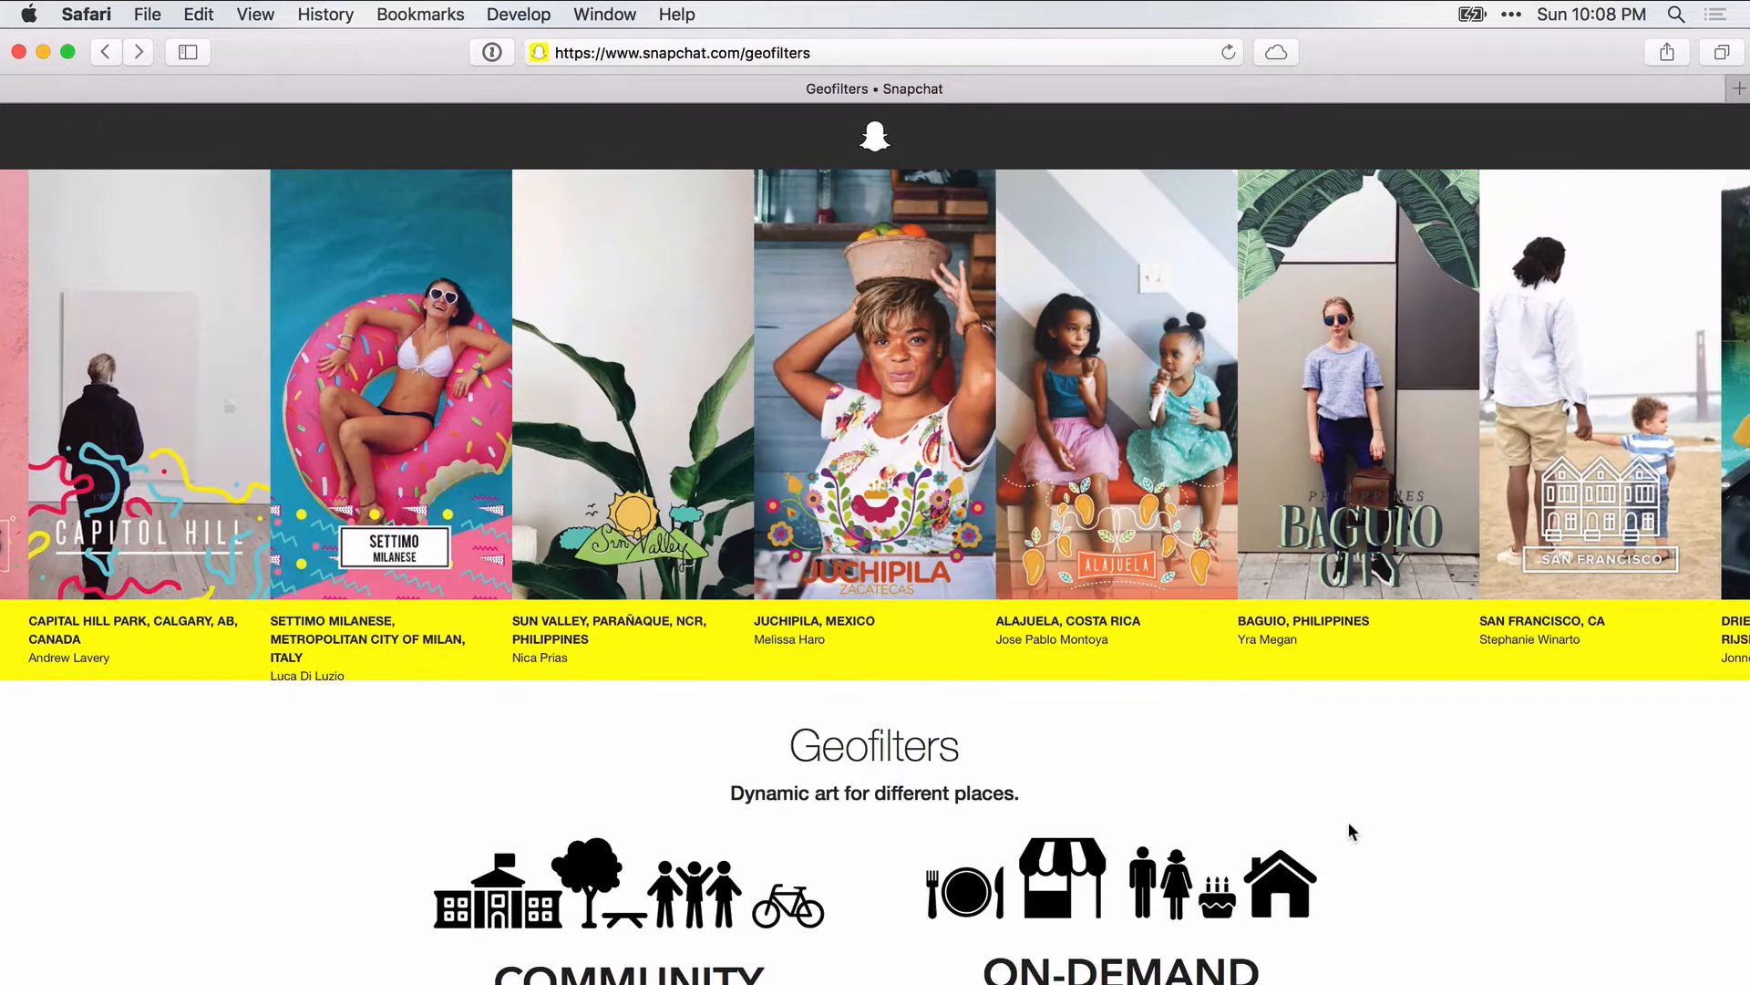
Step: Start creating an On-Demand Geofilter and log in with the prefilled account after passing the robot check
scroll(1349, 831, down, 5)
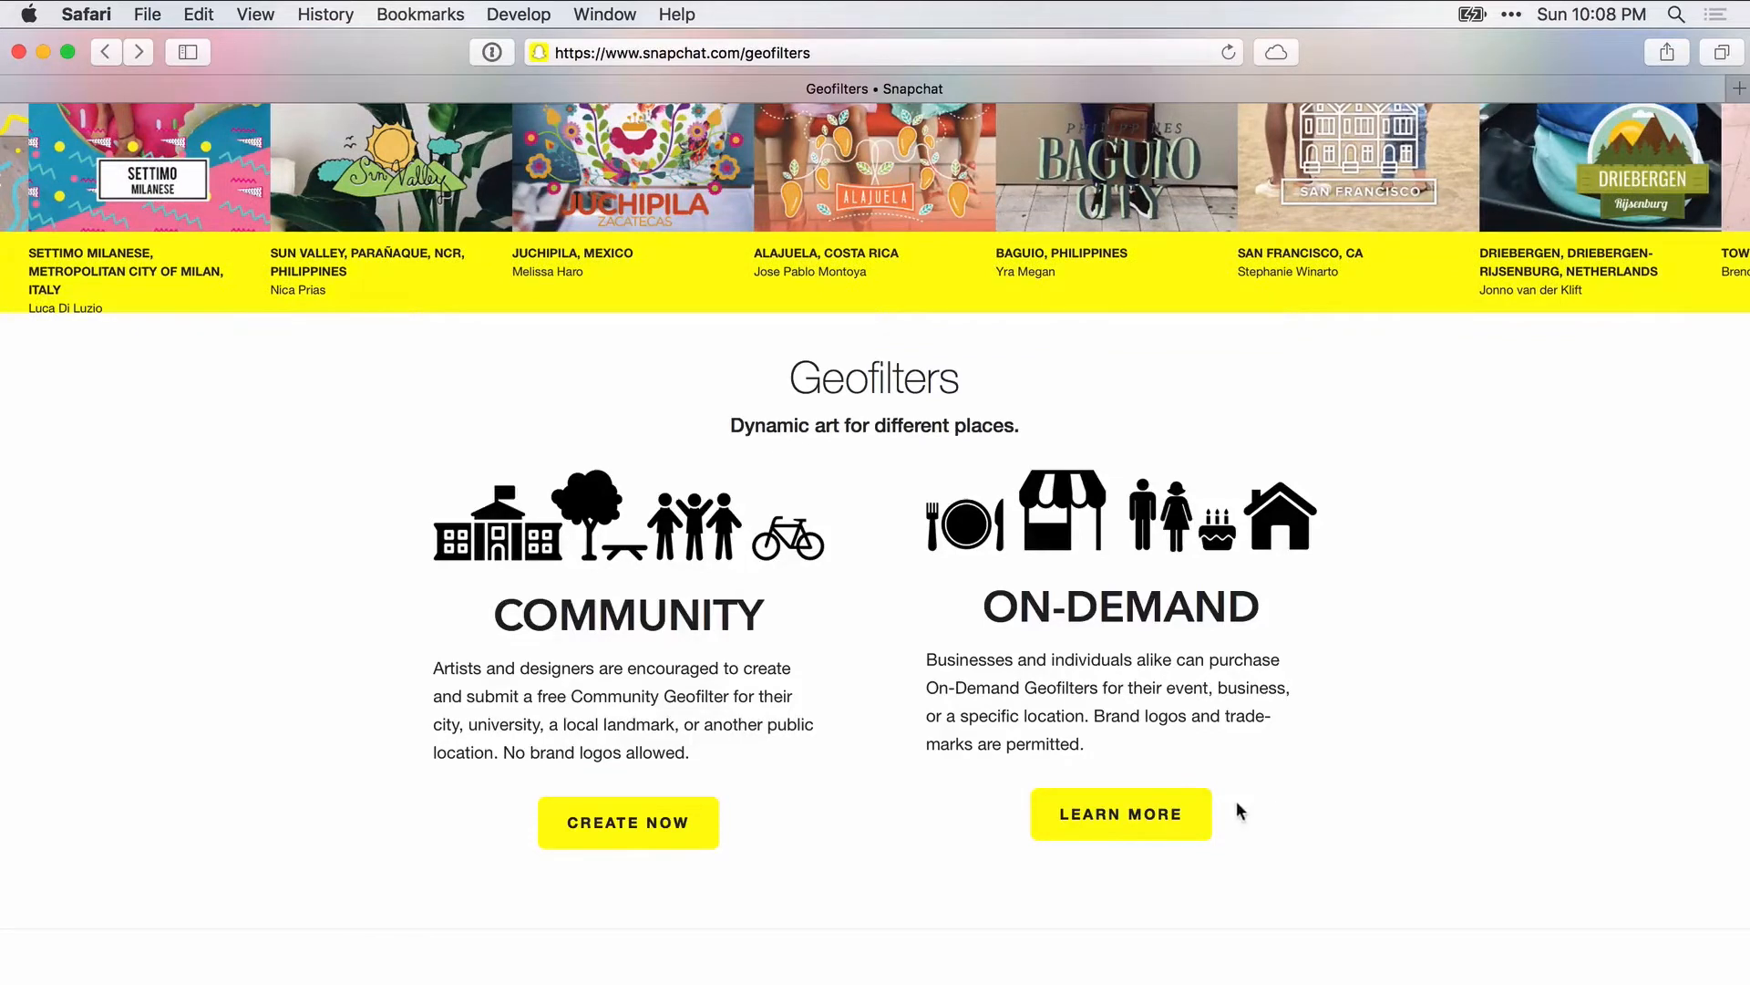
click(1125, 819)
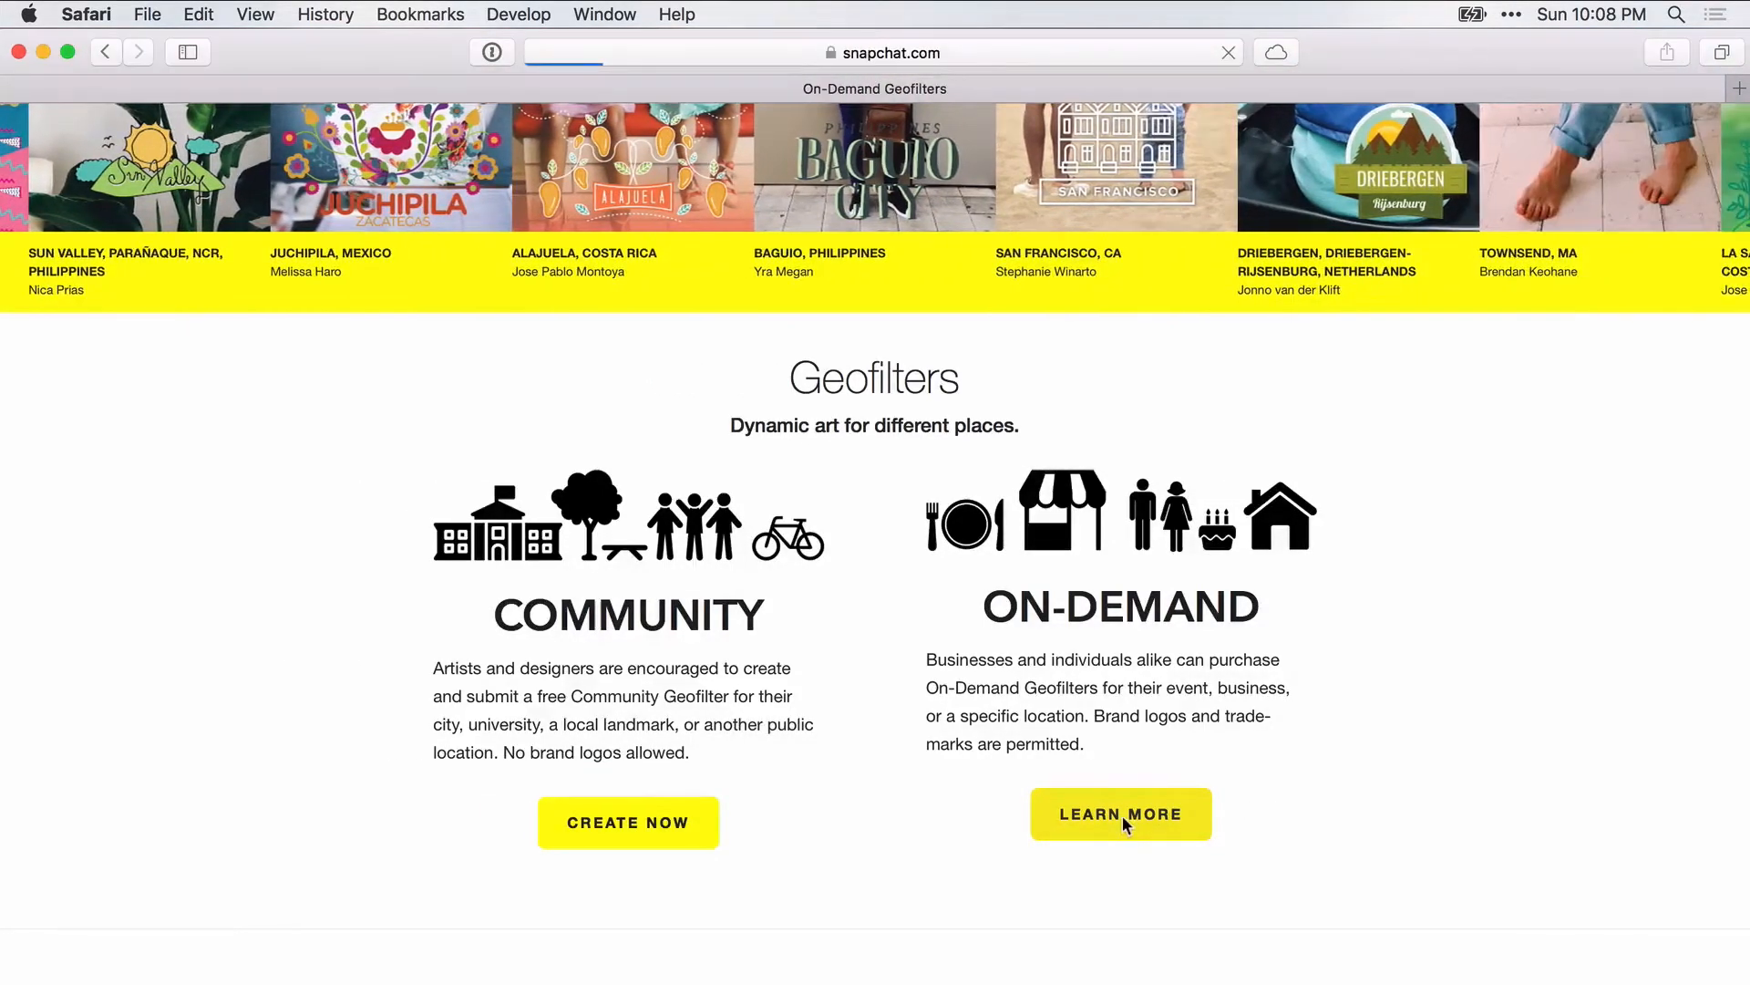
scroll(1123, 815, down, 3)
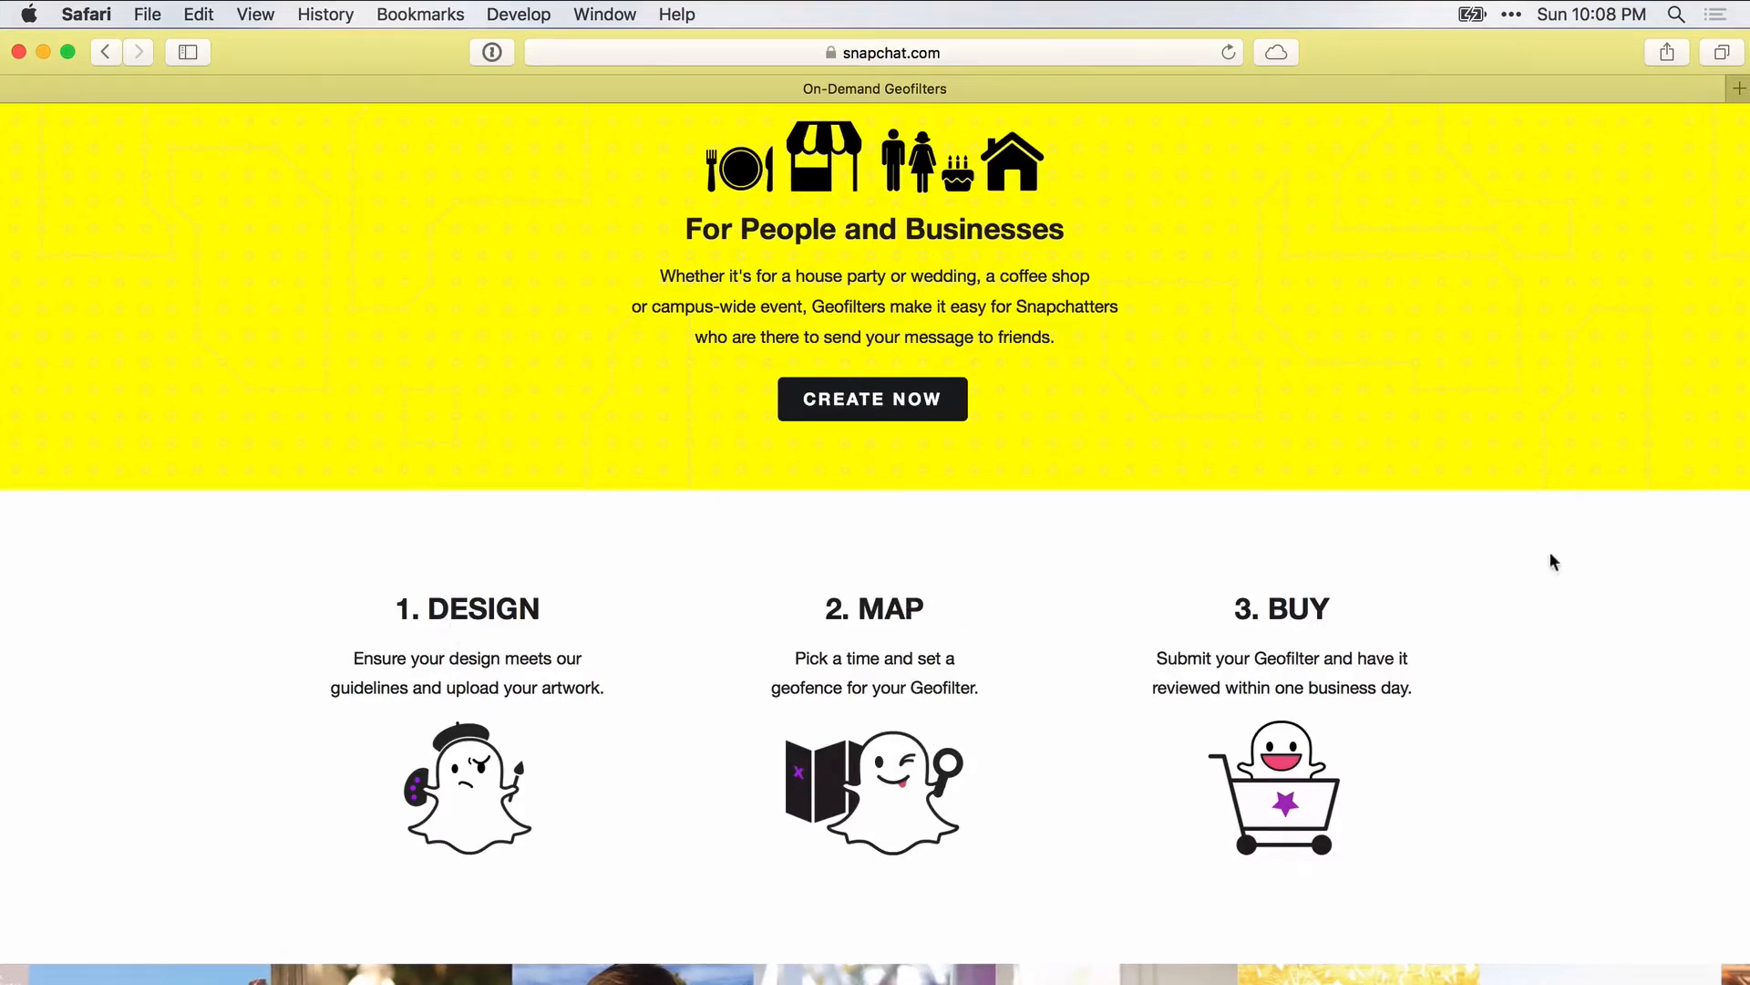
click(840, 401)
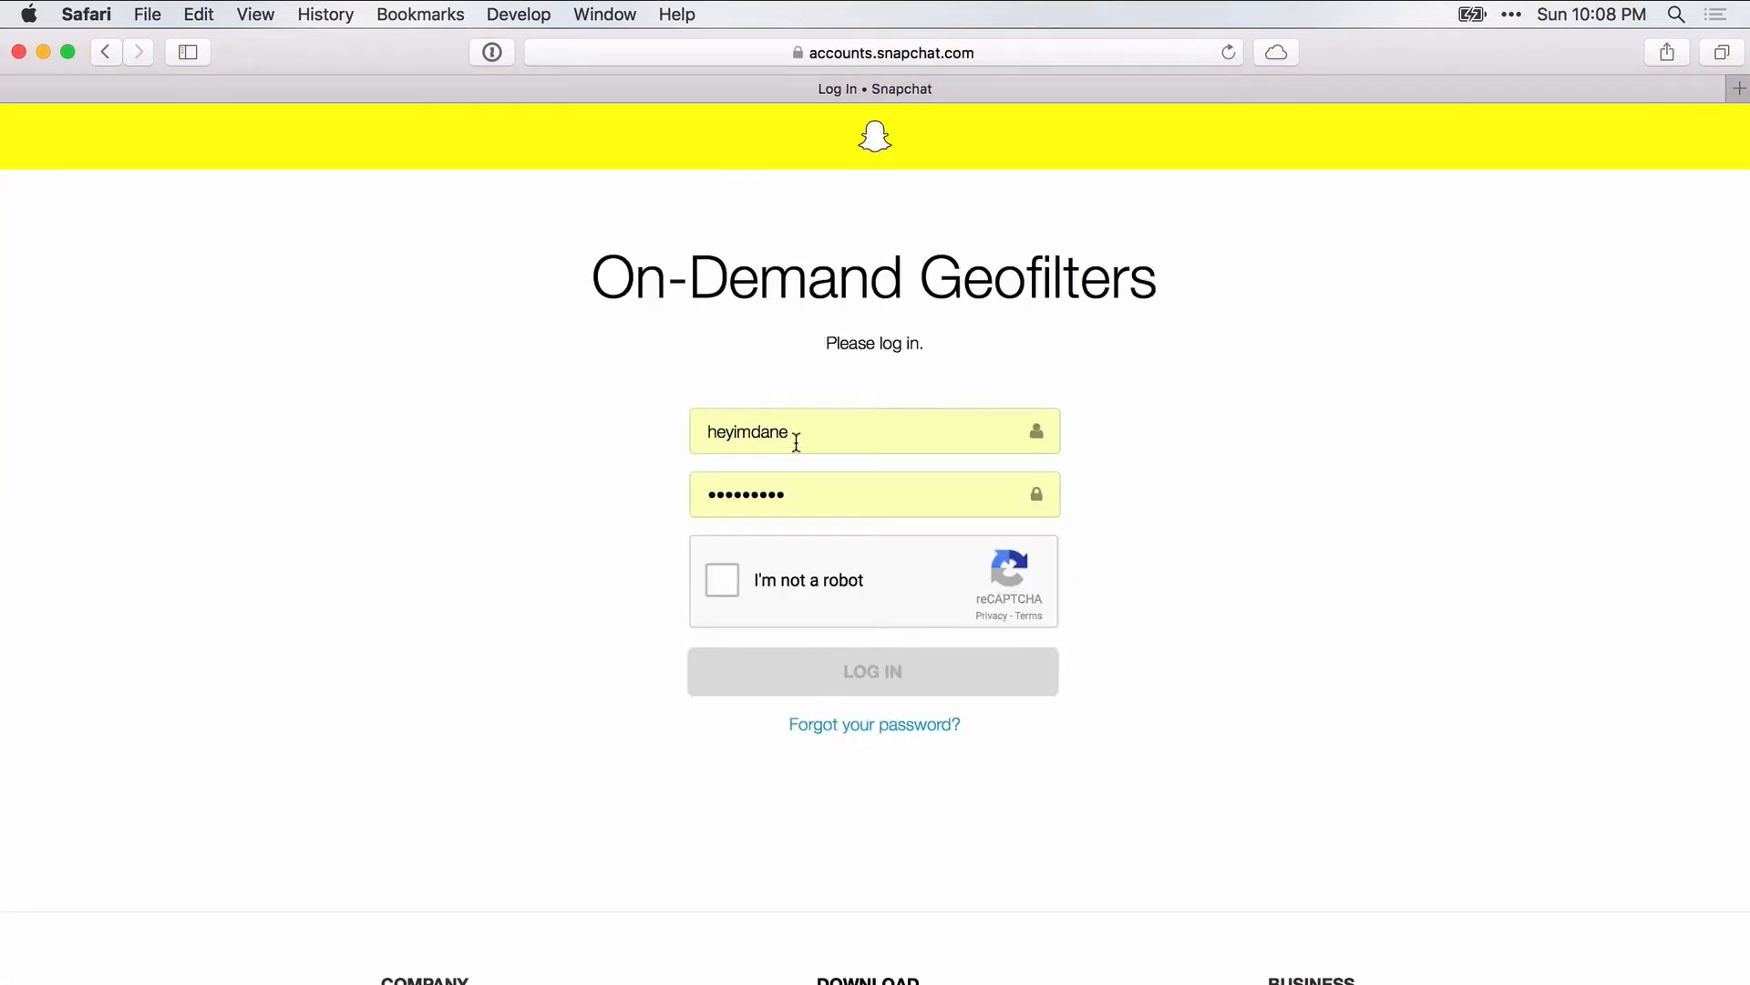
click(712, 593)
click(799, 664)
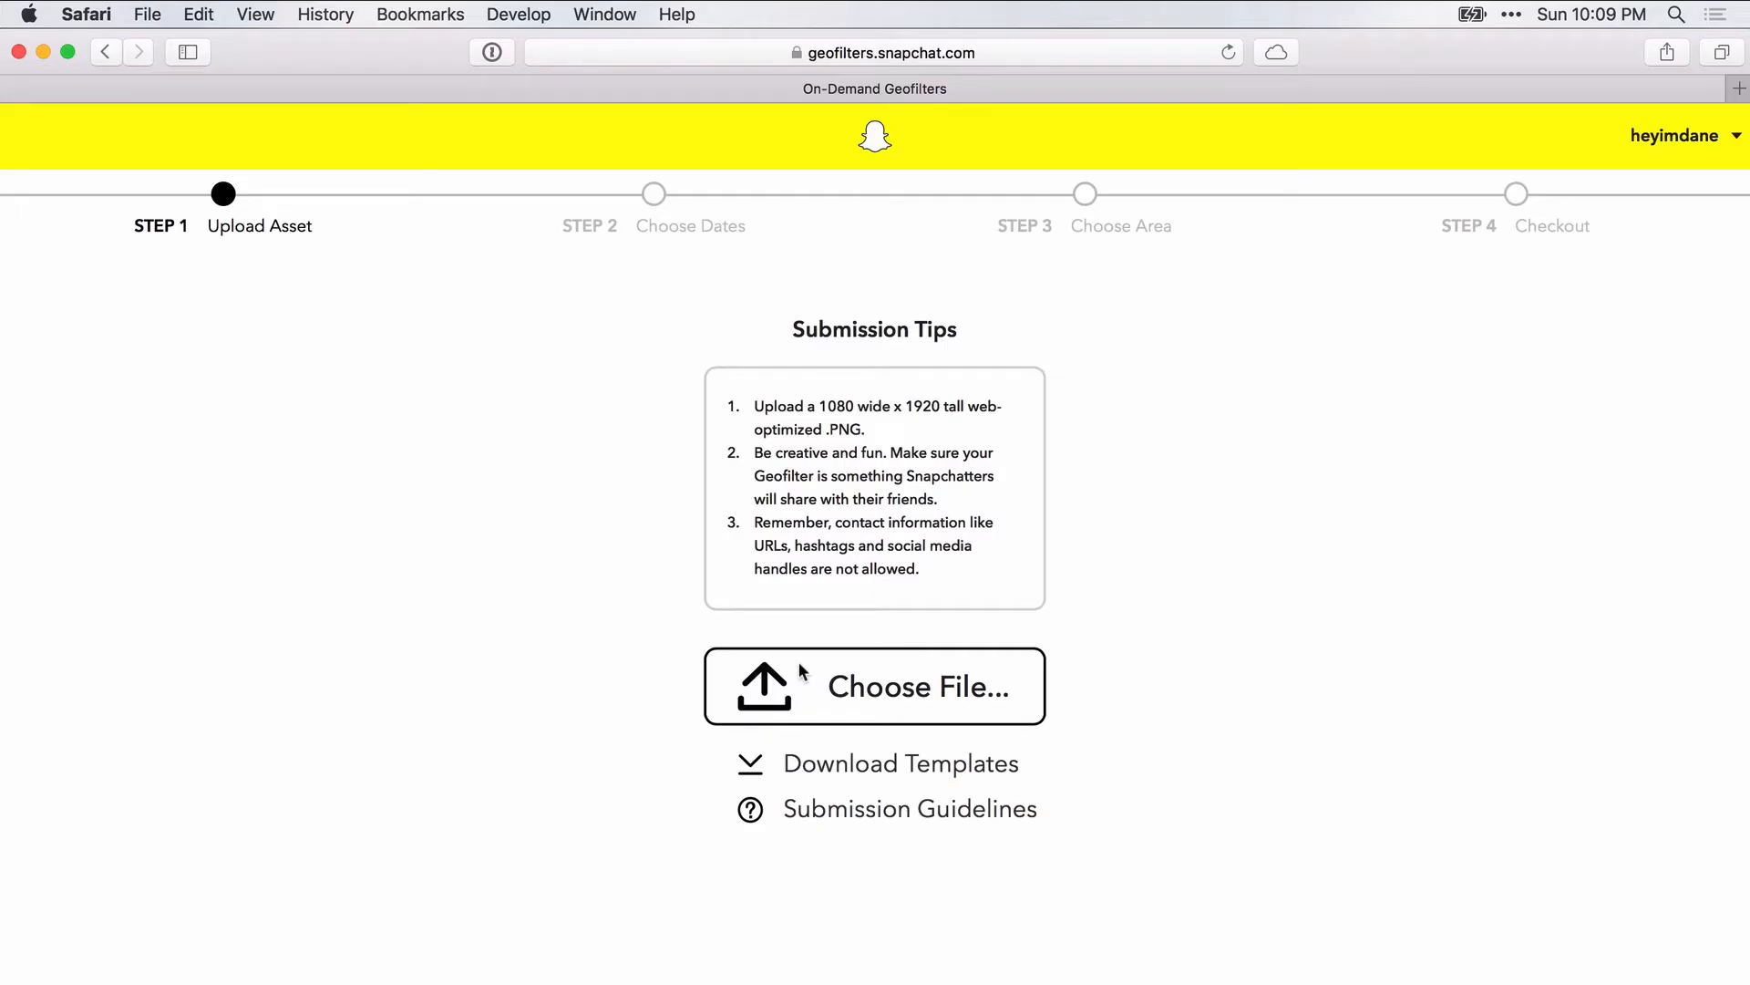
Step: Upload the "midterms got me like" artwork and name the Geofilter Midterms
click(726, 688)
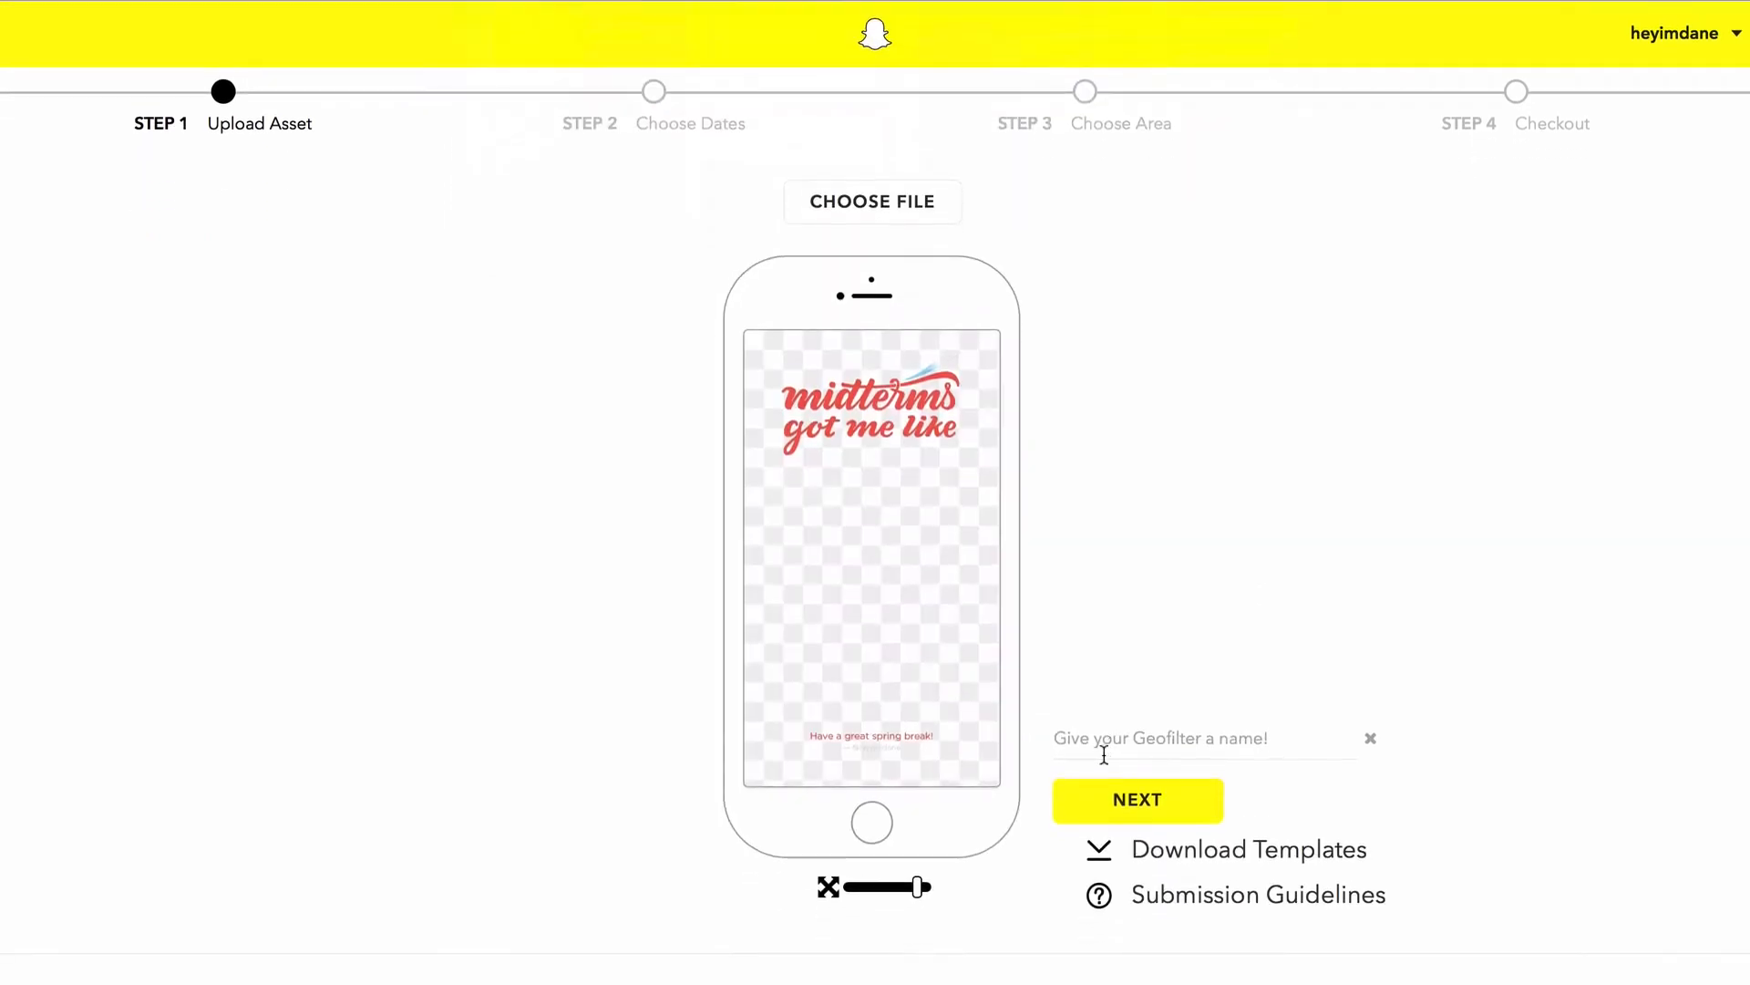
click(1131, 734)
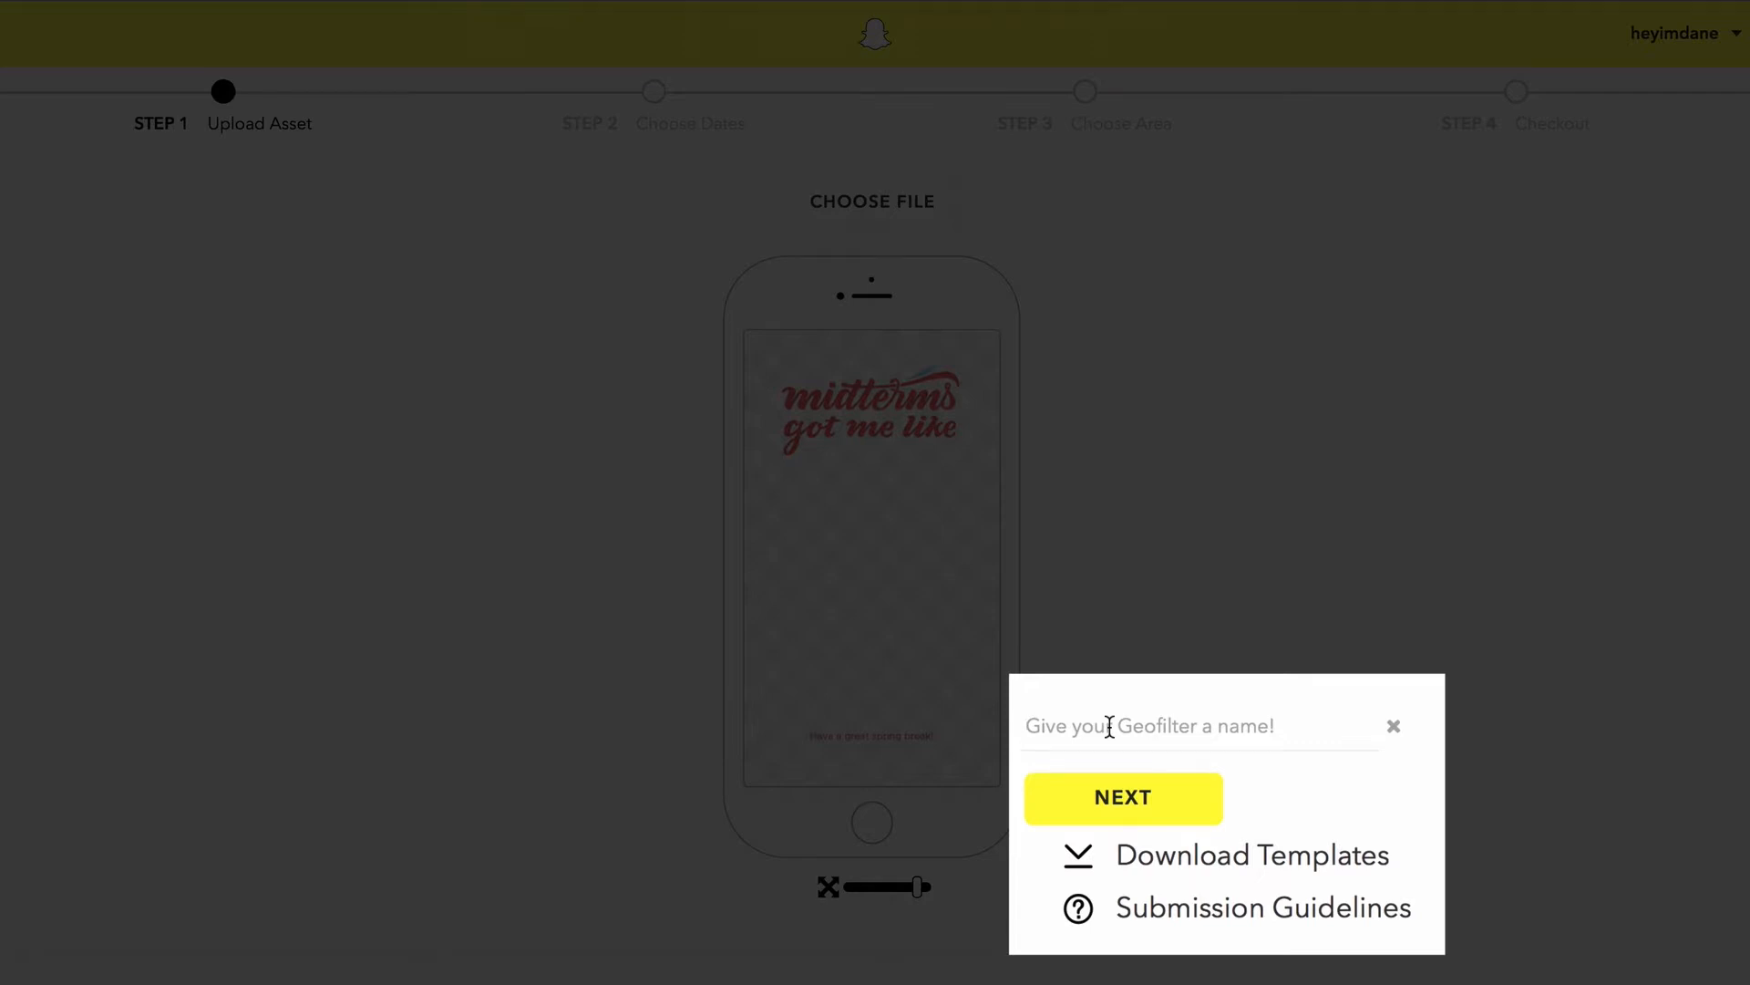
text(Midterms)
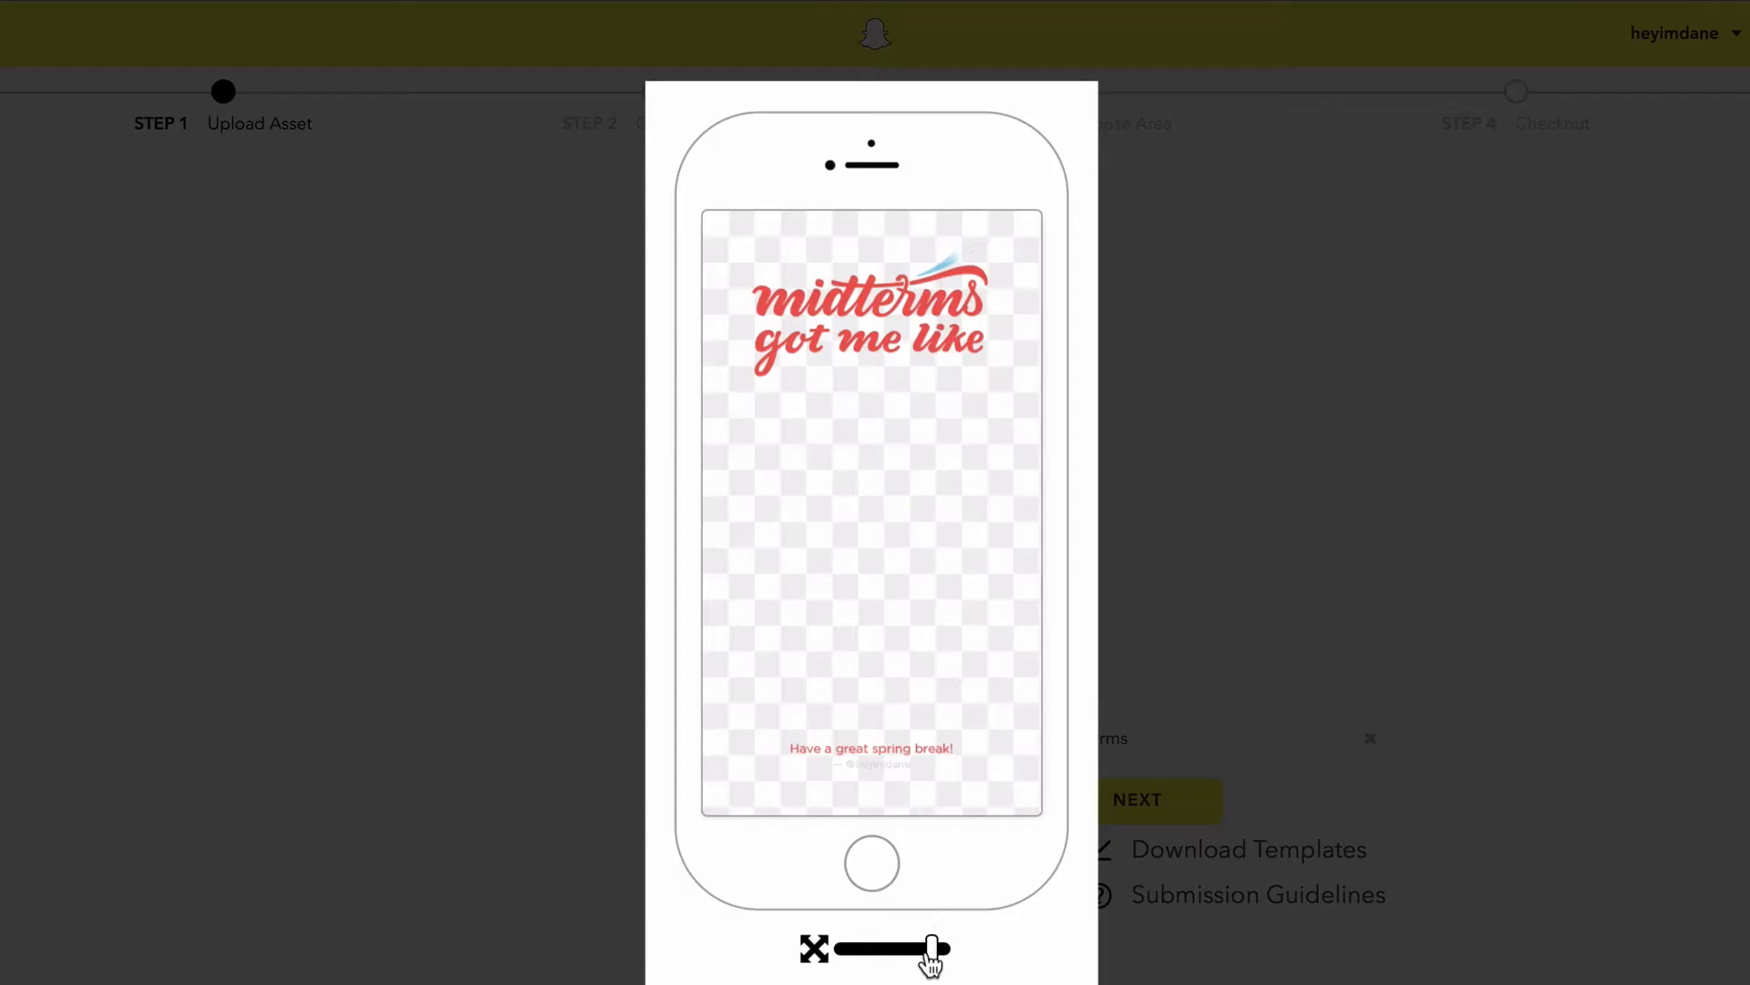
Step: Scale the artwork up slightly in the phone preview and proceed to choosing dates
drag(916, 886, 866, 885)
drag(863, 953, 996, 957)
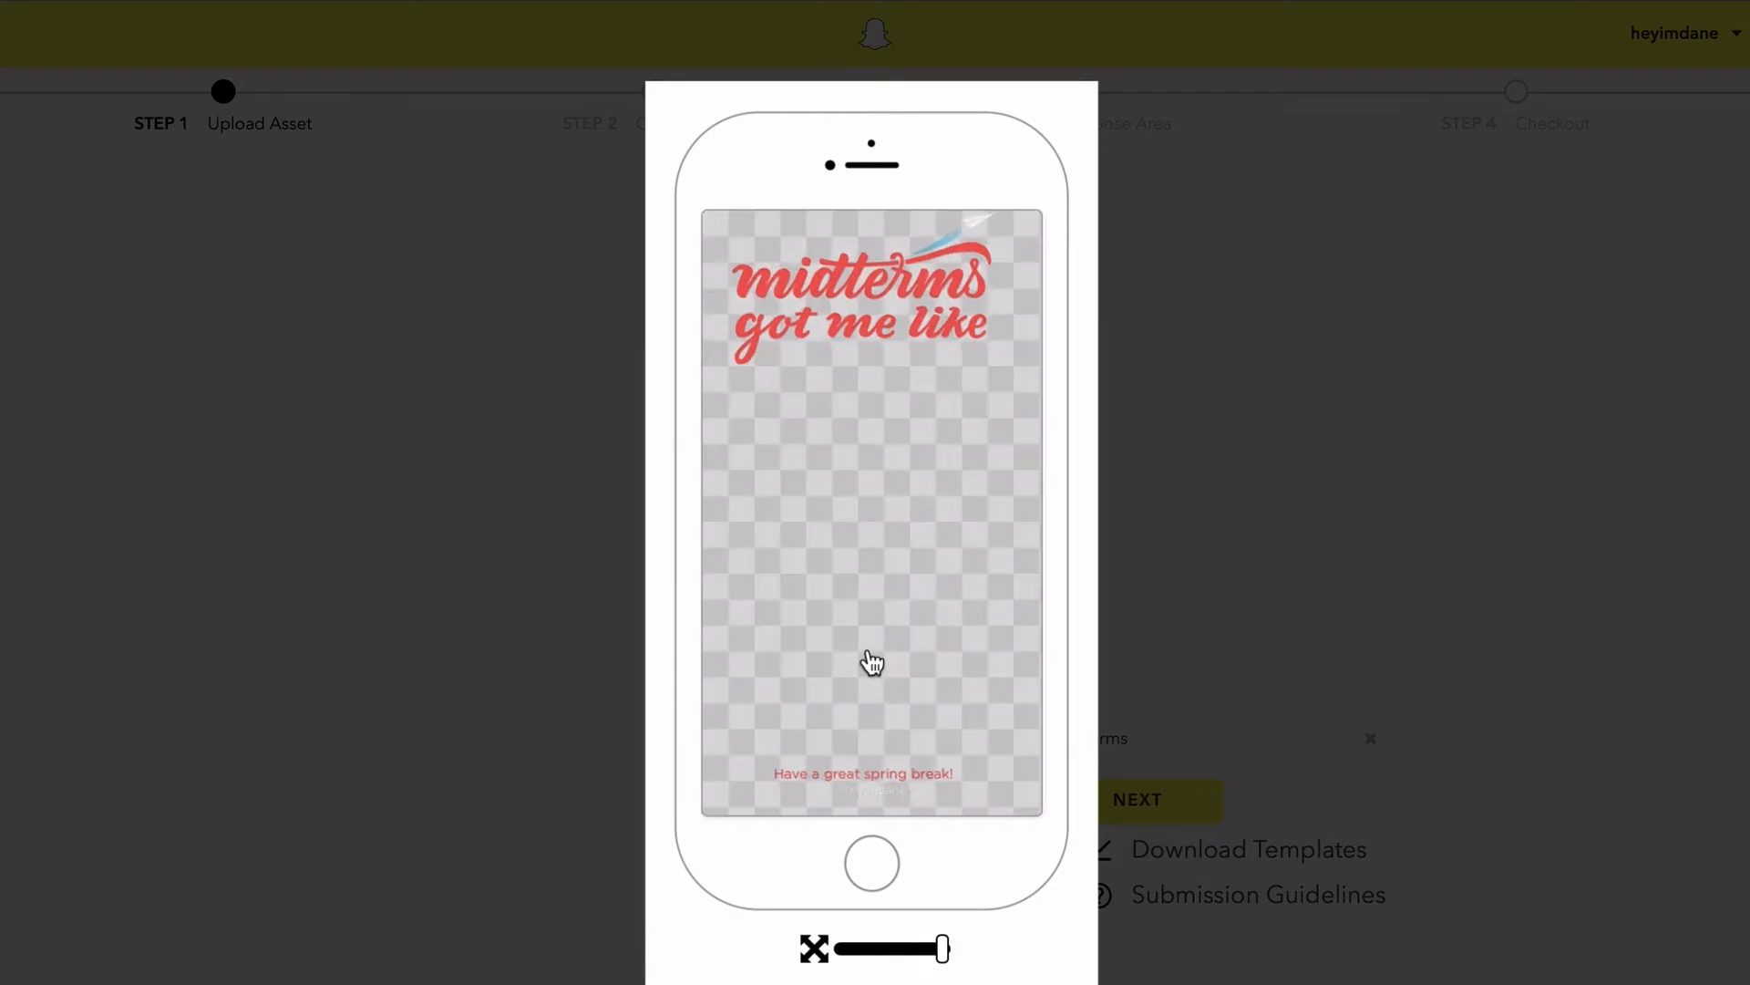
drag(935, 951, 936, 950)
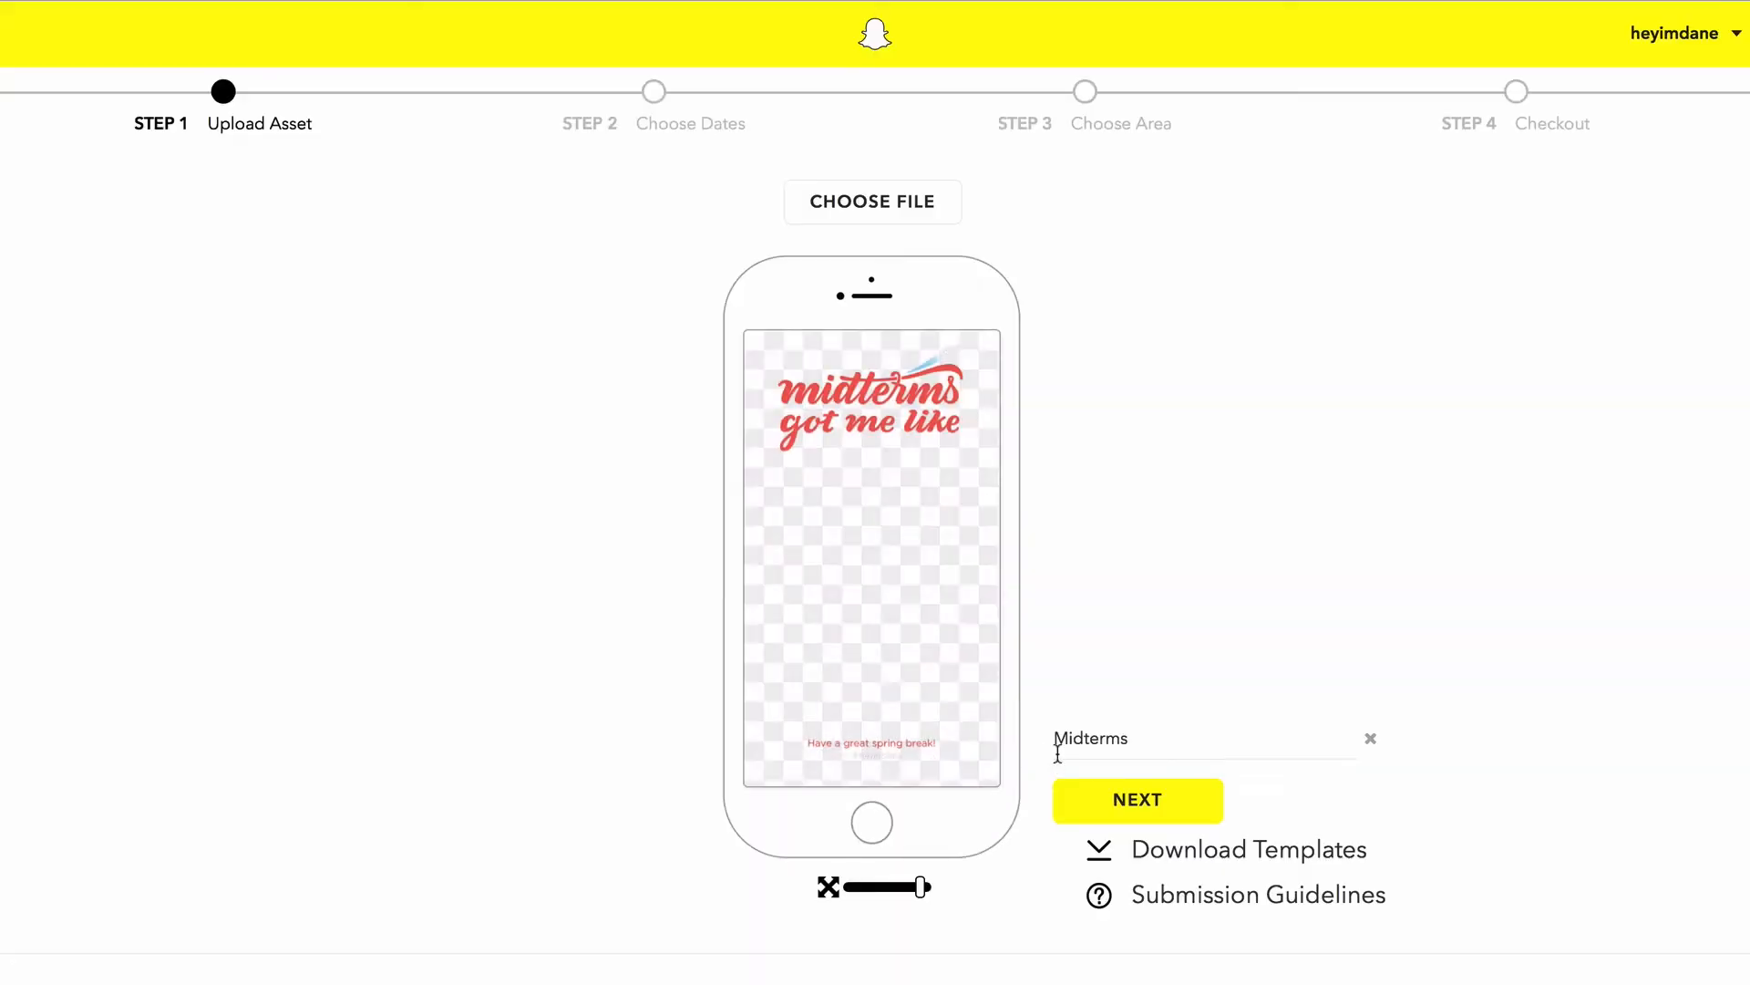
click(1168, 813)
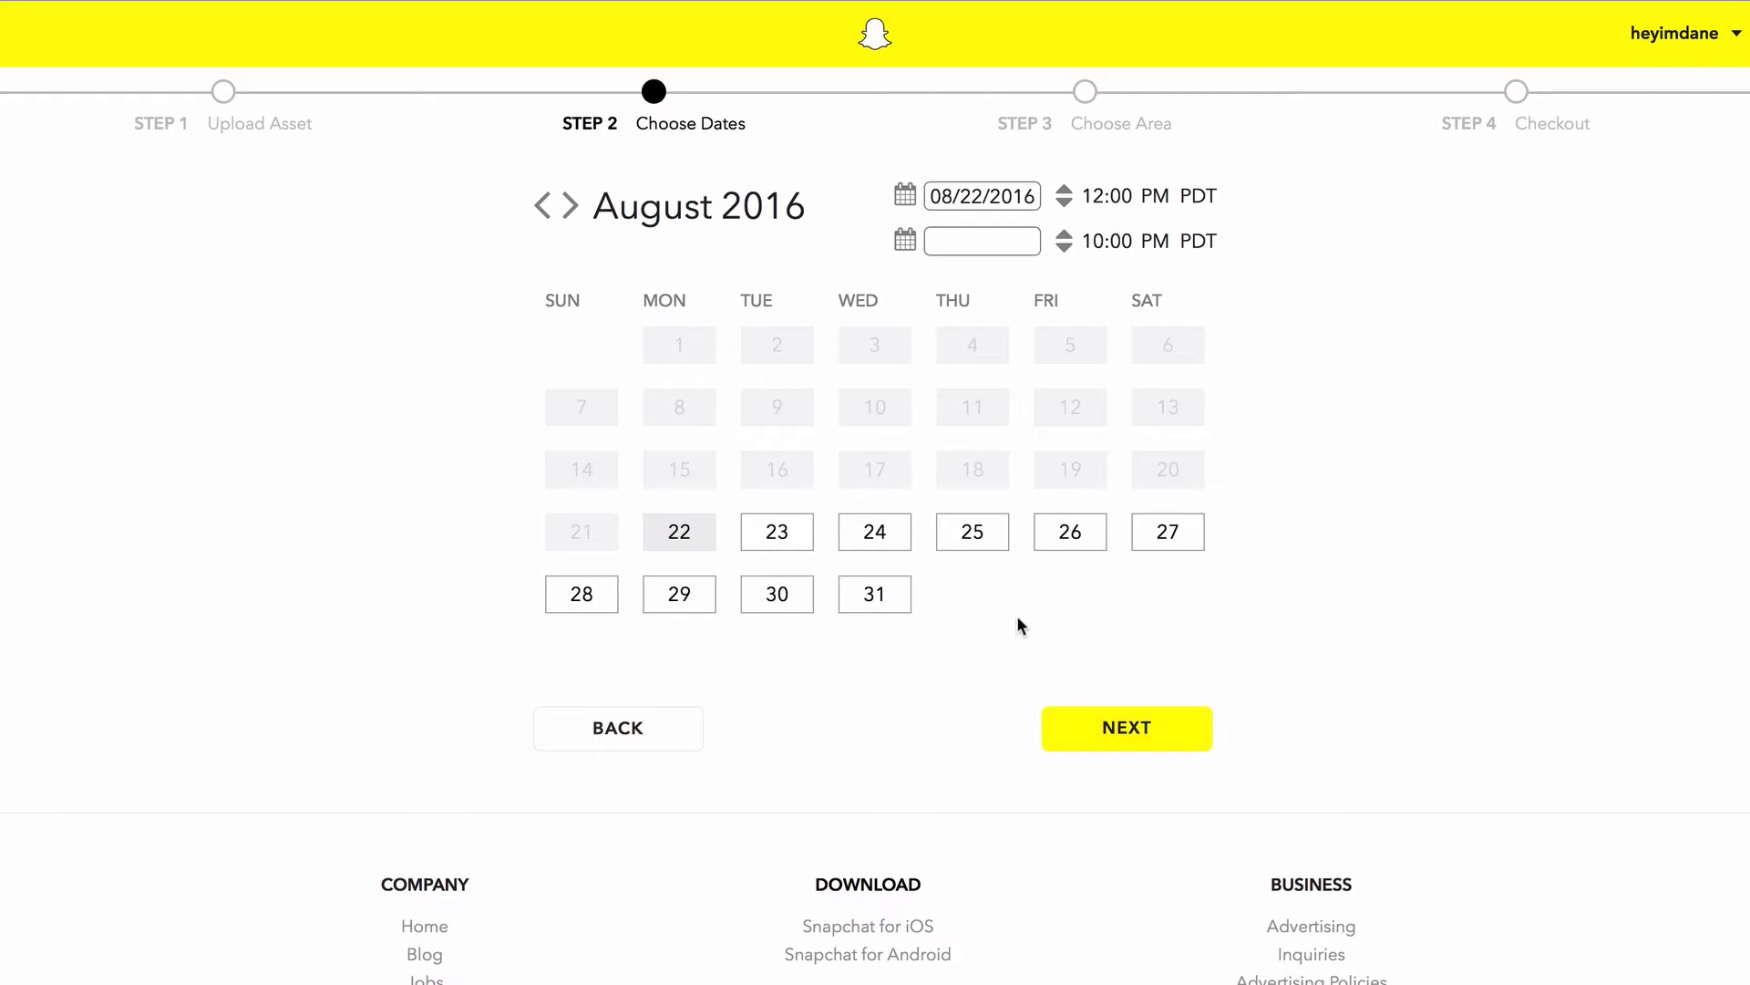
Step: Set the Geofilter's date range from 08/27/2016 to 08/28/2016
click(1140, 545)
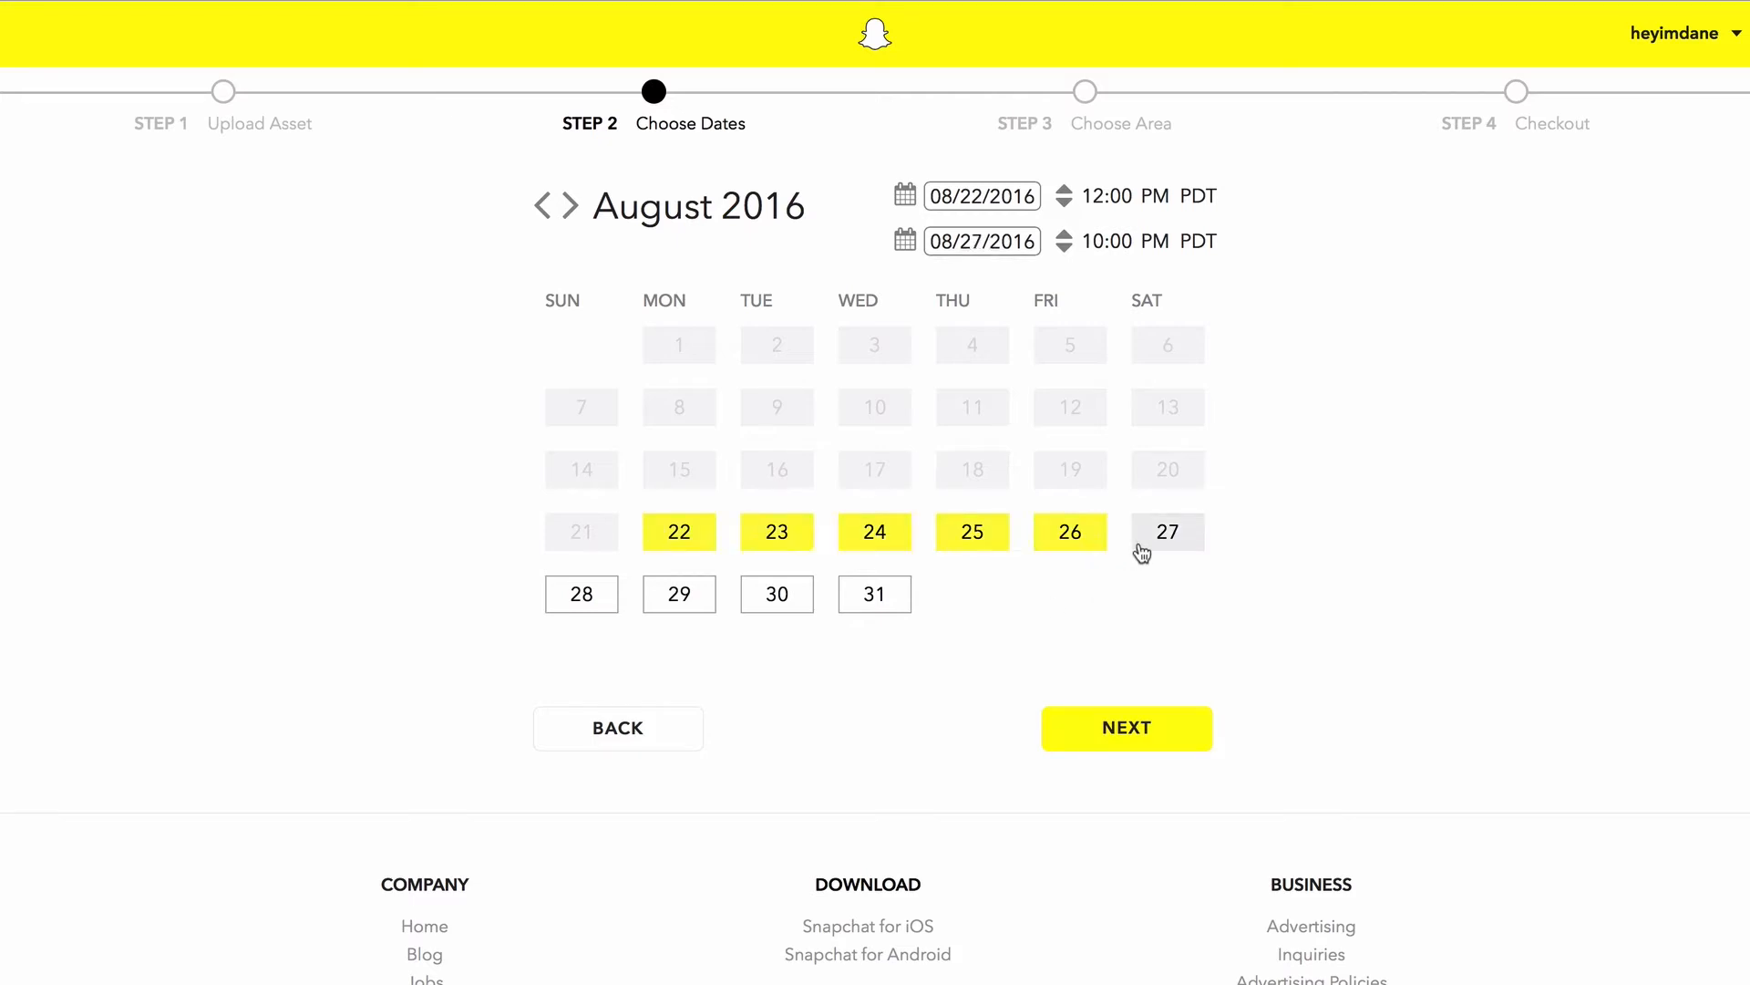
click(1137, 547)
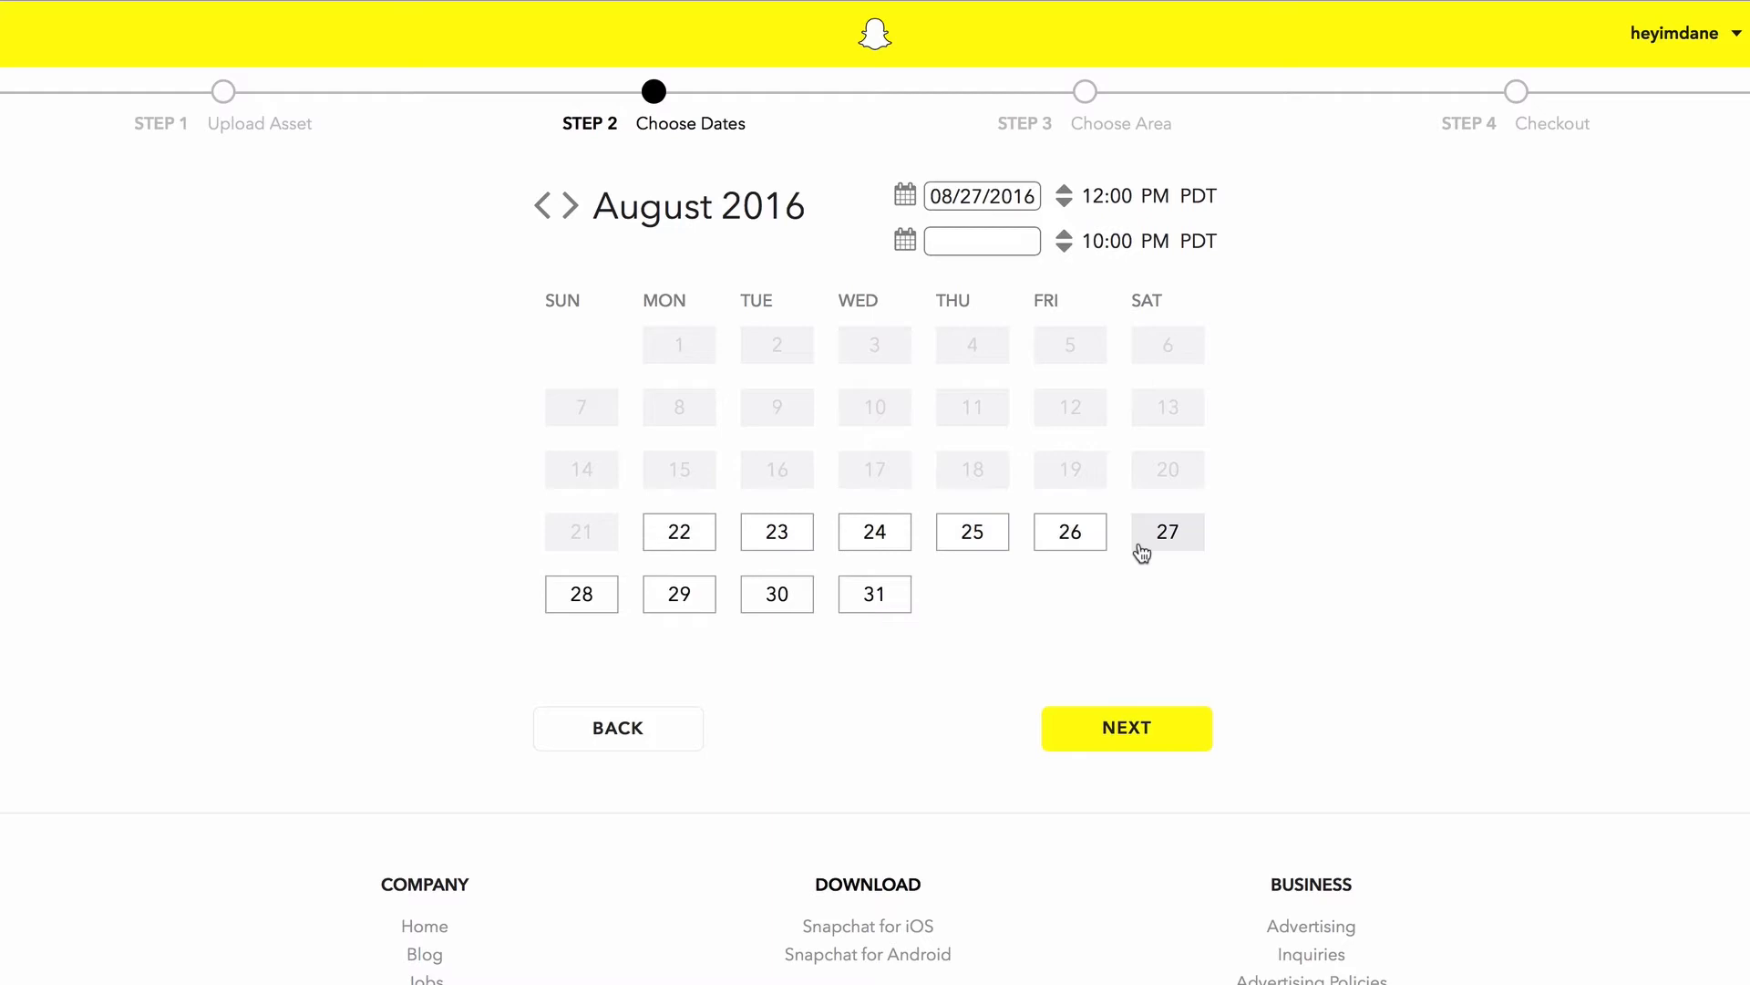
click(597, 609)
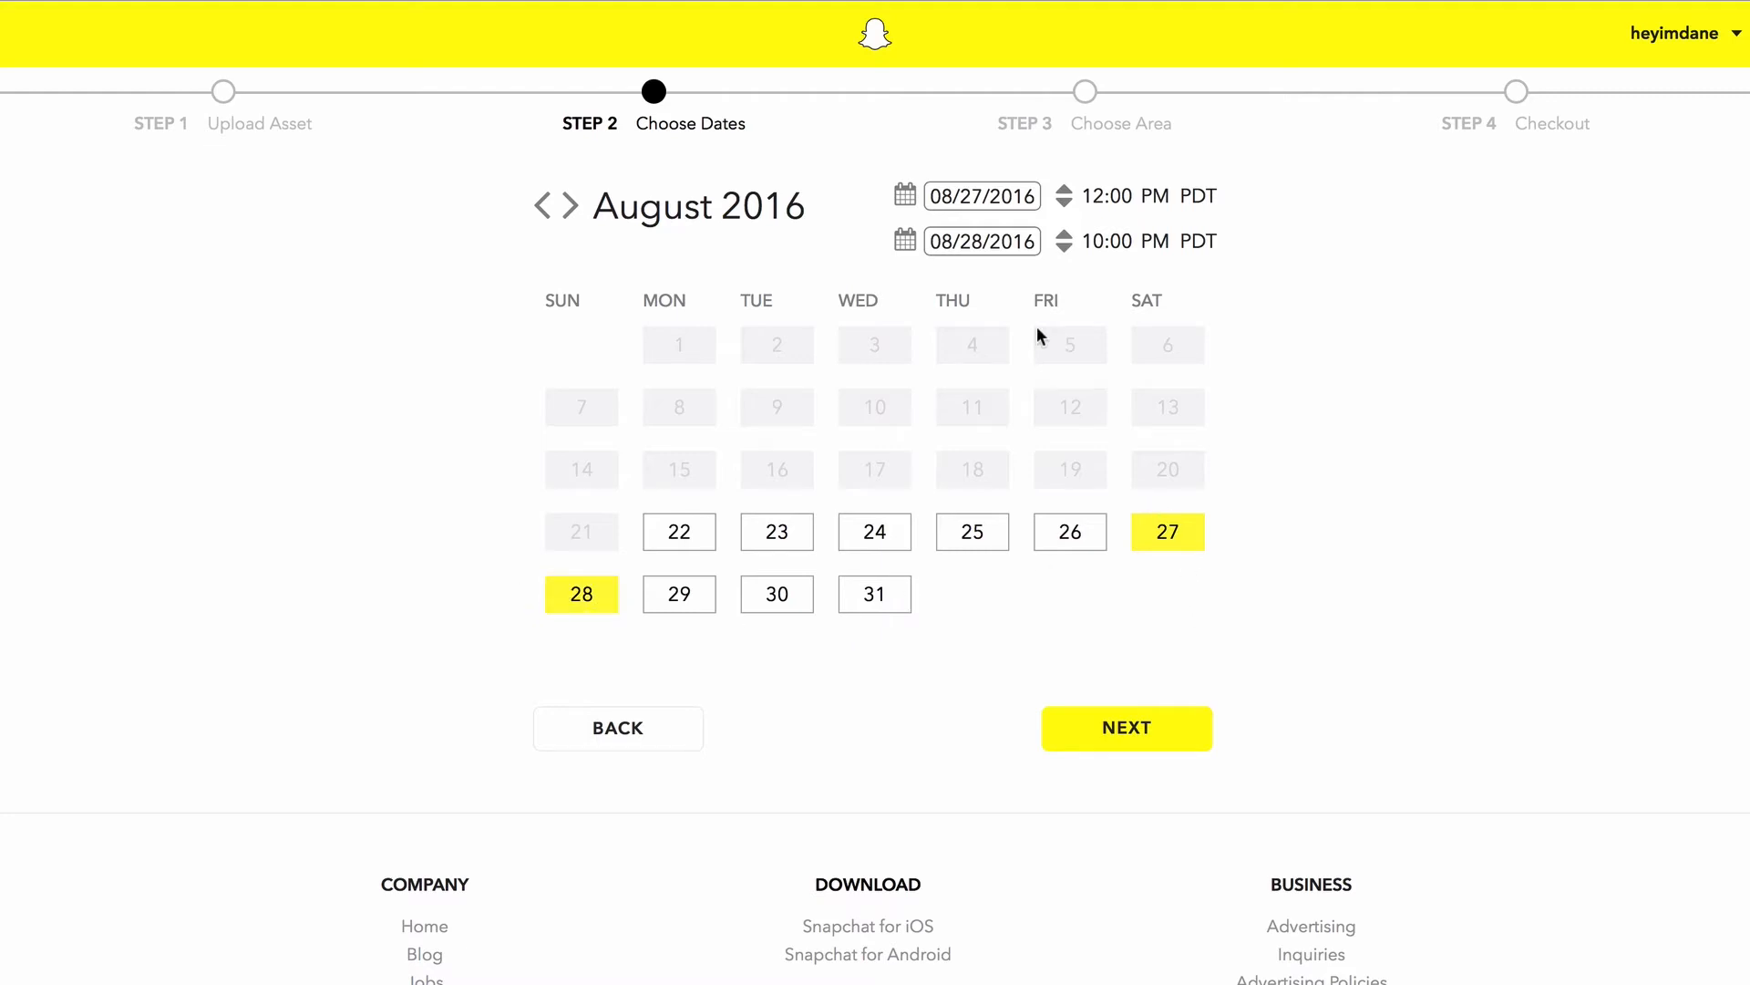
Step: Set both the start and end times to 08:00 PM and proceed to choosing the area
click(1107, 196)
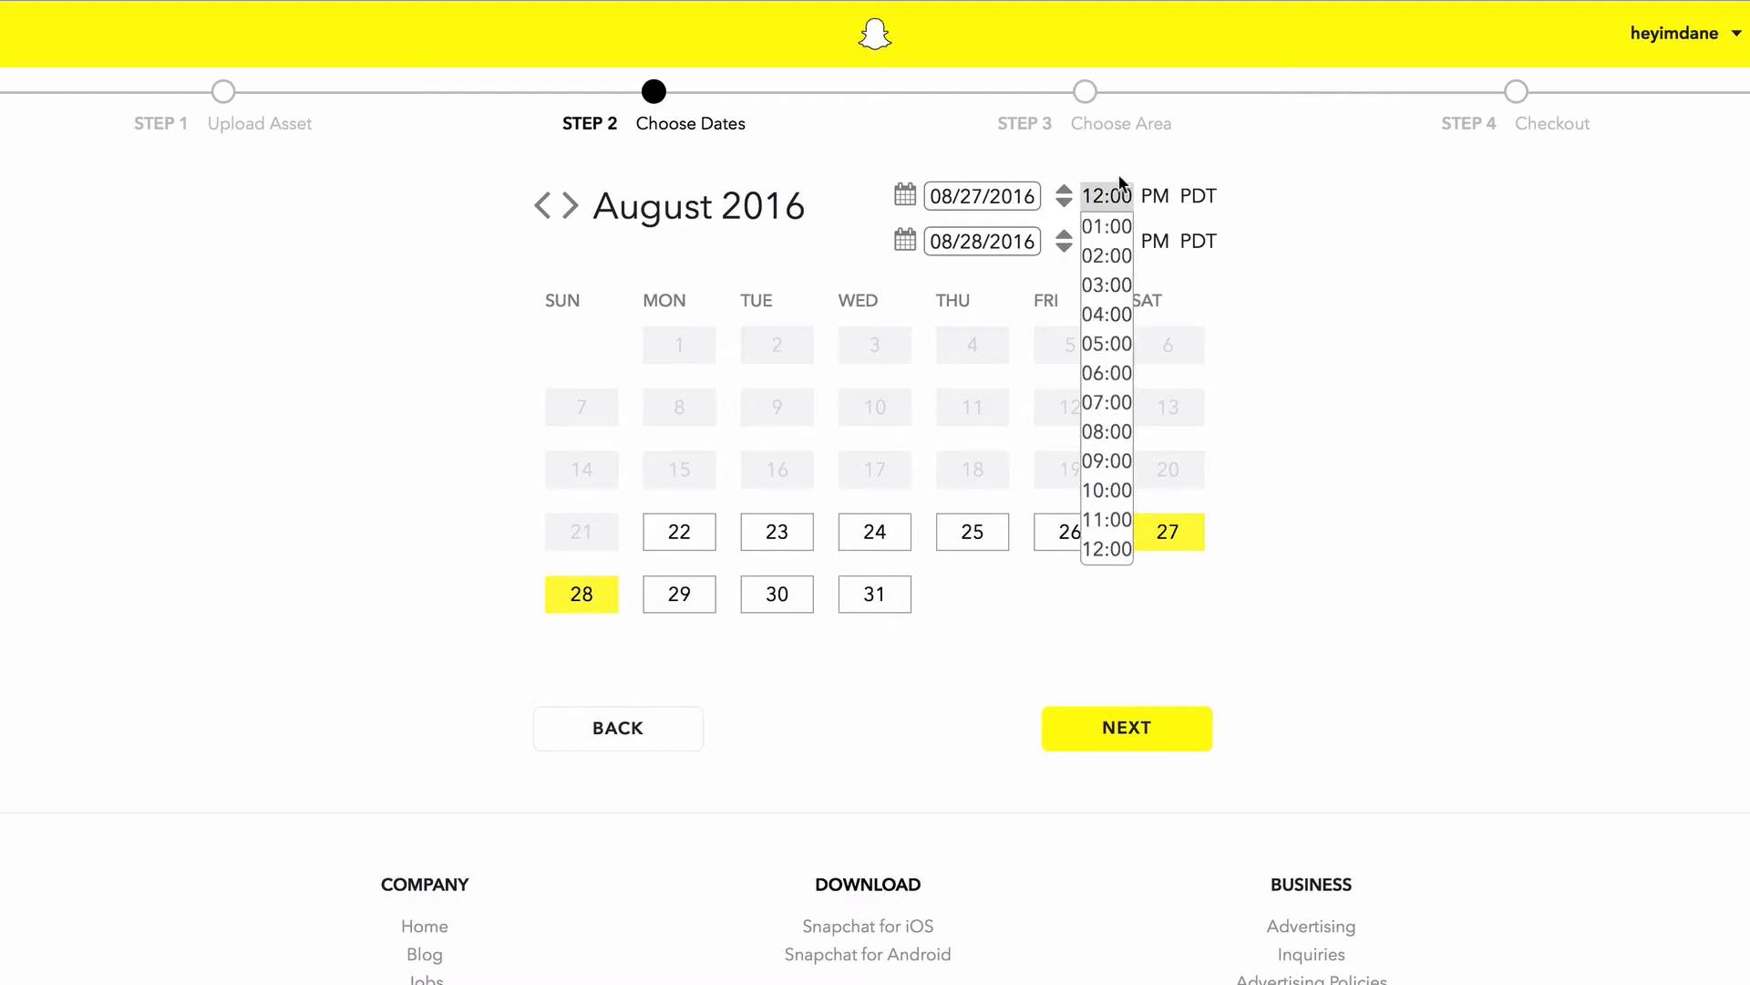
click(1117, 438)
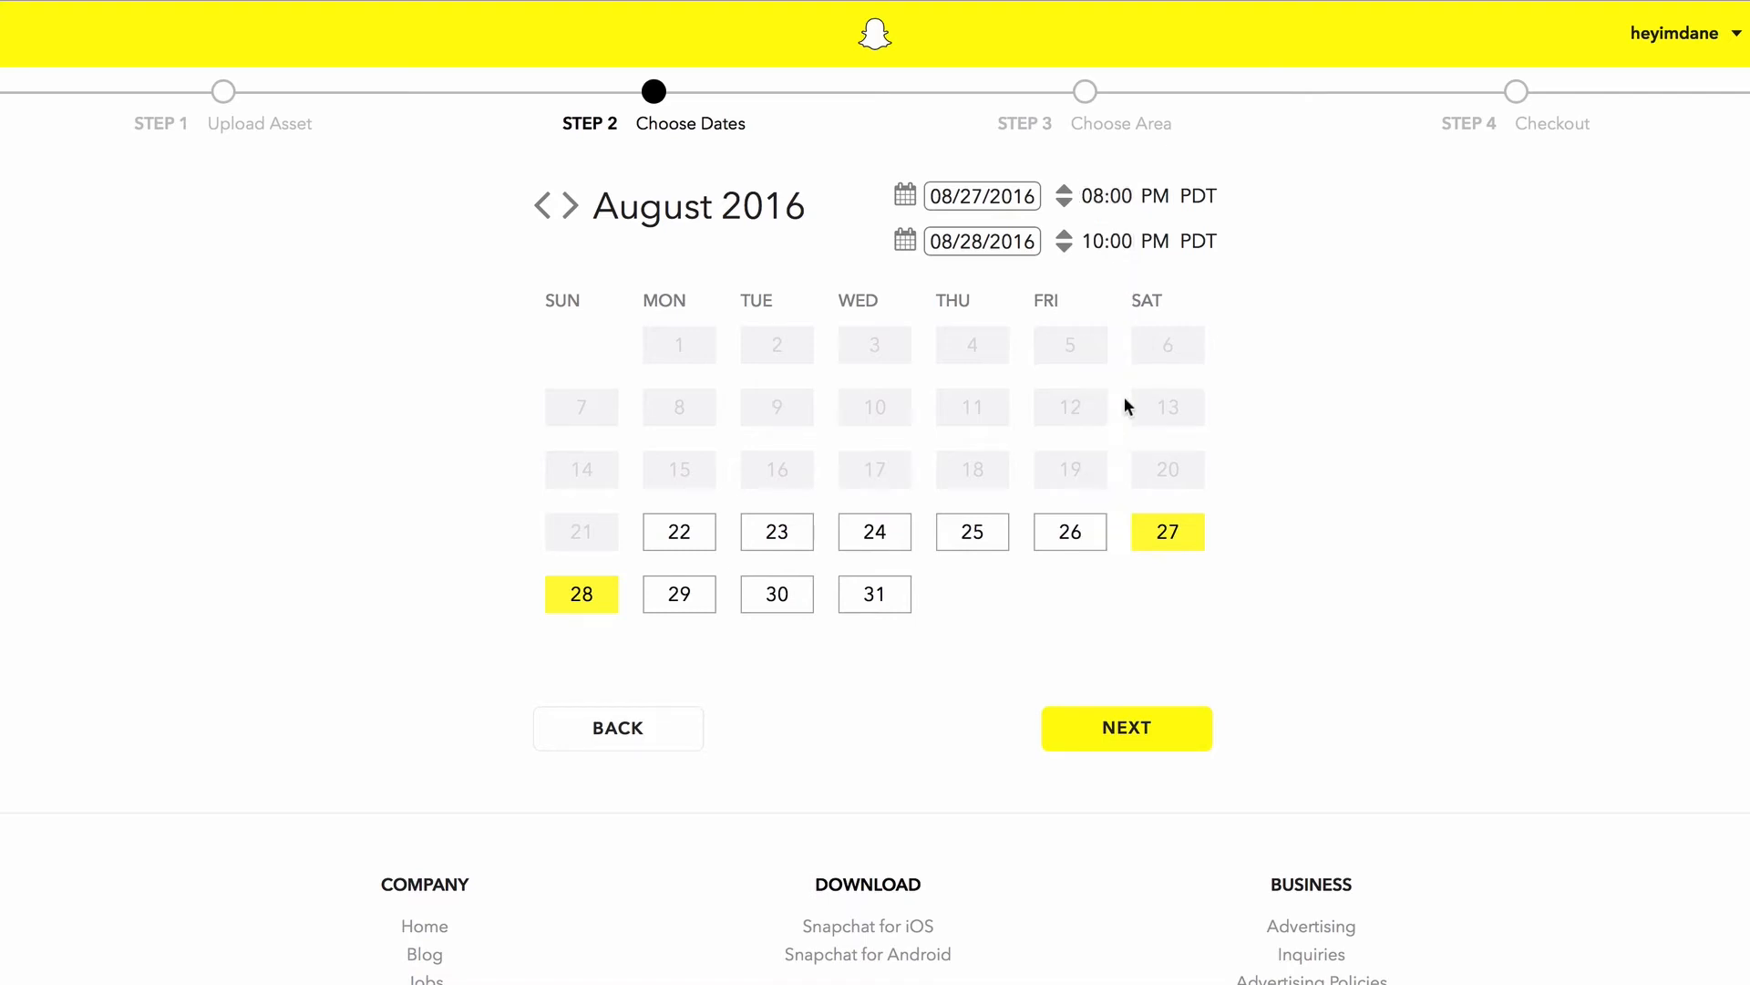
click(1109, 242)
click(1107, 533)
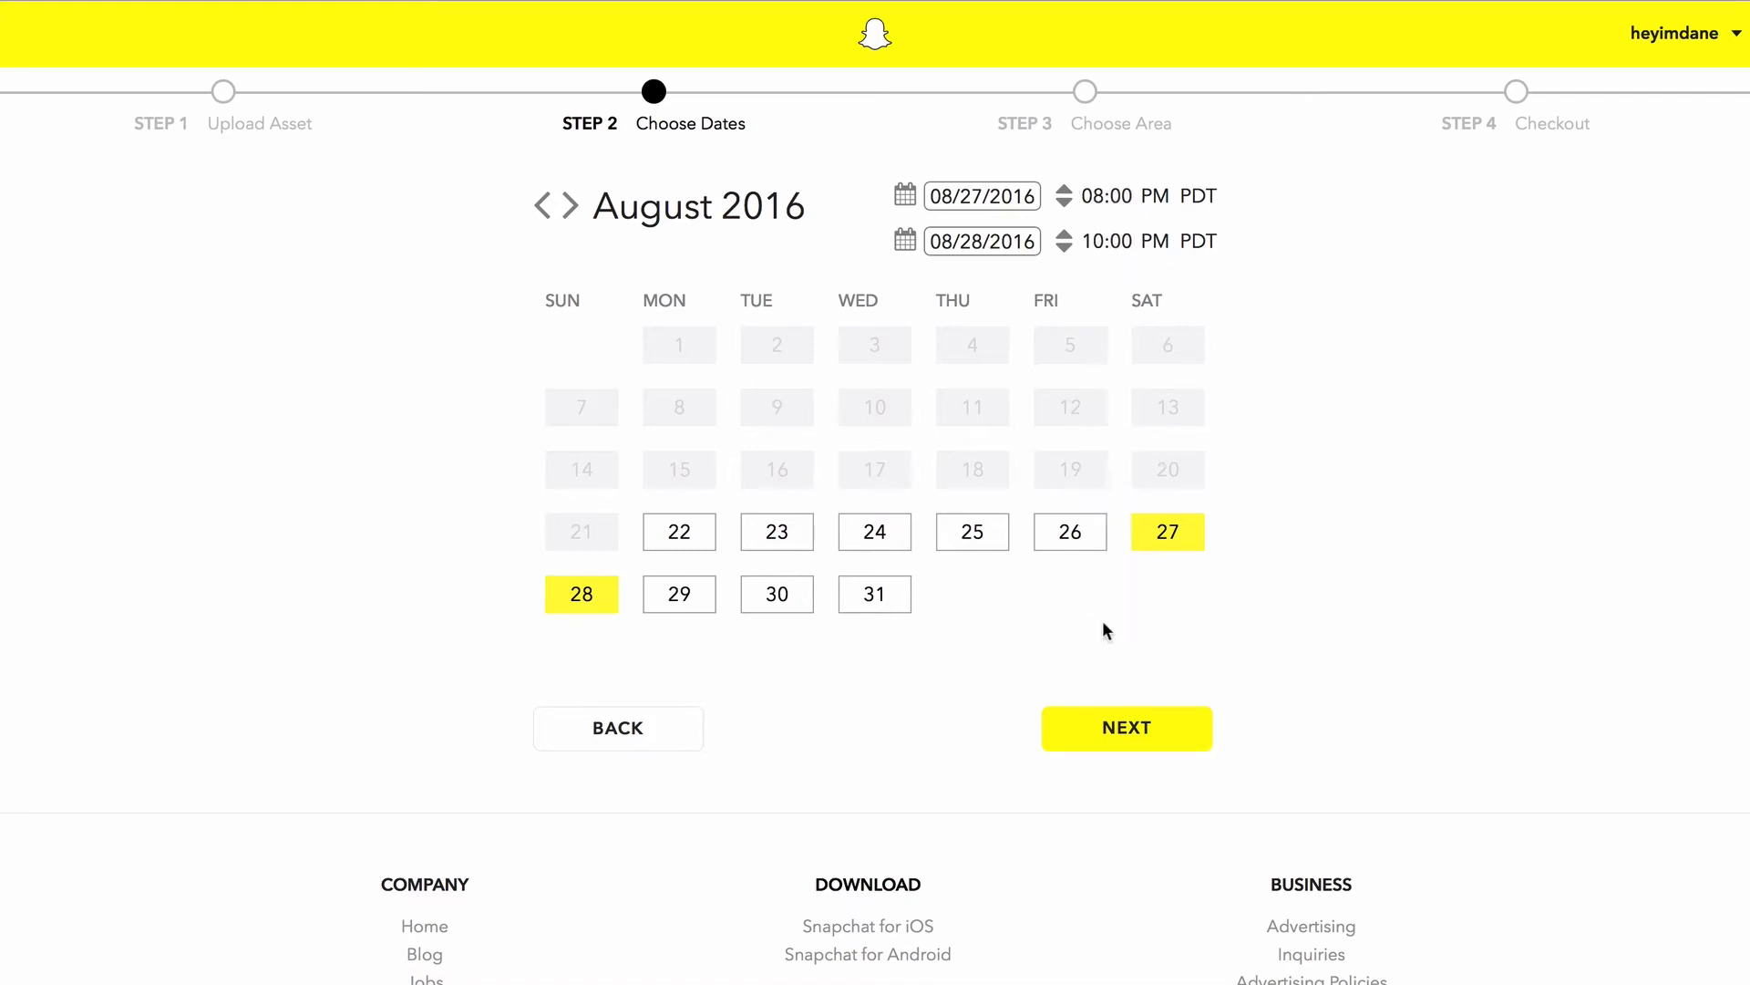
click(1107, 241)
click(1108, 478)
click(1150, 728)
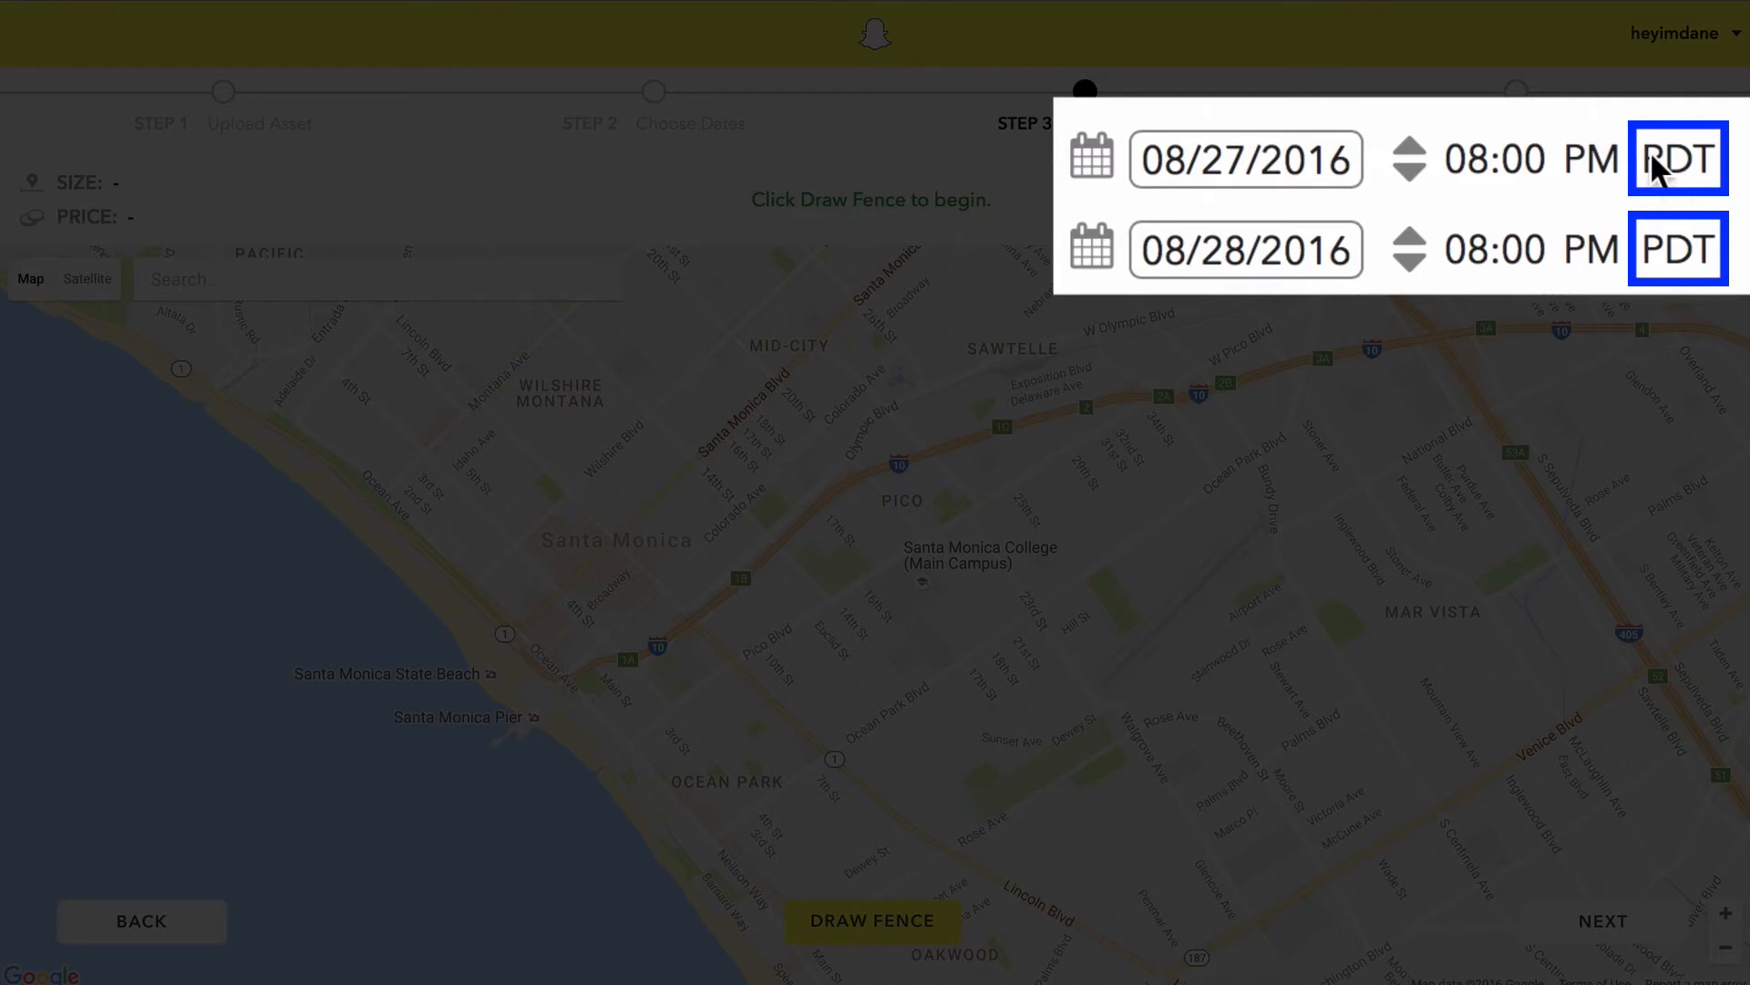
Step: Search the map for CSU Sacramento and select California State University, Sacramento
mouse_move(1655, 170)
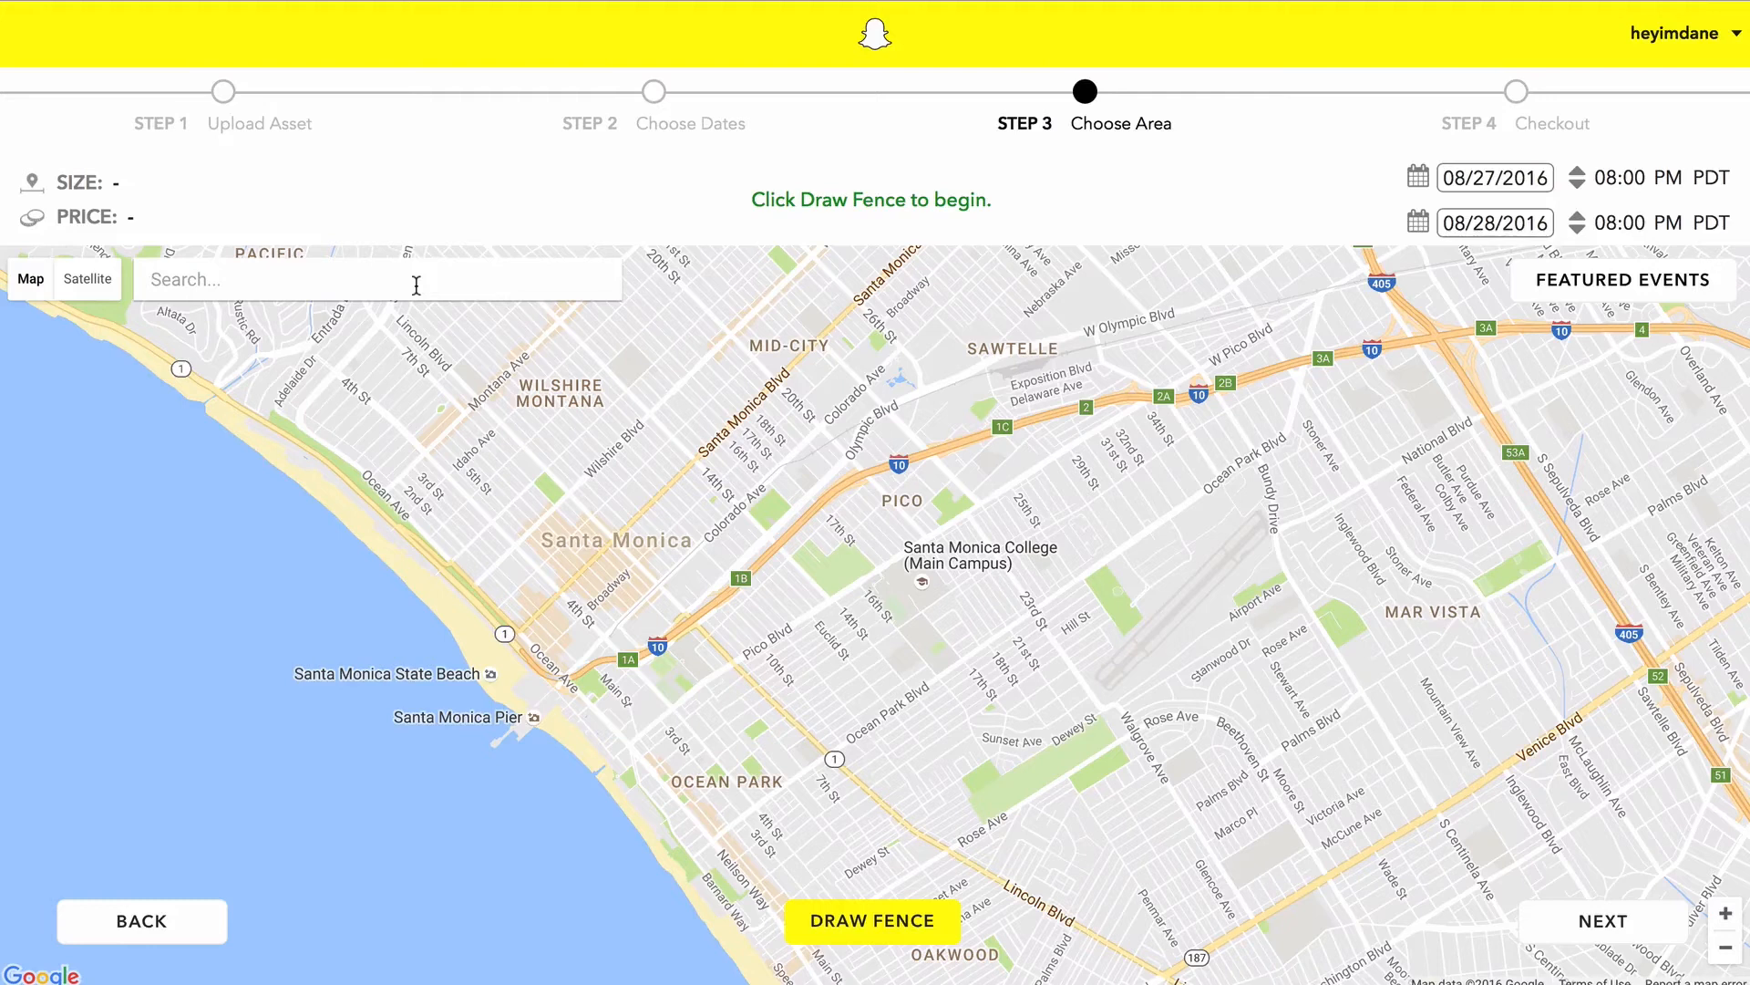
click(417, 286)
text(CSU Sacramento)
key(Down)
key(Down)
key(Return)
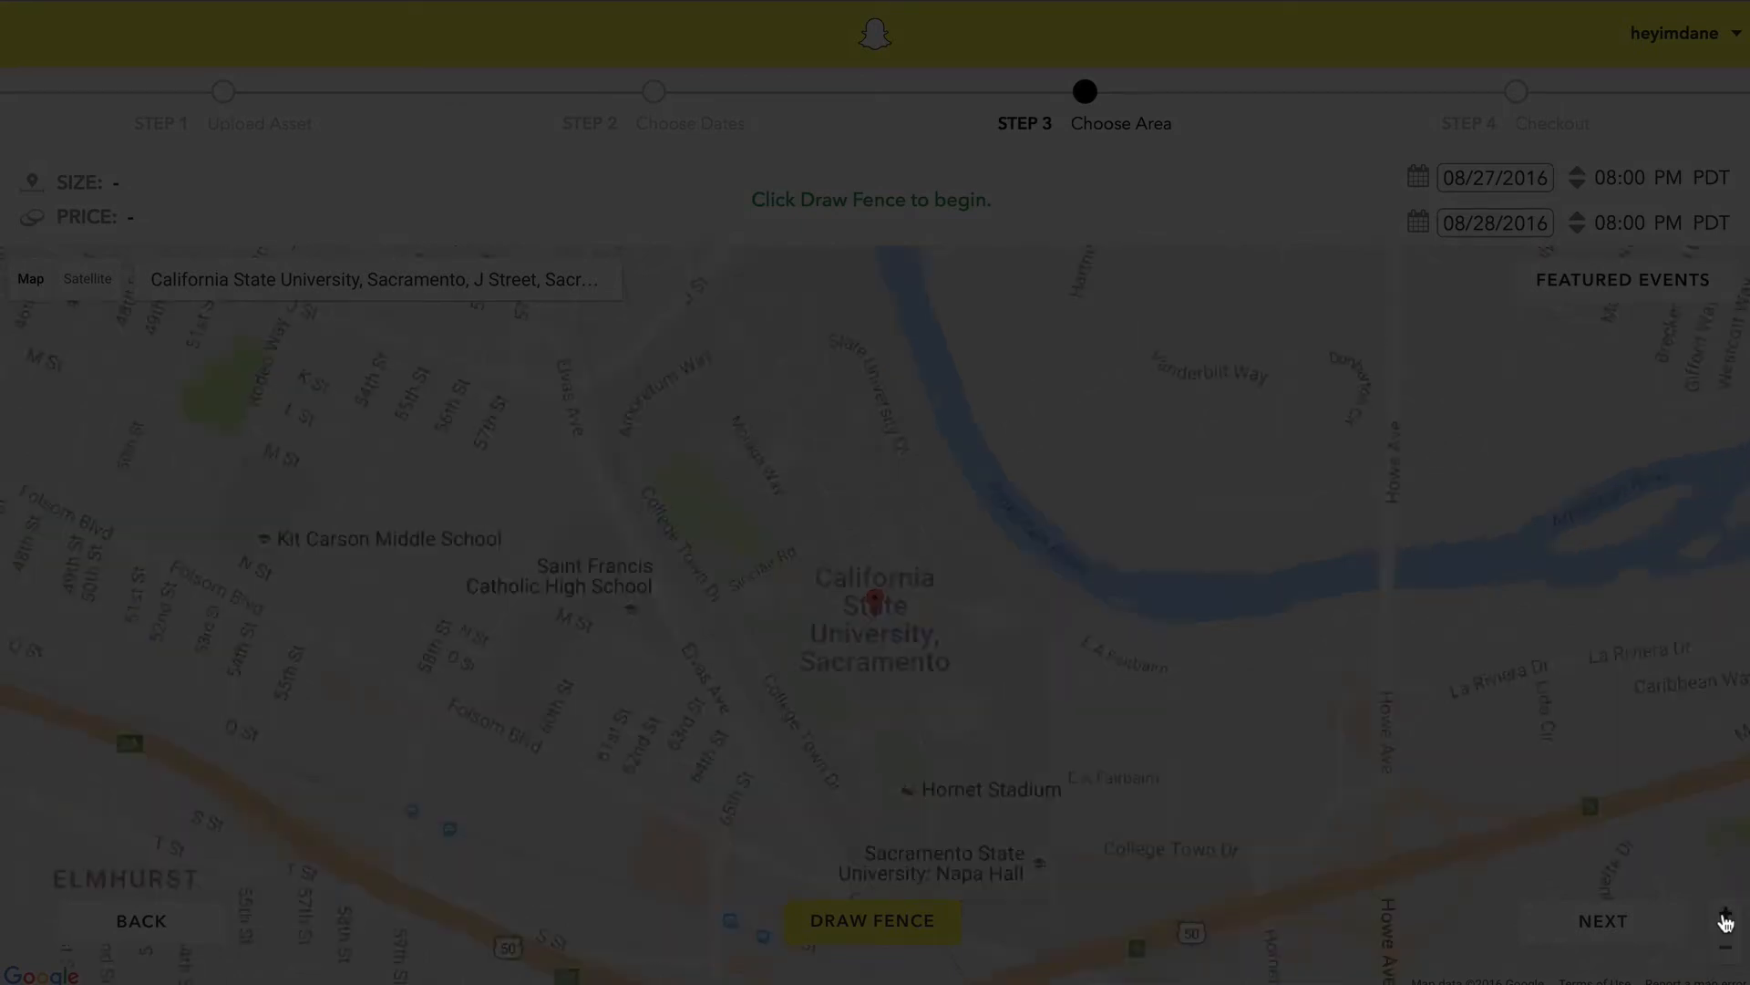
Step: Start a geofence along the University Library's west and south sides and around the south end of the adjacent building
click(1726, 917)
click(1726, 917)
click(1726, 916)
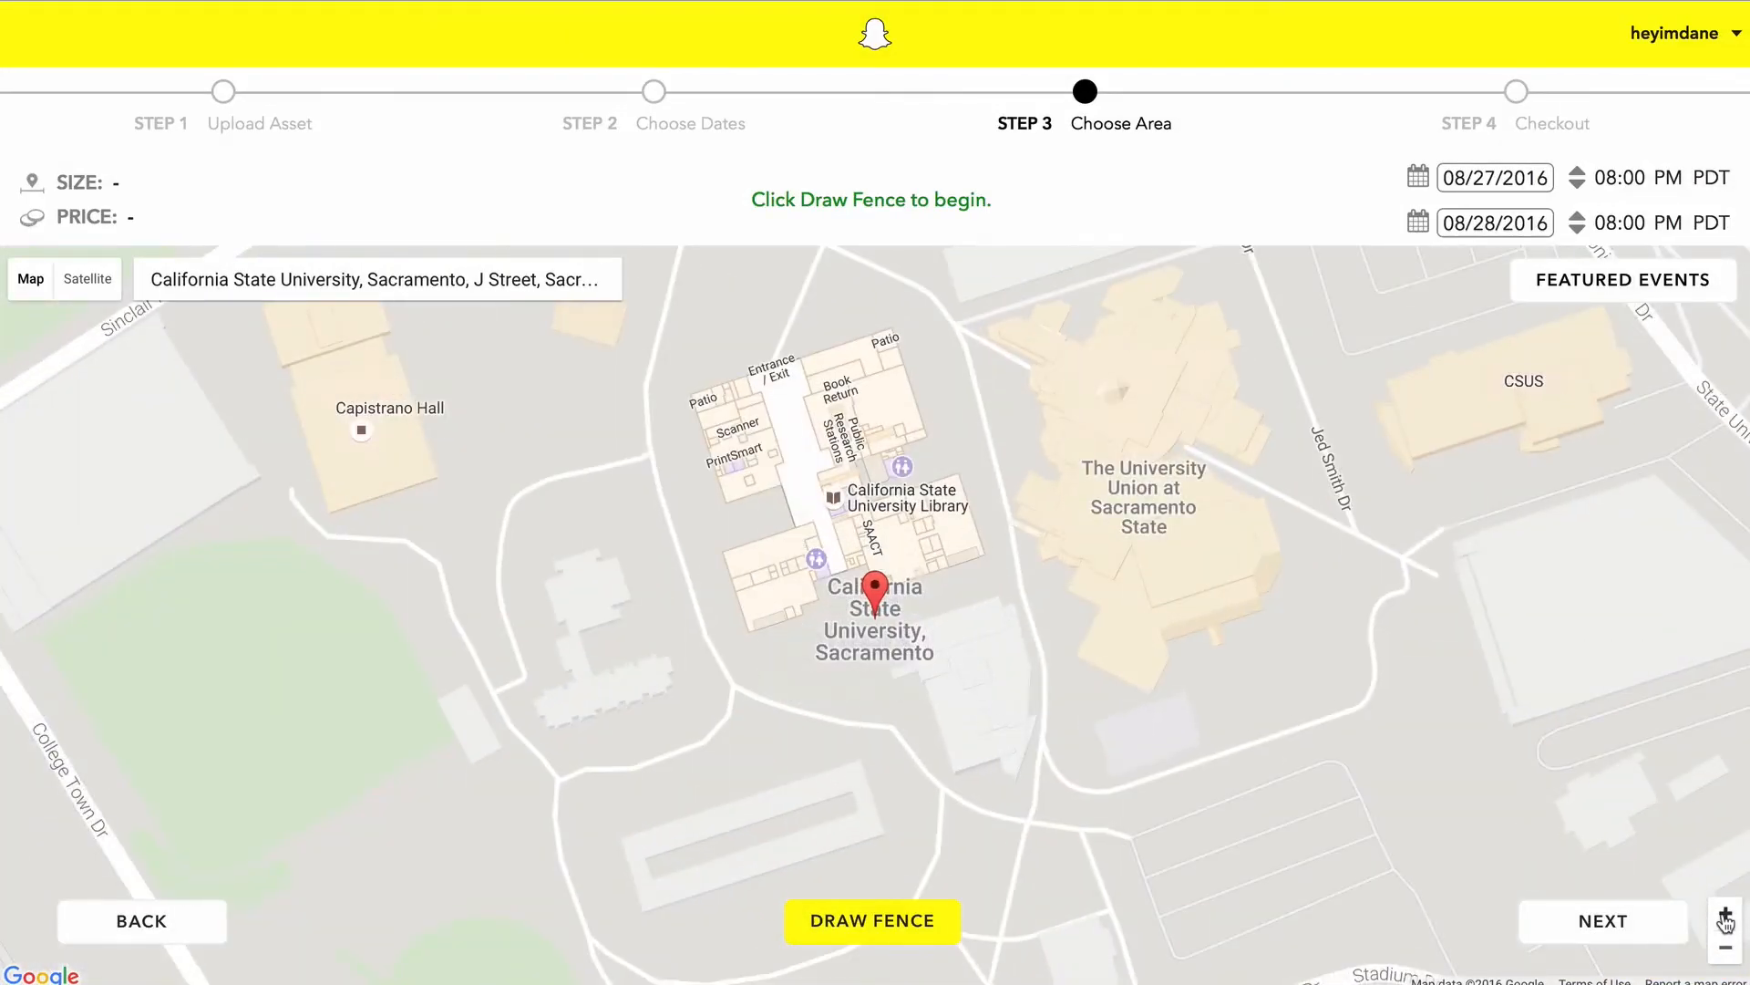
drag(1359, 559, 1218, 636)
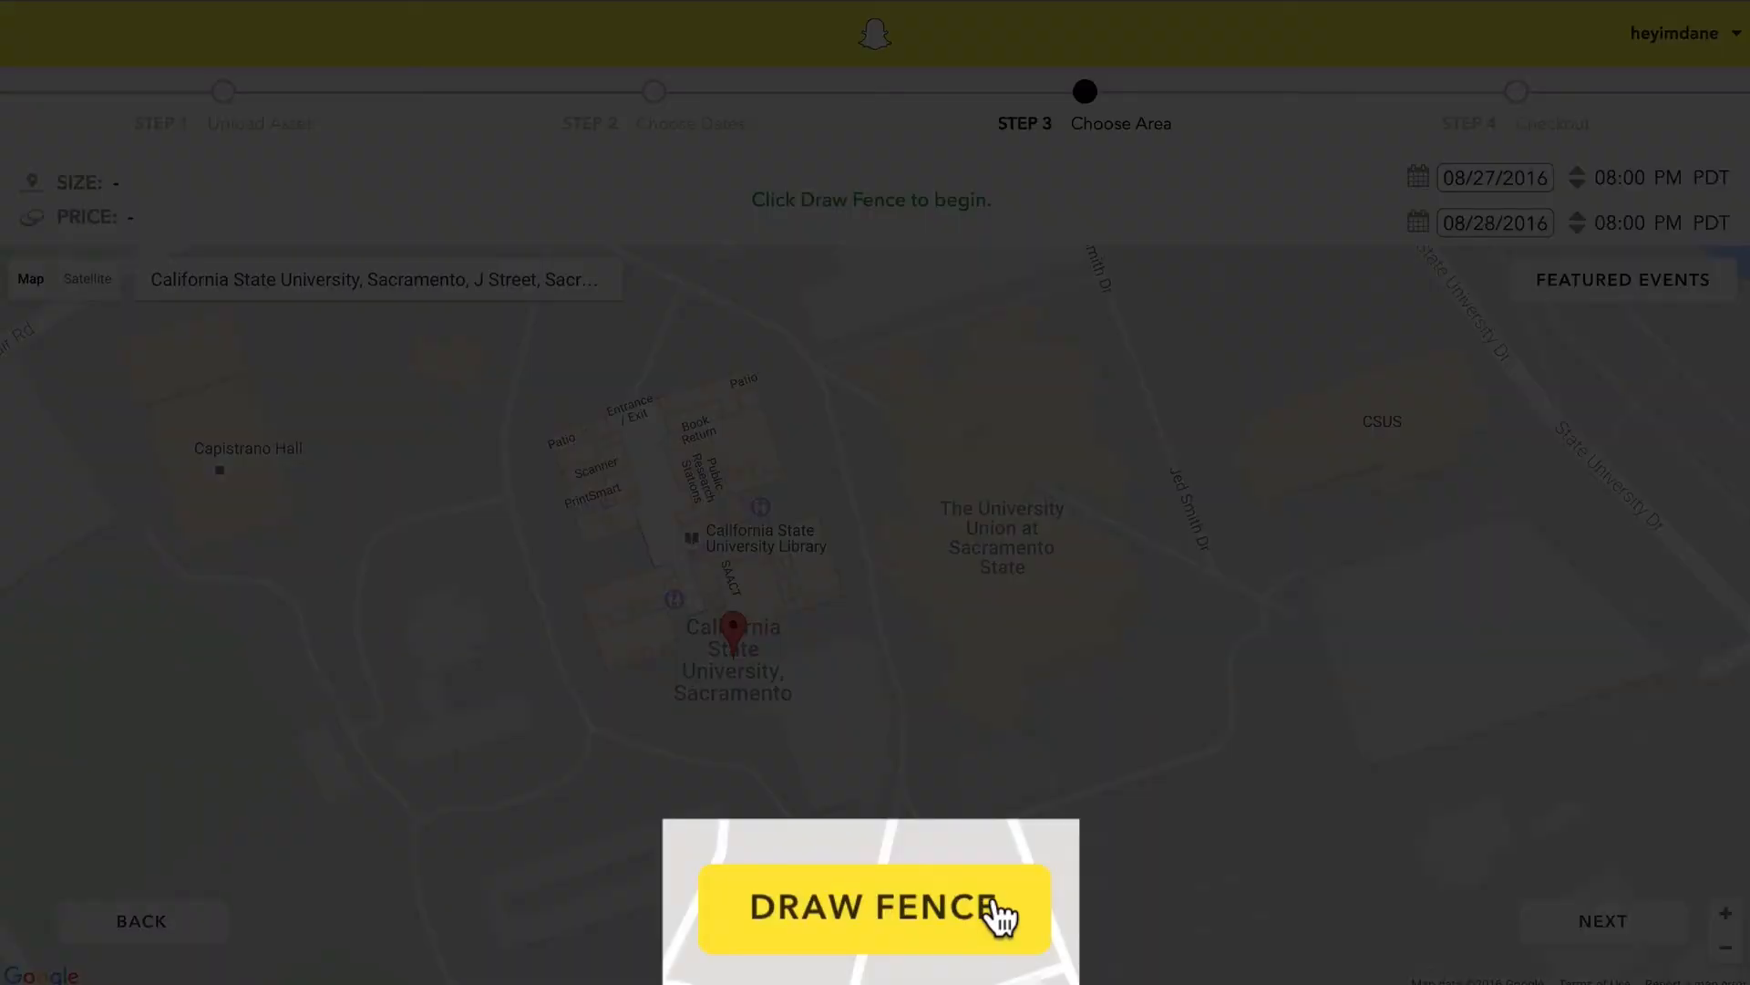
click(934, 919)
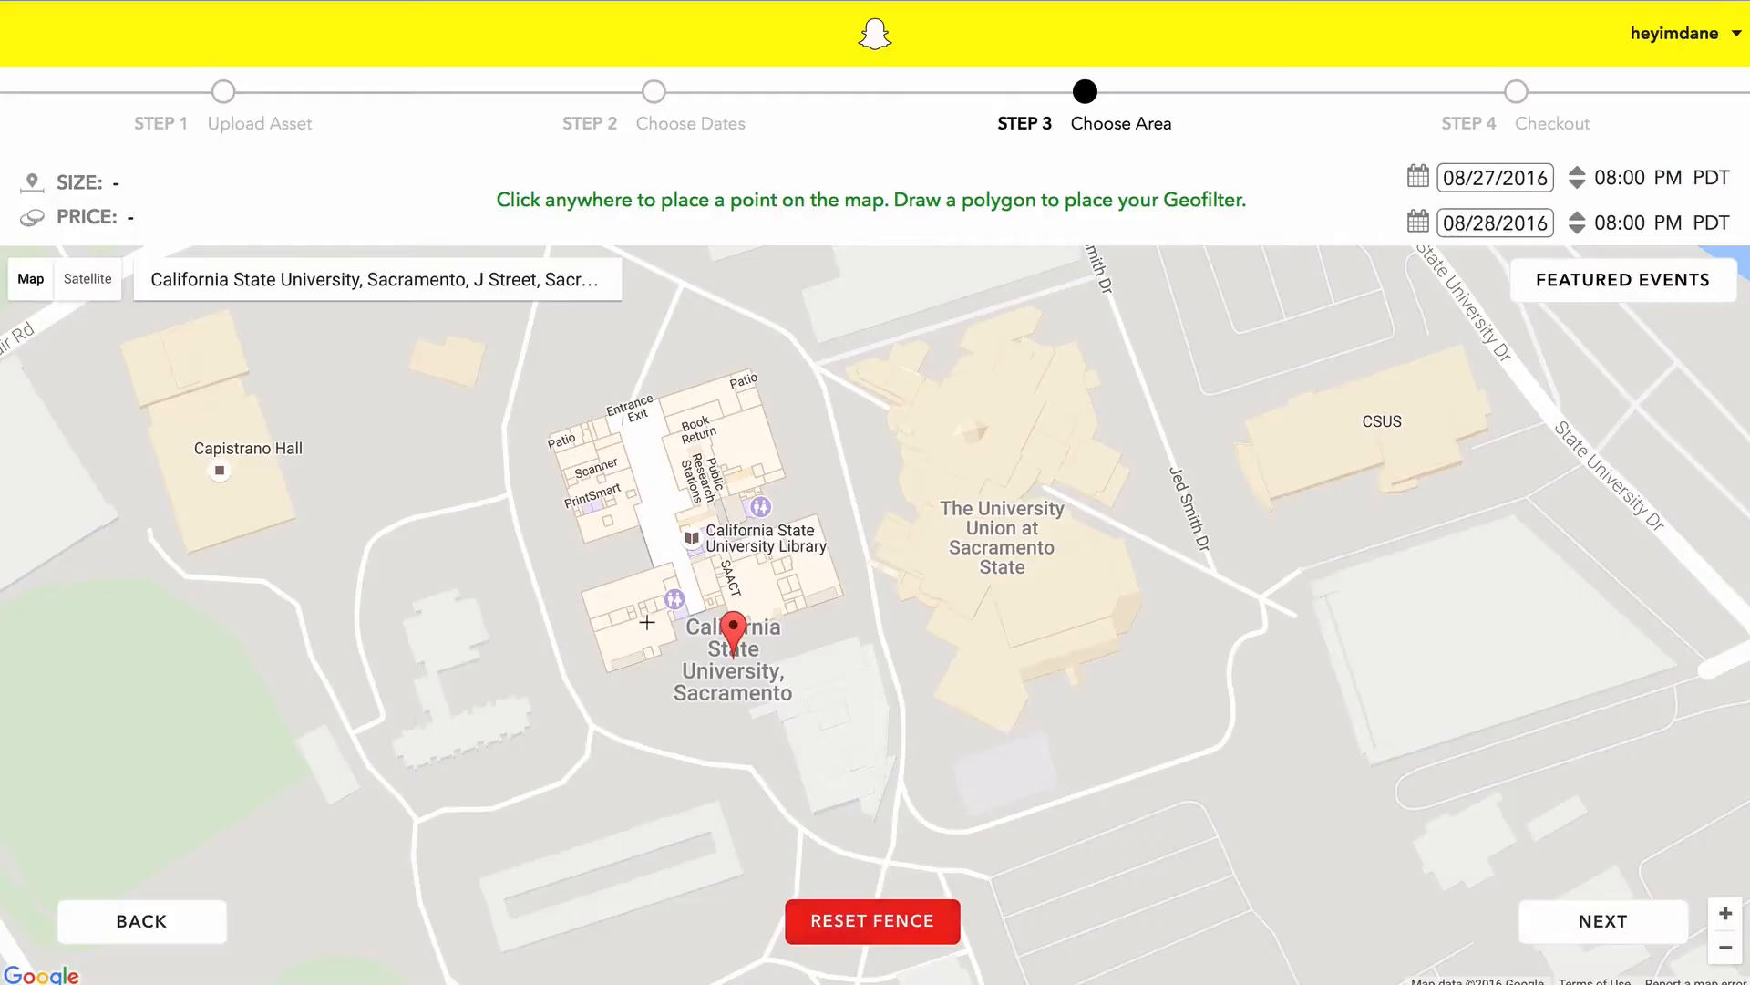
click(534, 432)
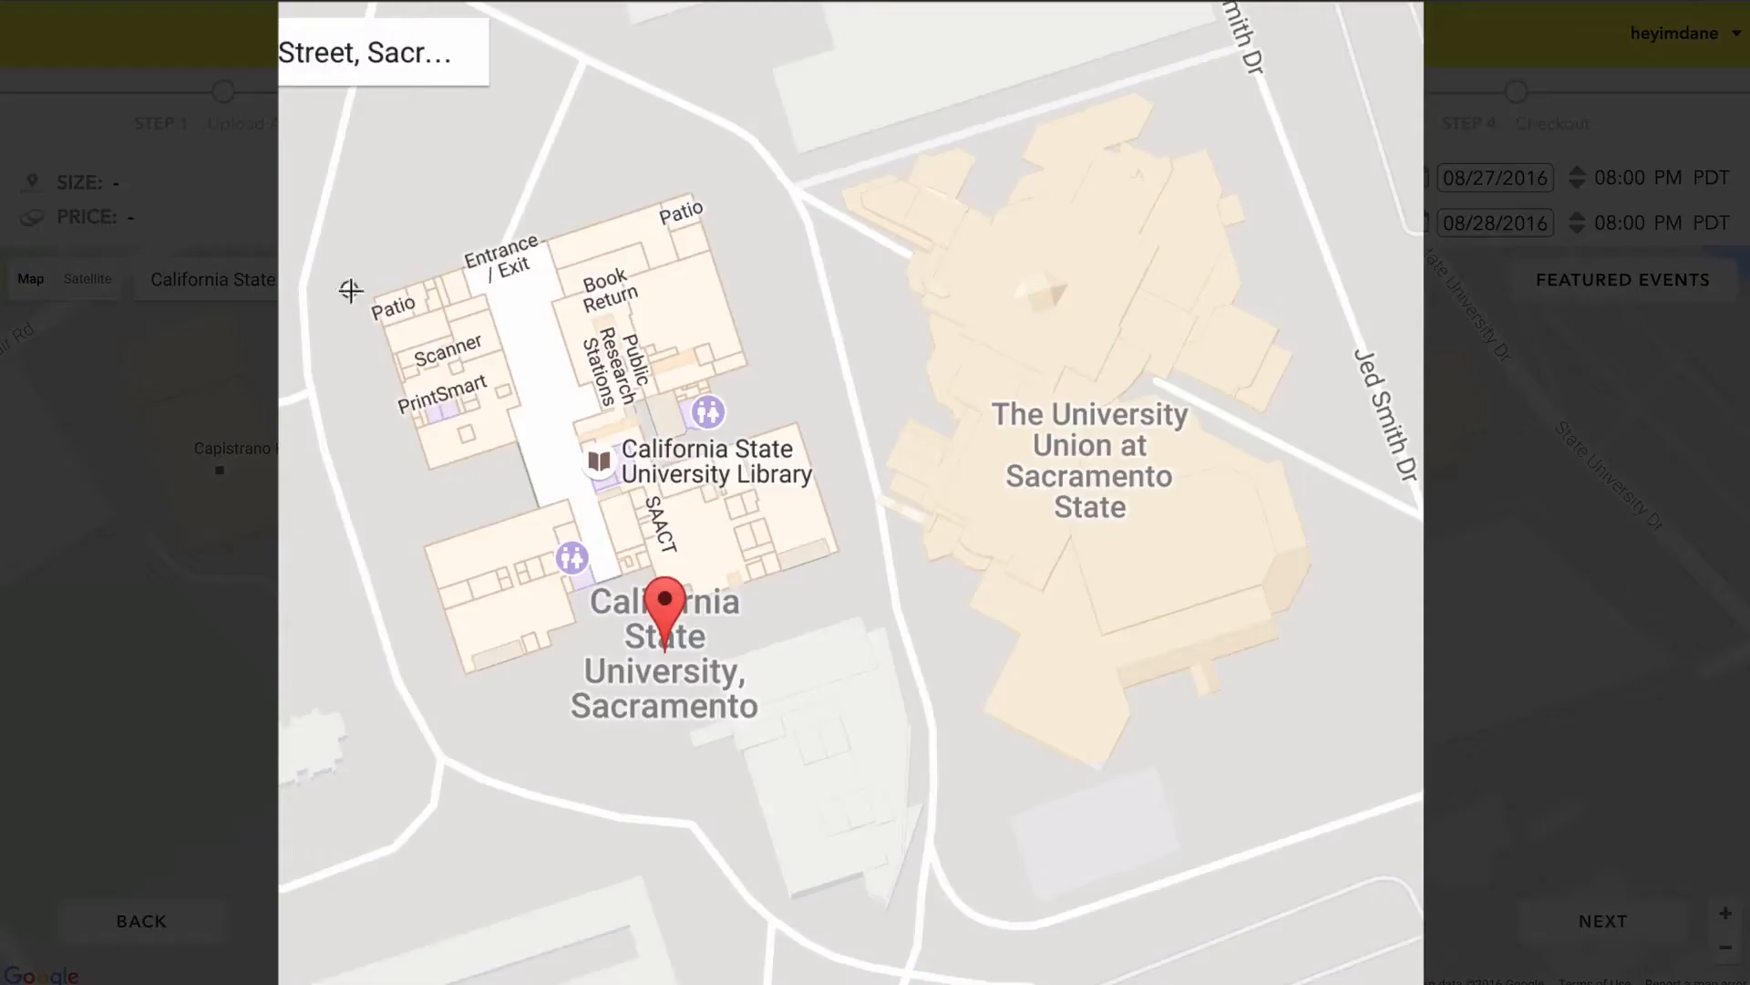
click(458, 674)
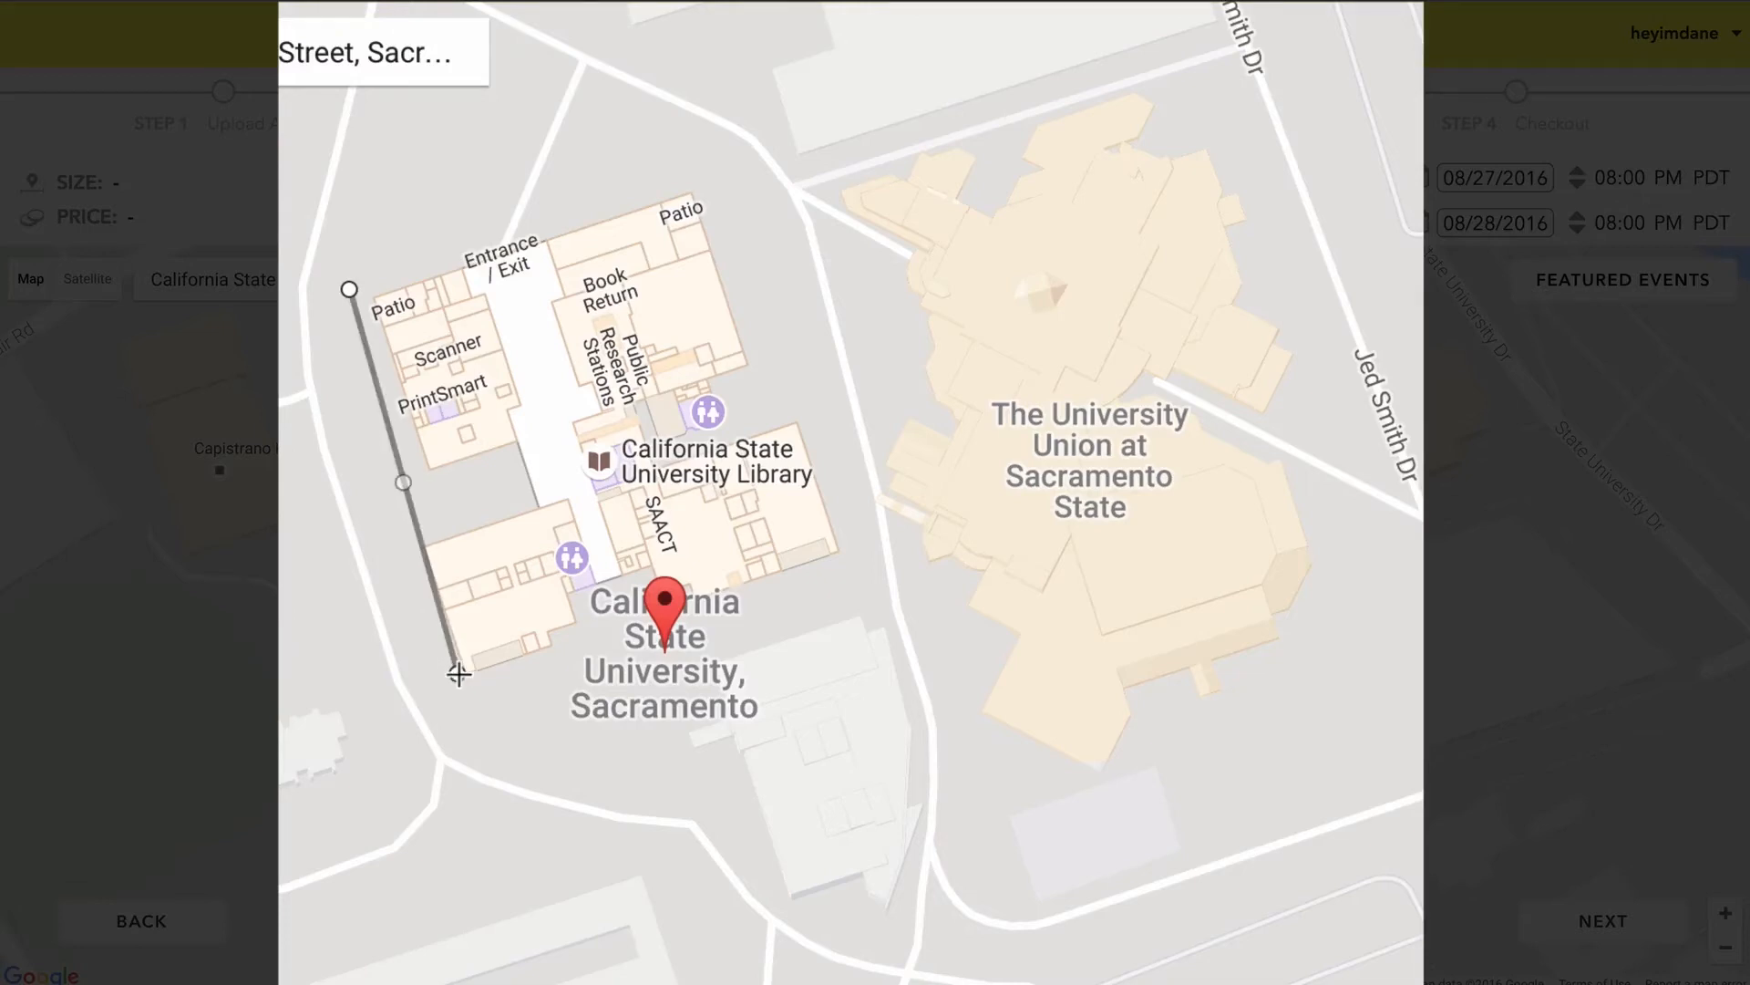
click(699, 604)
click(777, 895)
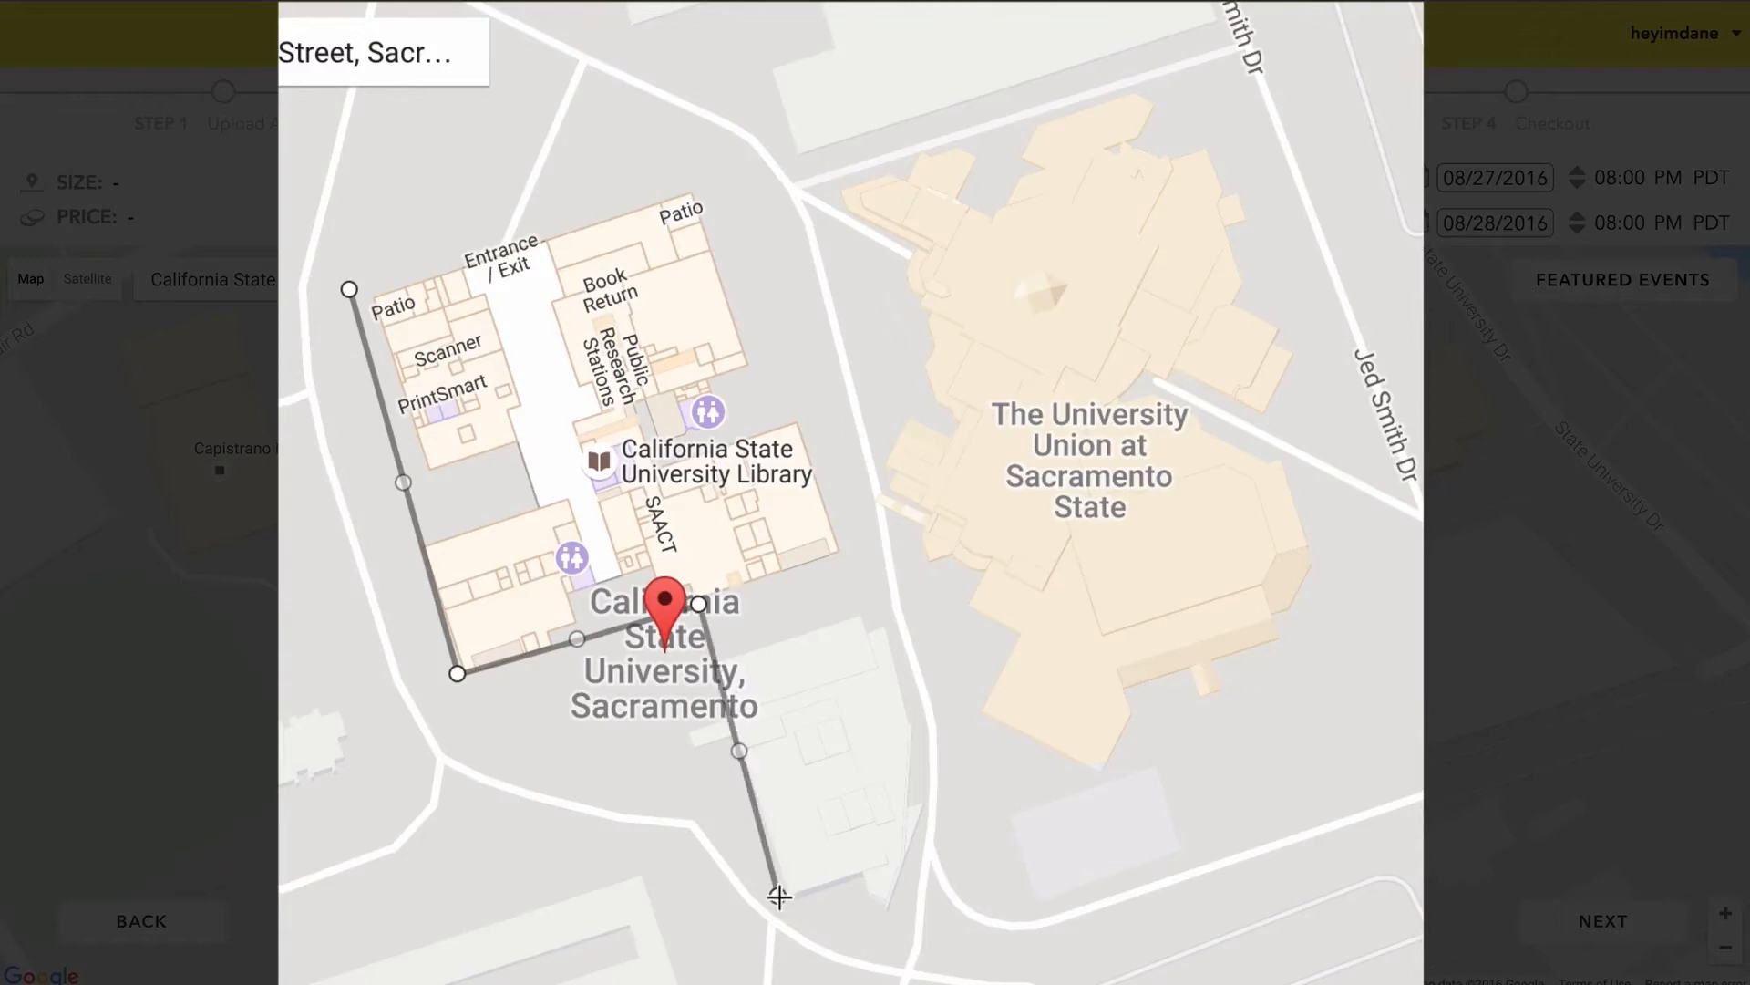
click(903, 856)
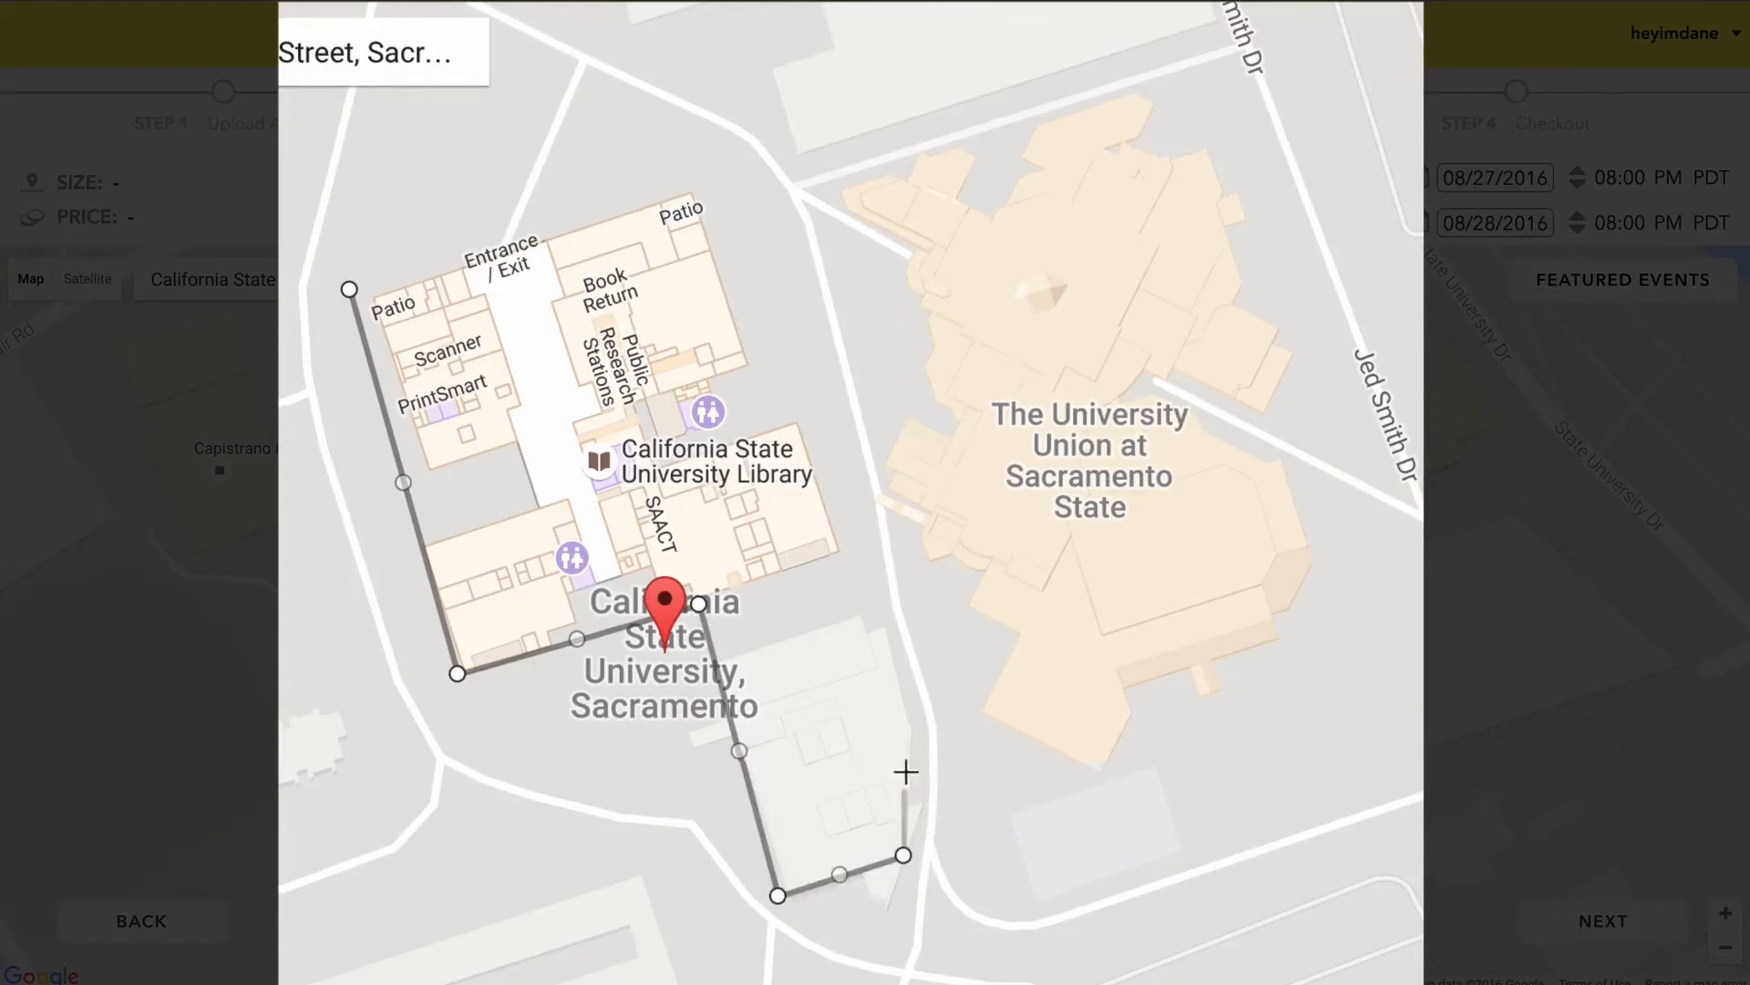
Step: Continue the fence north along the east sides of the adjacent building and the library to the library's northeast corner
click(908, 710)
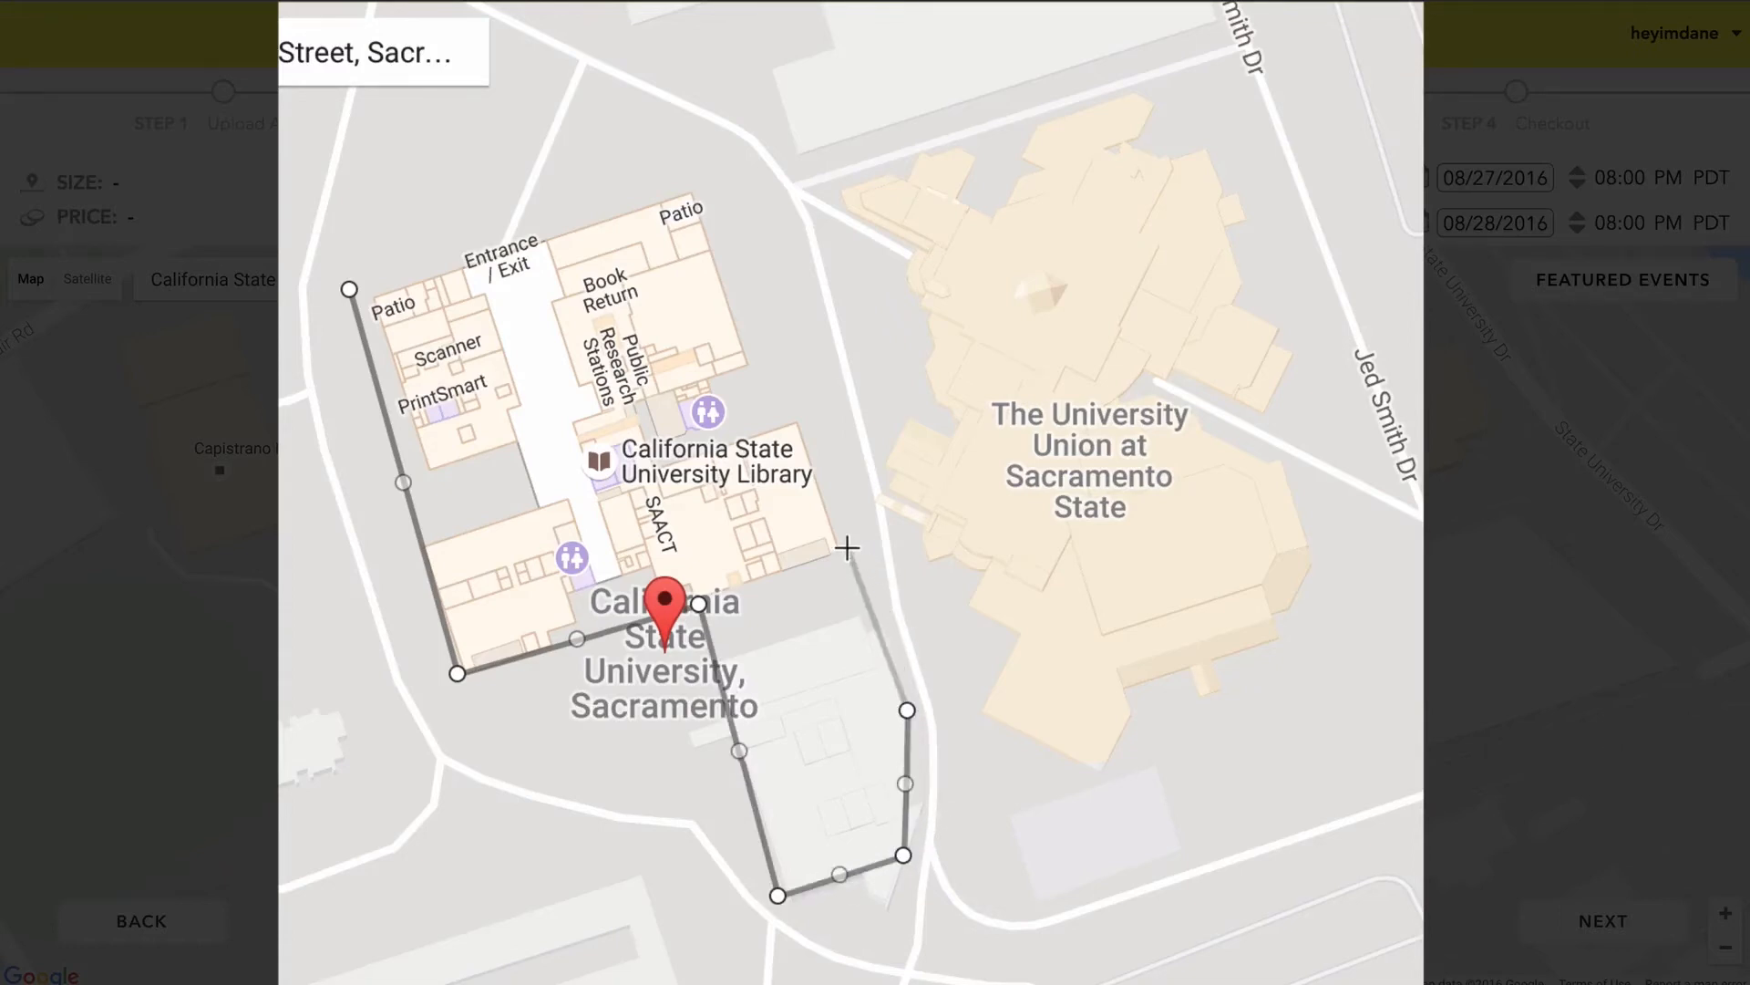
click(807, 407)
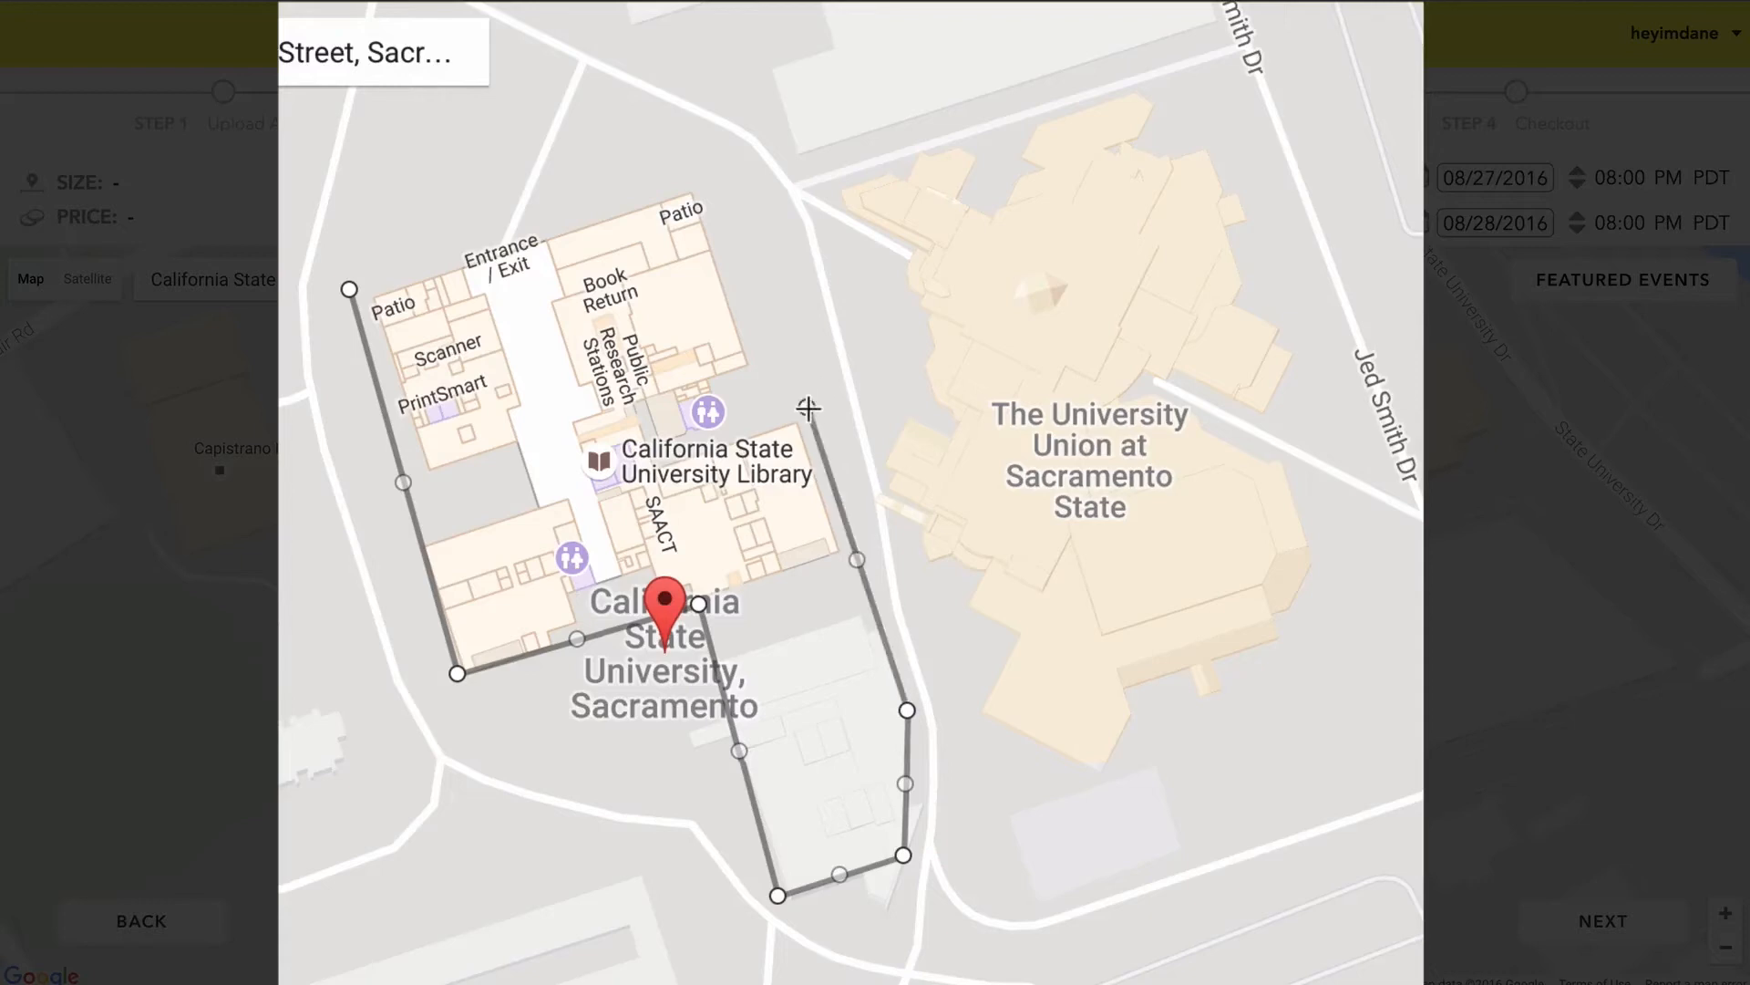
click(749, 359)
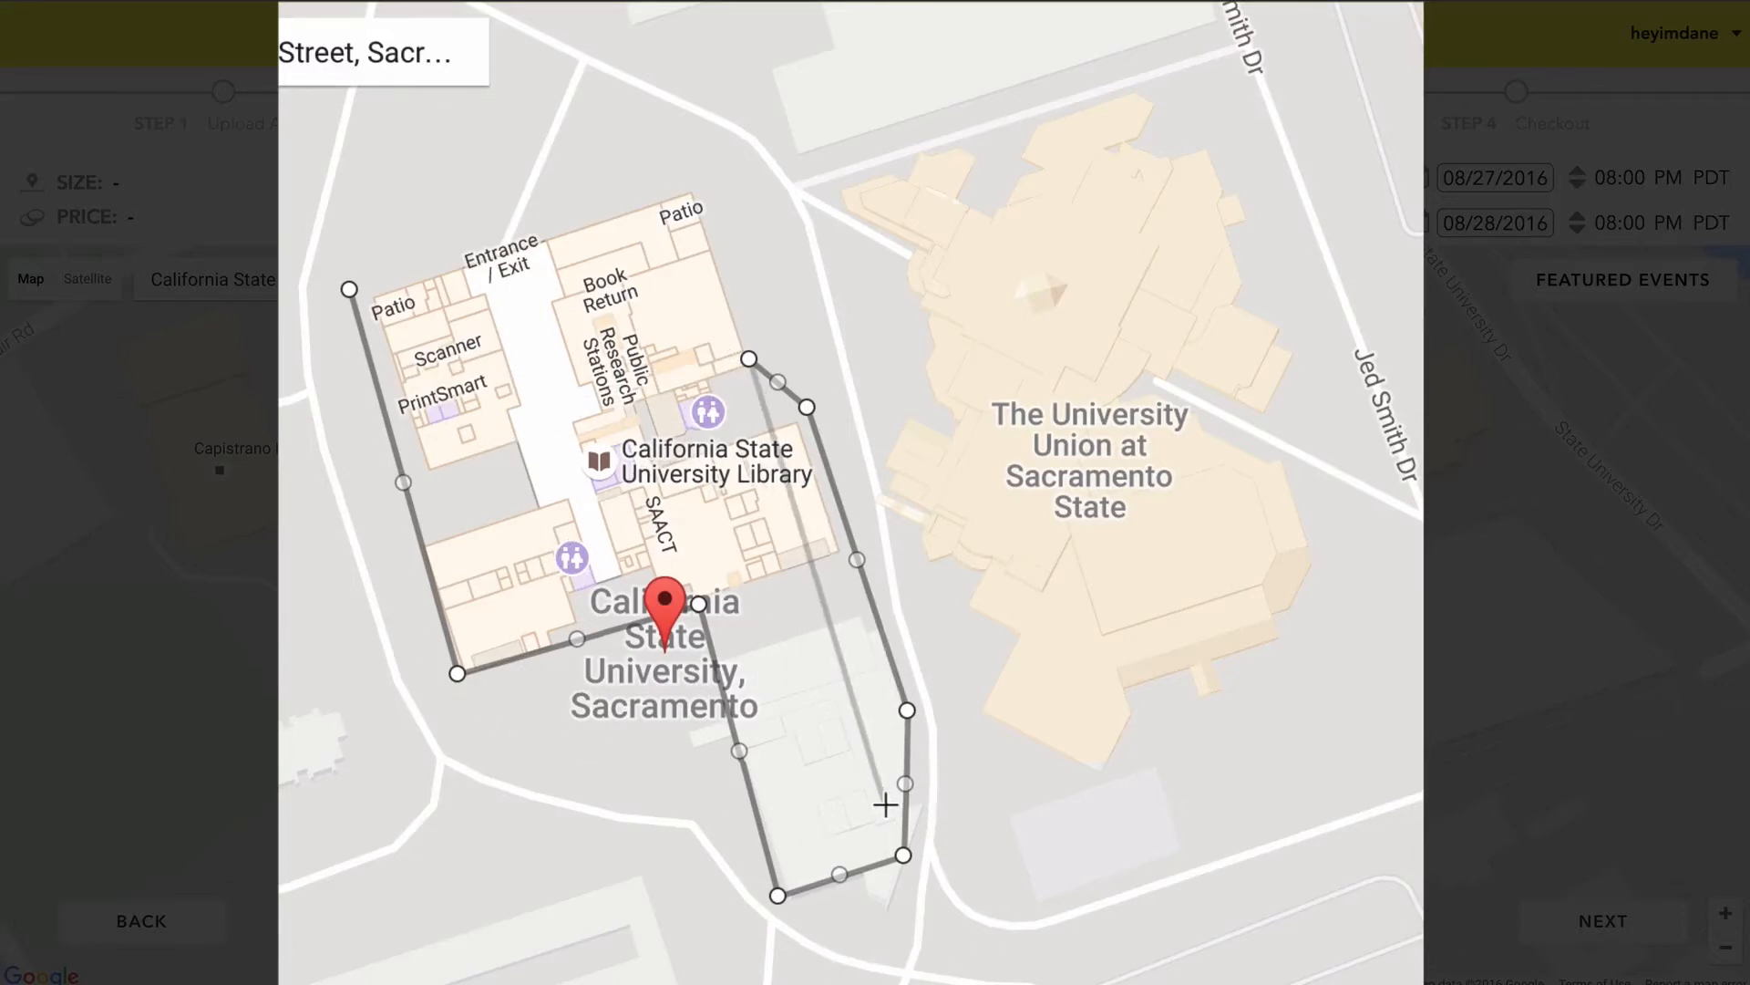
click(699, 201)
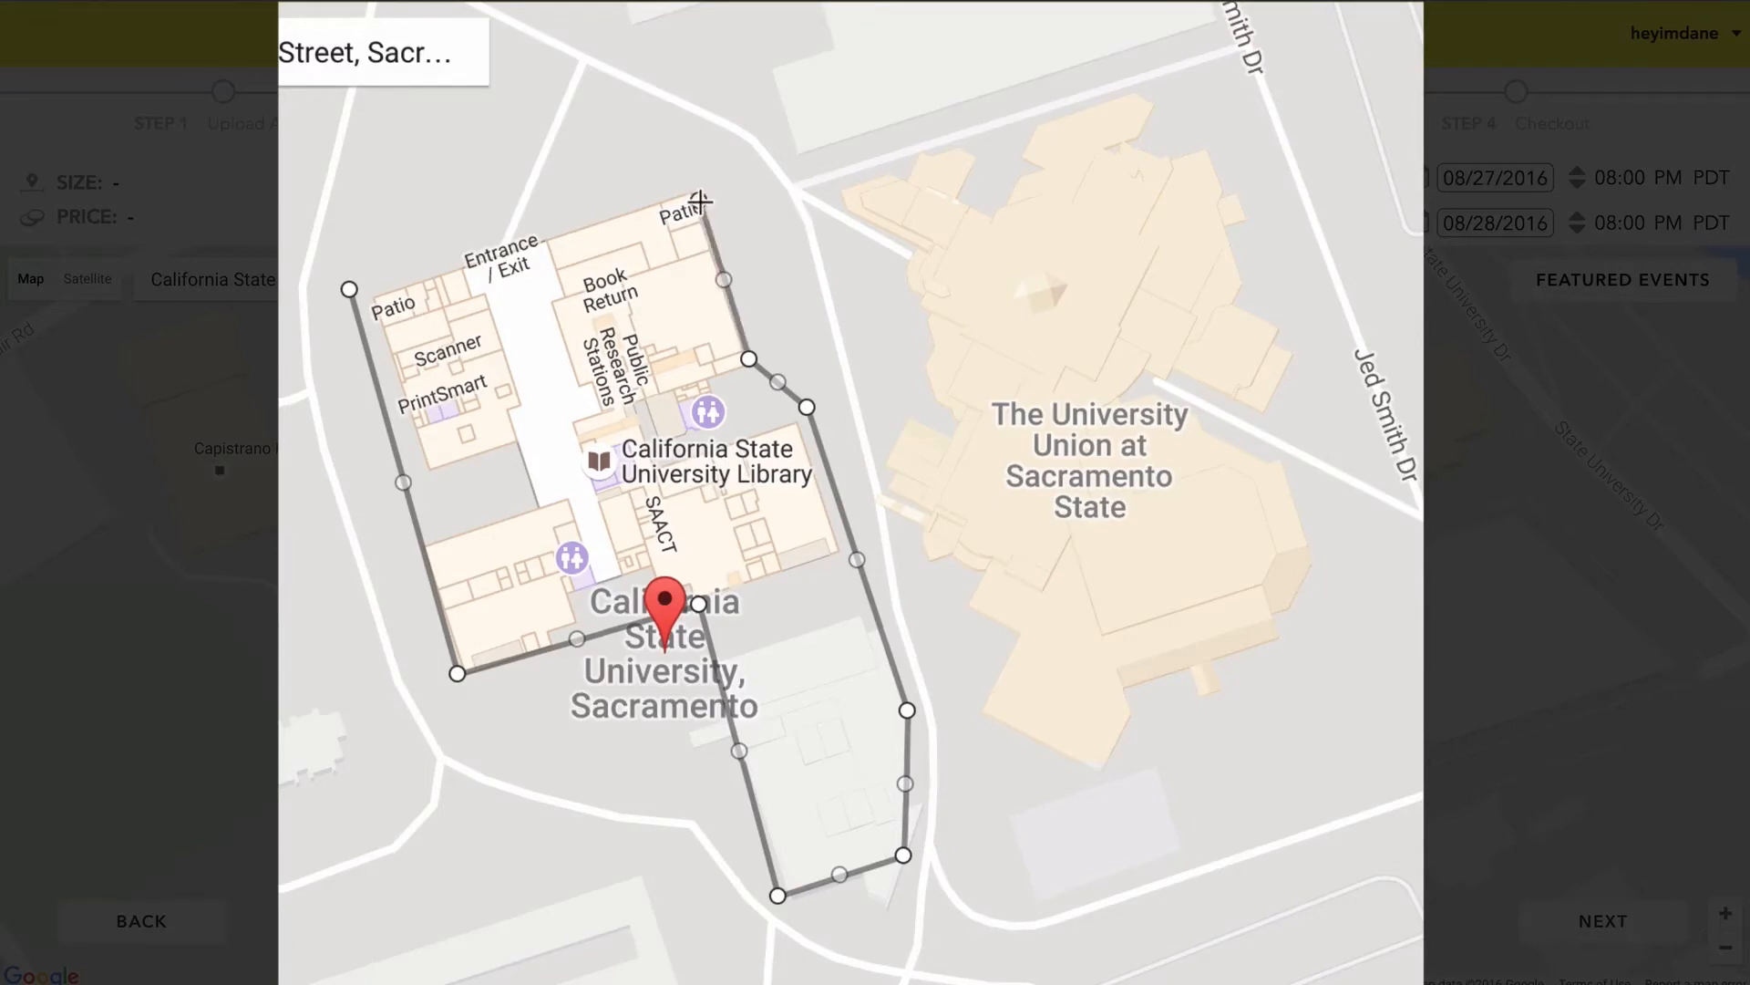
Step: Extend the fence east across the path to the University Union and south along the Union's west side to its southwest corner
click(822, 197)
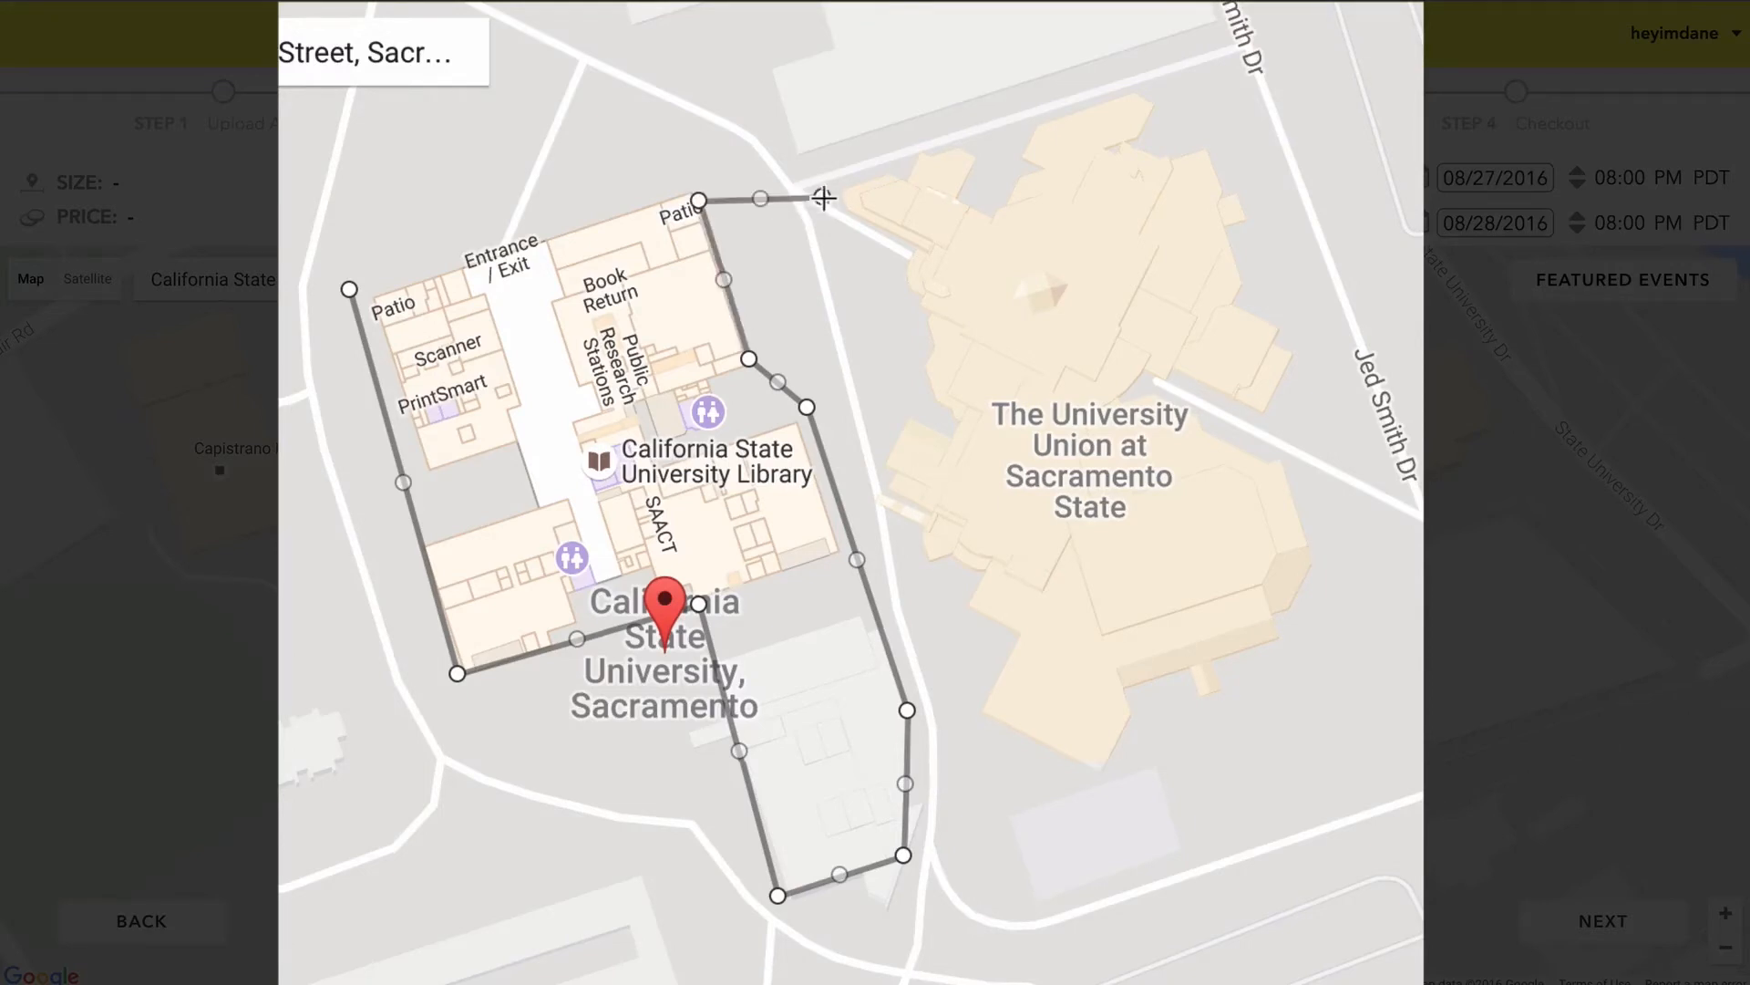
click(903, 245)
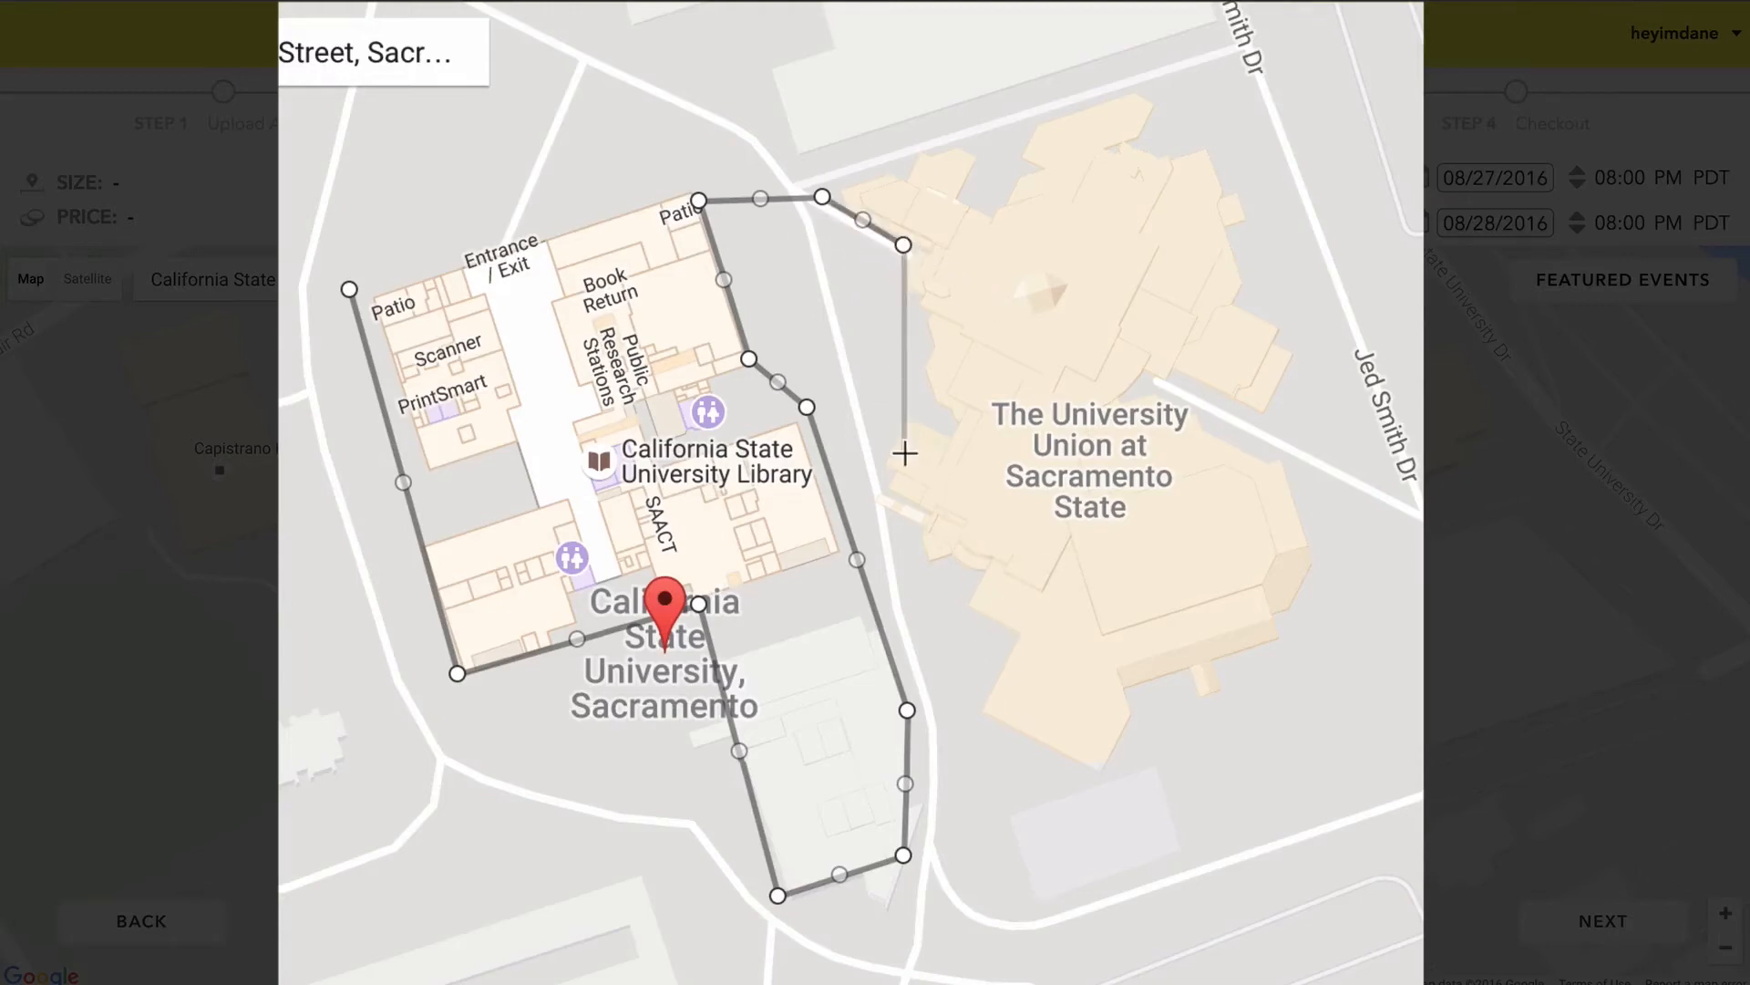
click(948, 432)
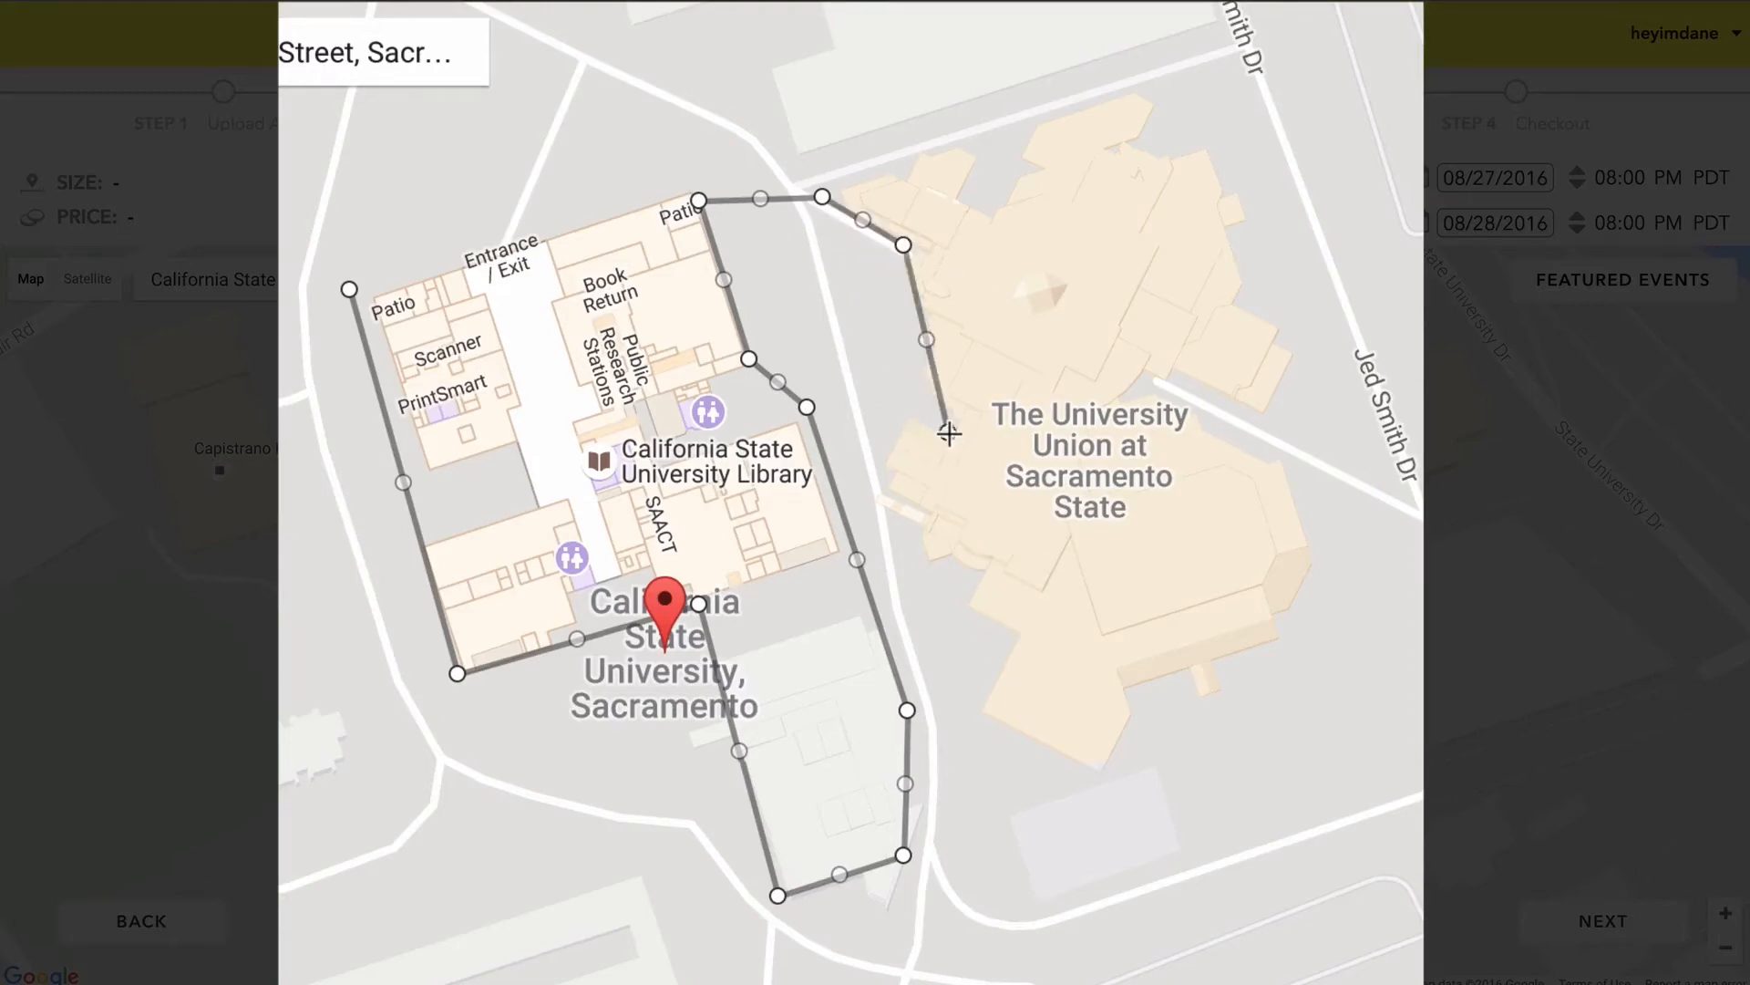
click(907, 415)
click(886, 496)
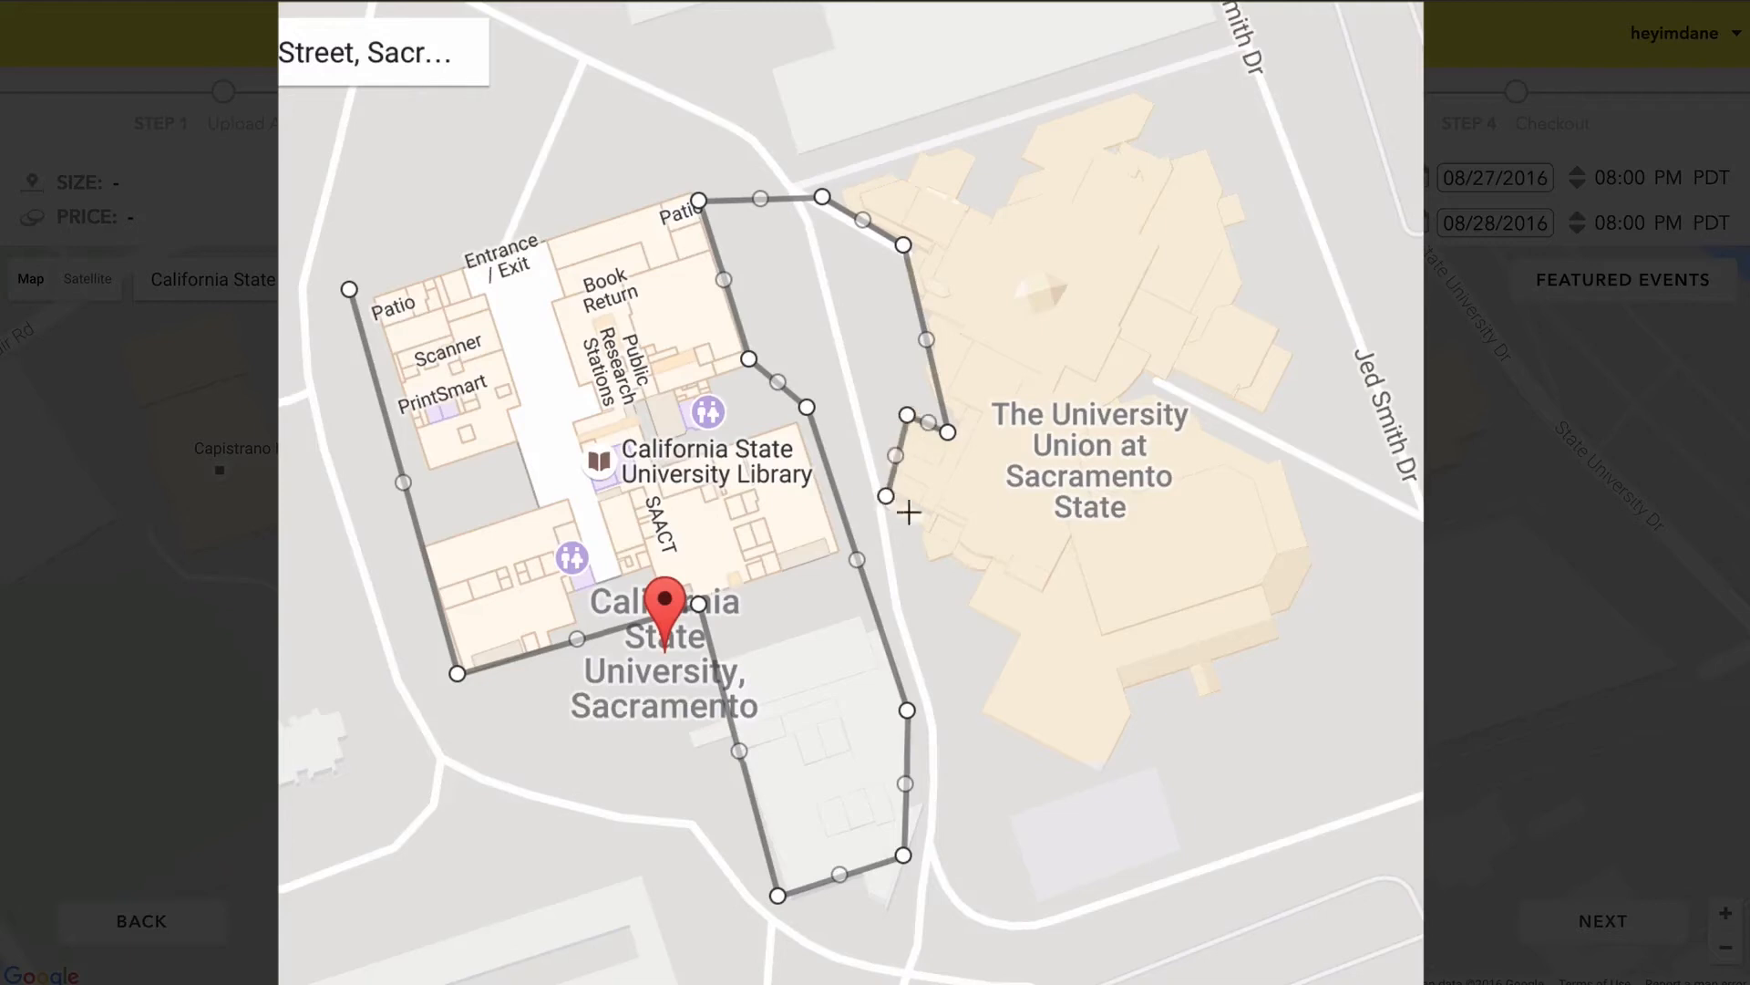
click(1029, 600)
click(970, 701)
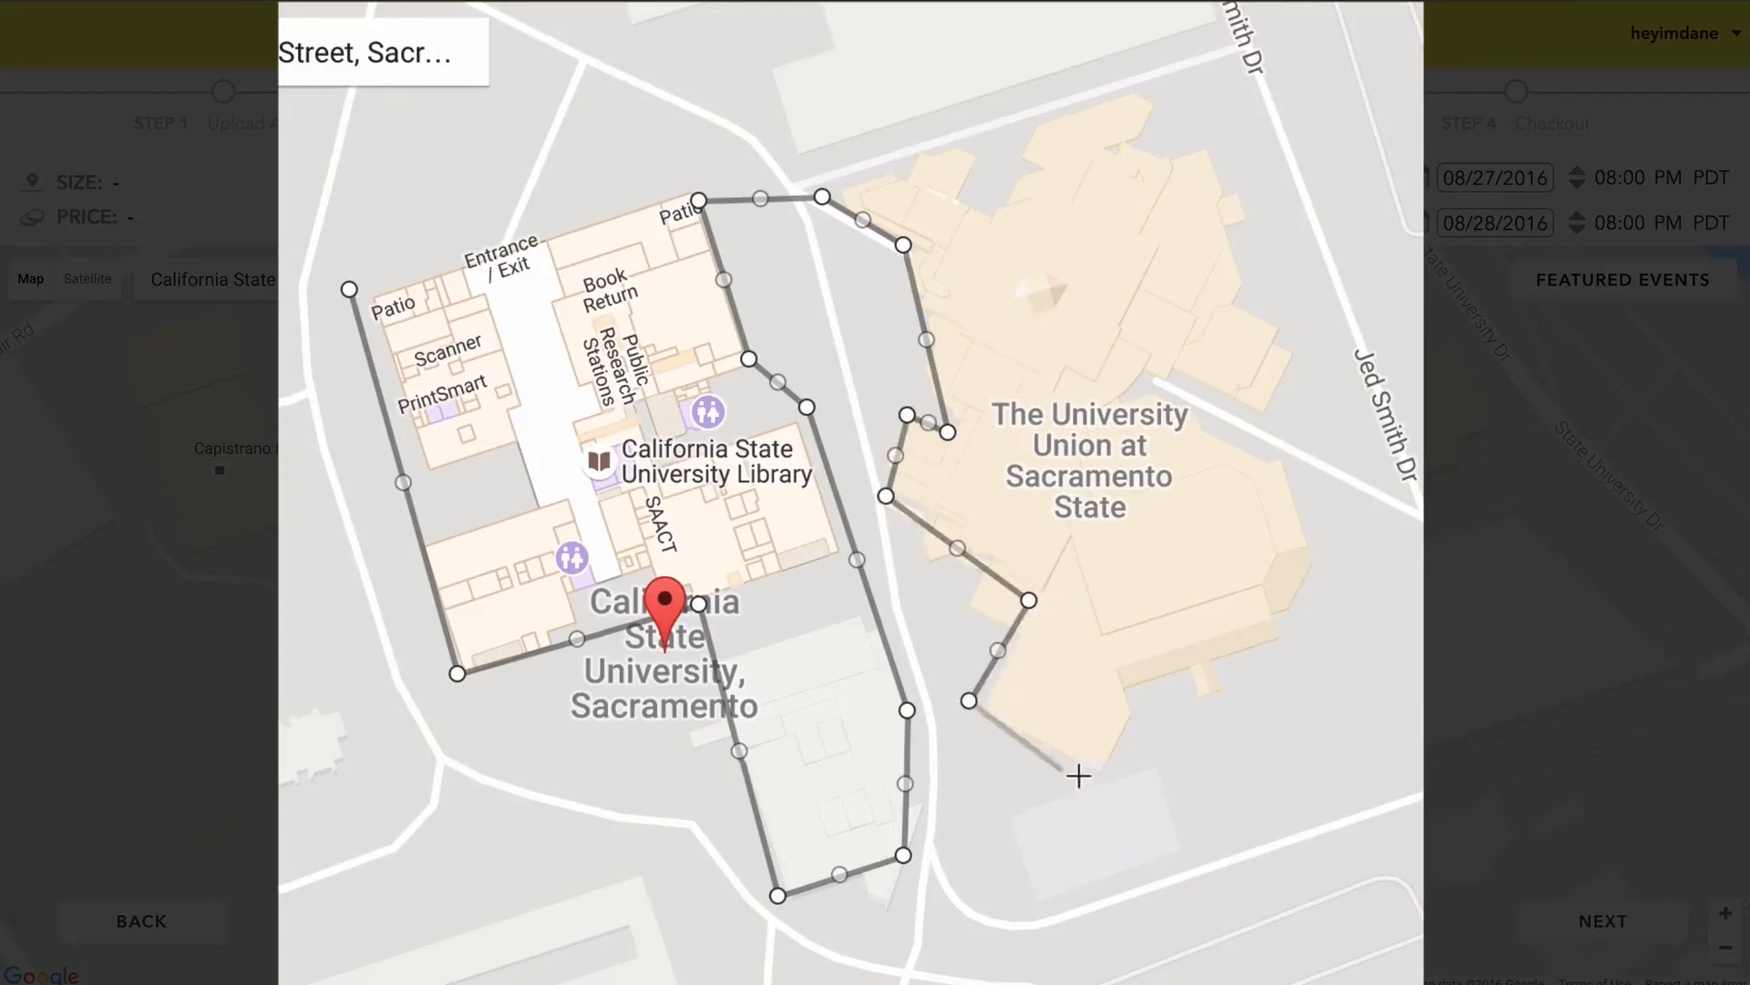
Step: Run the fence around the University Union's south, east and north sides, and close it along the library's north side at its starting point
click(1154, 775)
click(1133, 687)
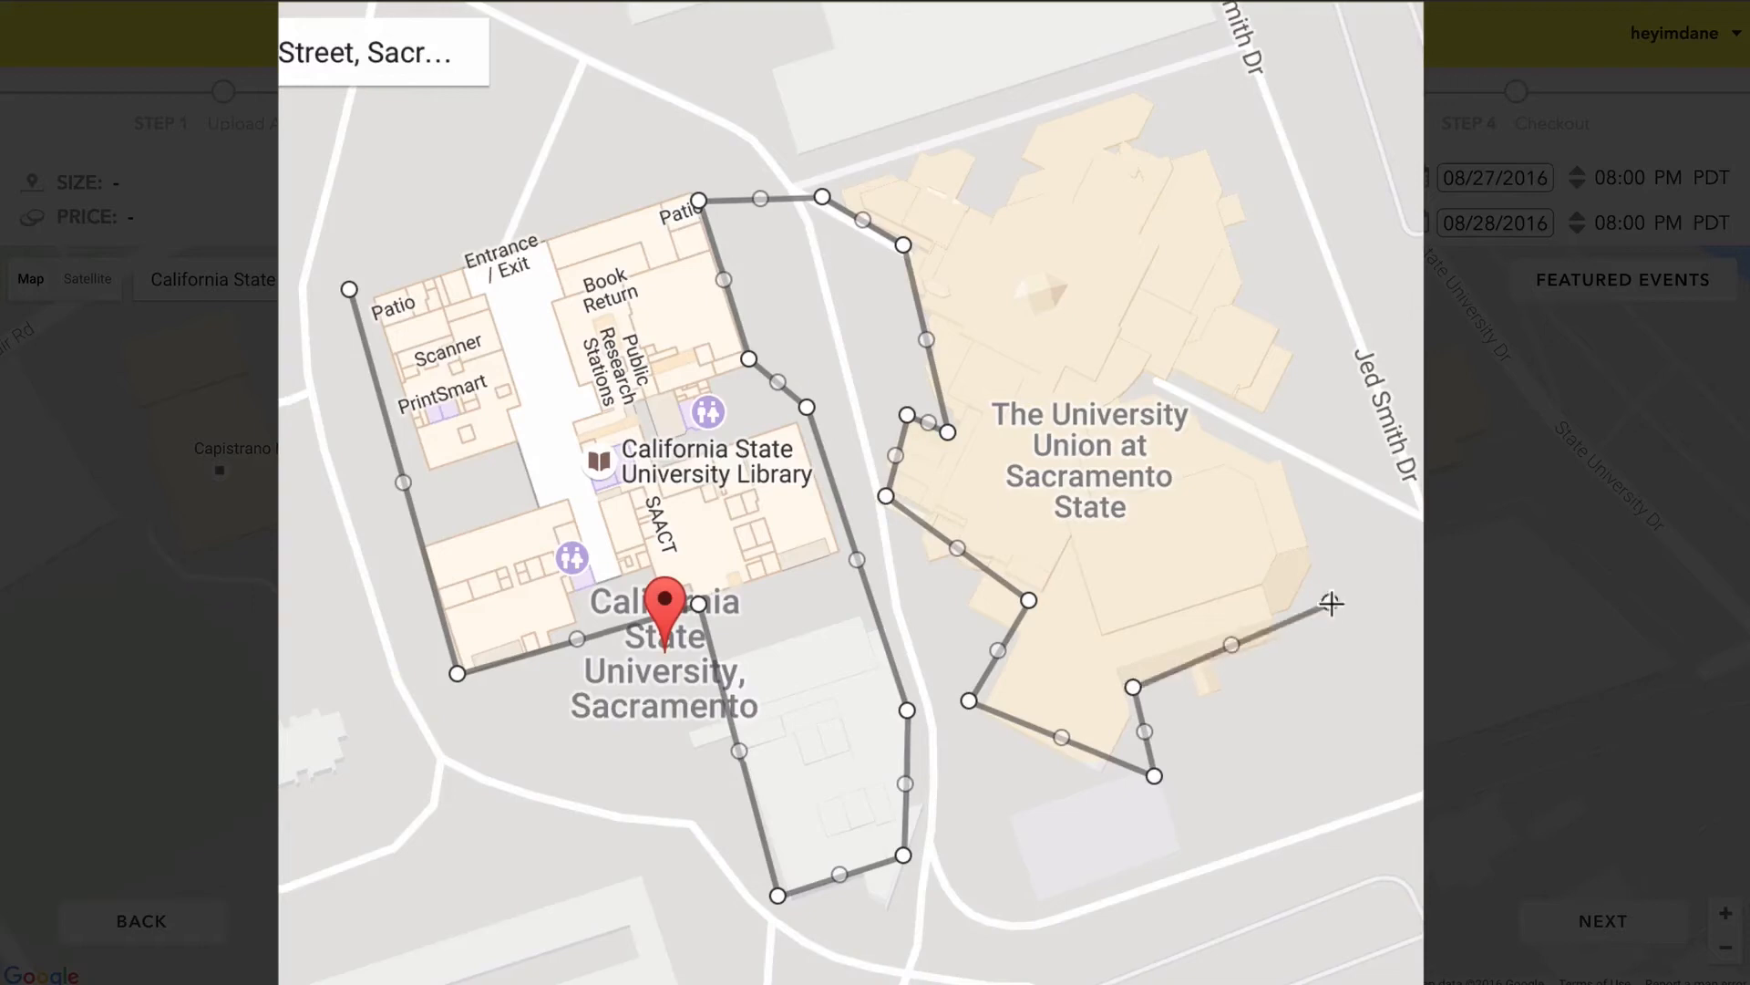
click(1330, 601)
click(1180, 100)
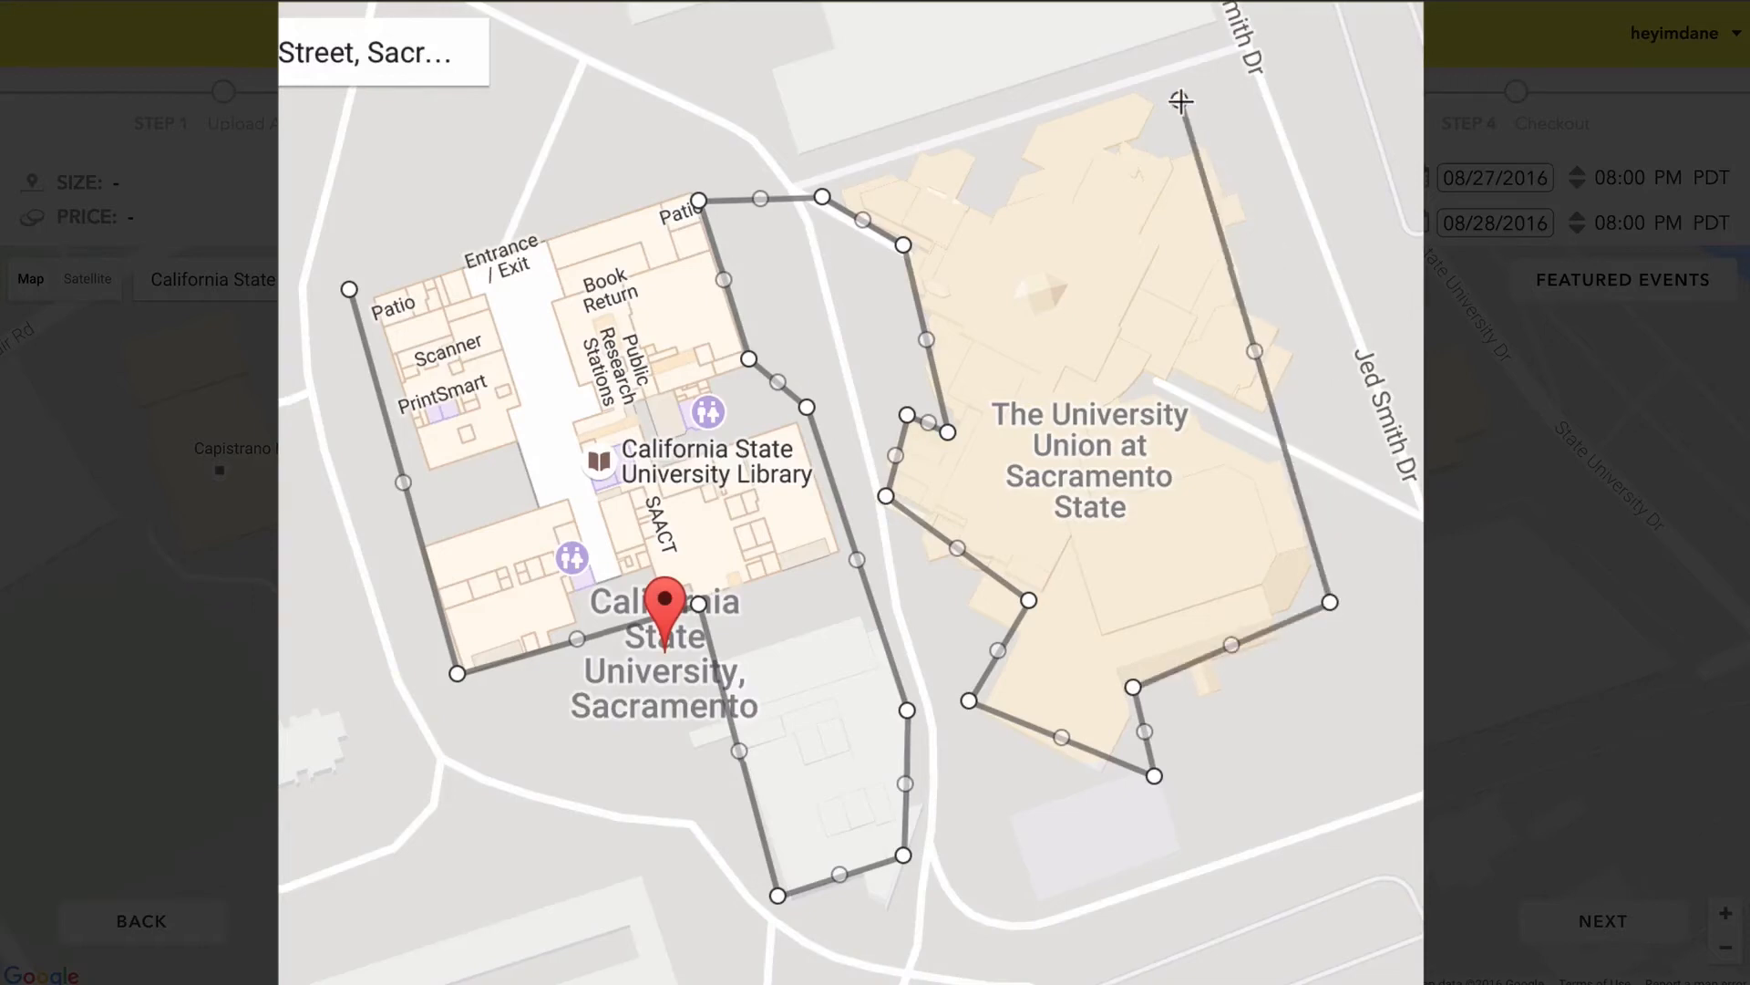
click(836, 177)
click(823, 196)
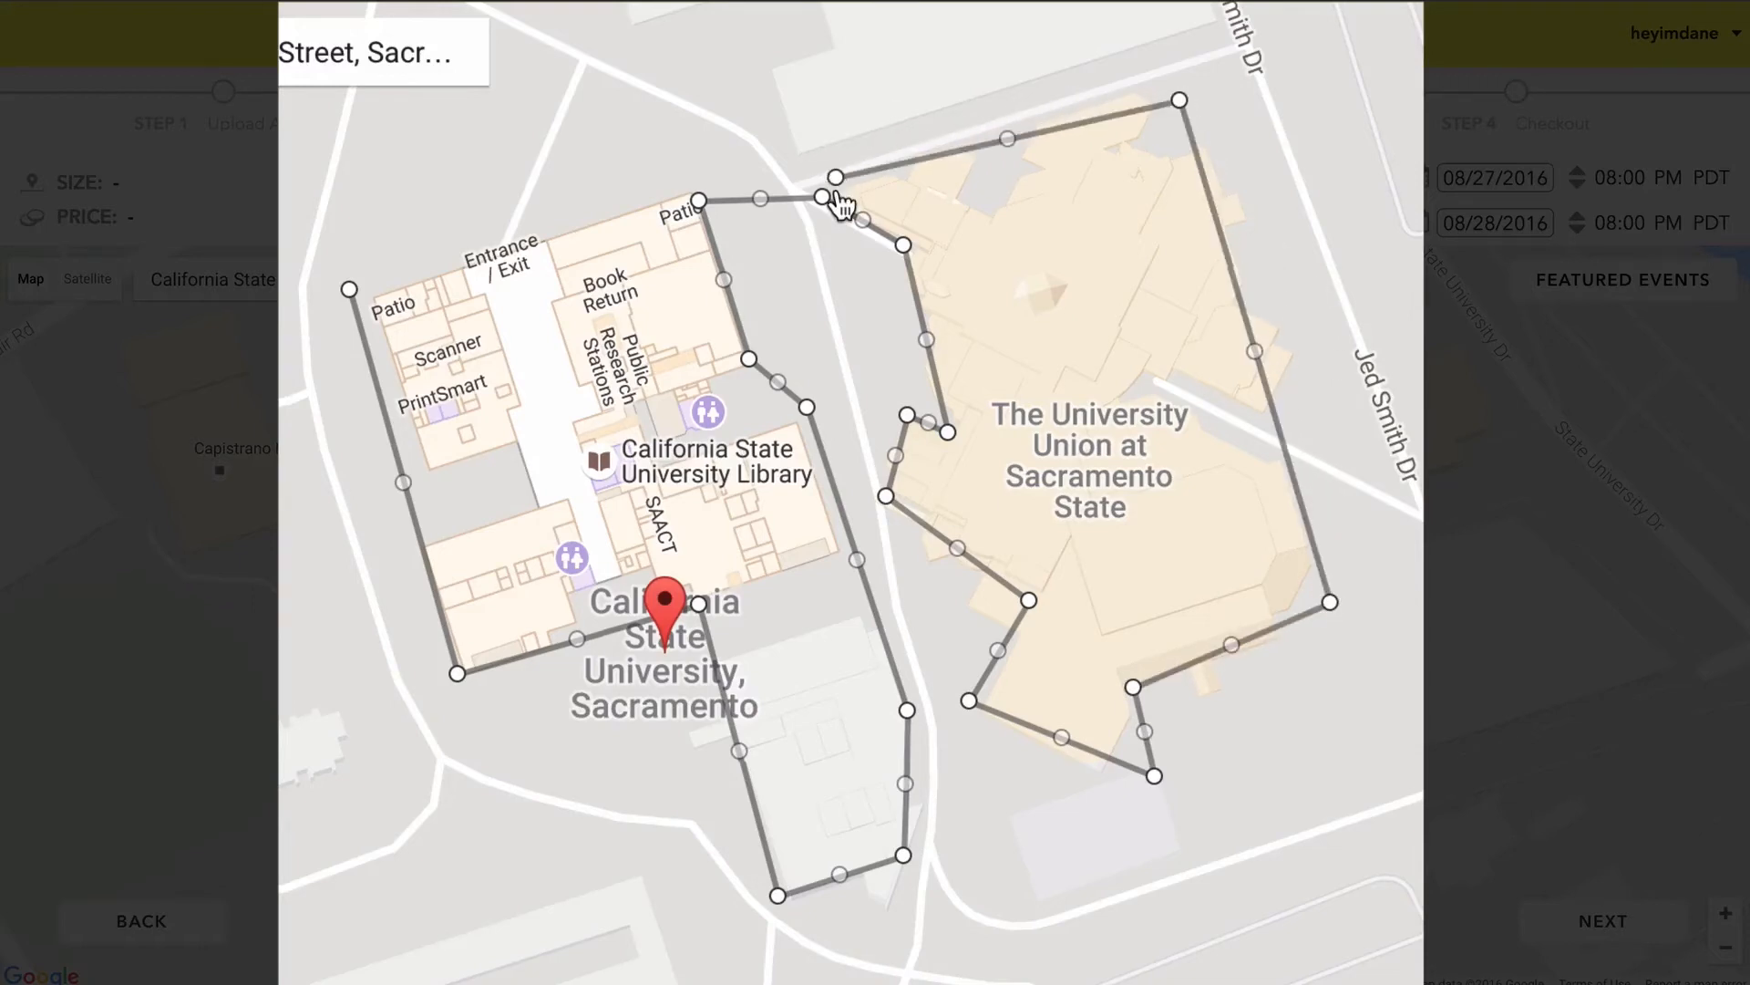
click(681, 181)
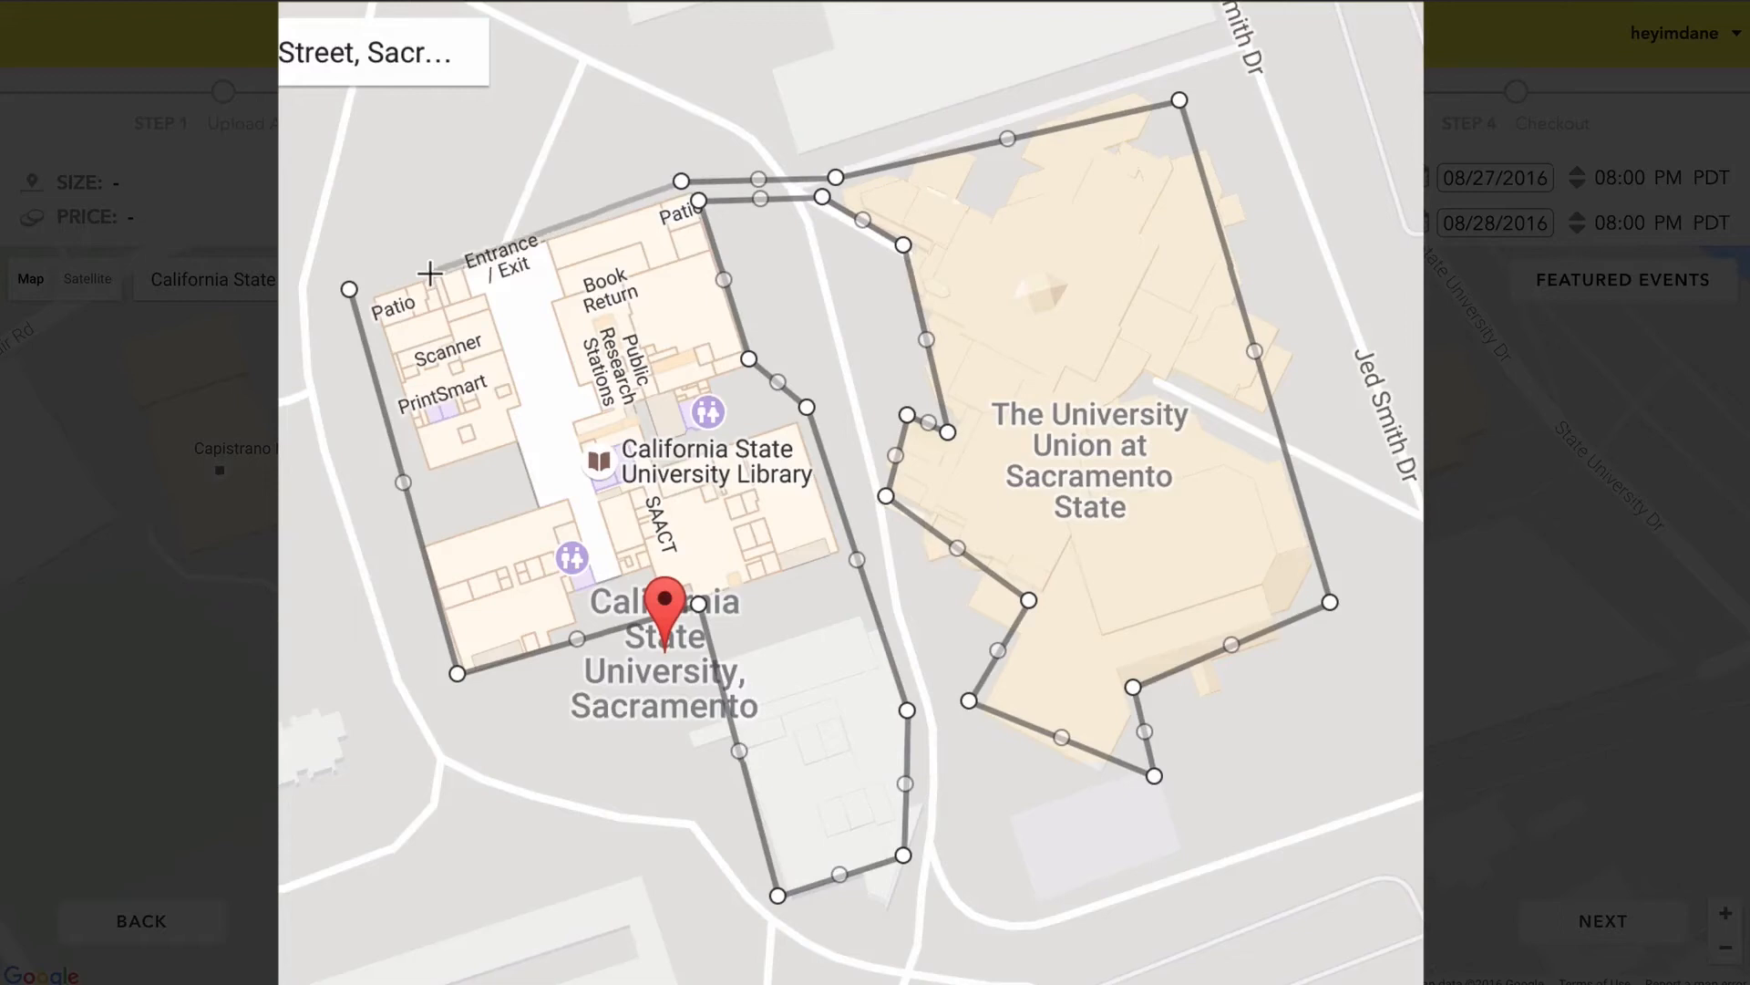
click(348, 290)
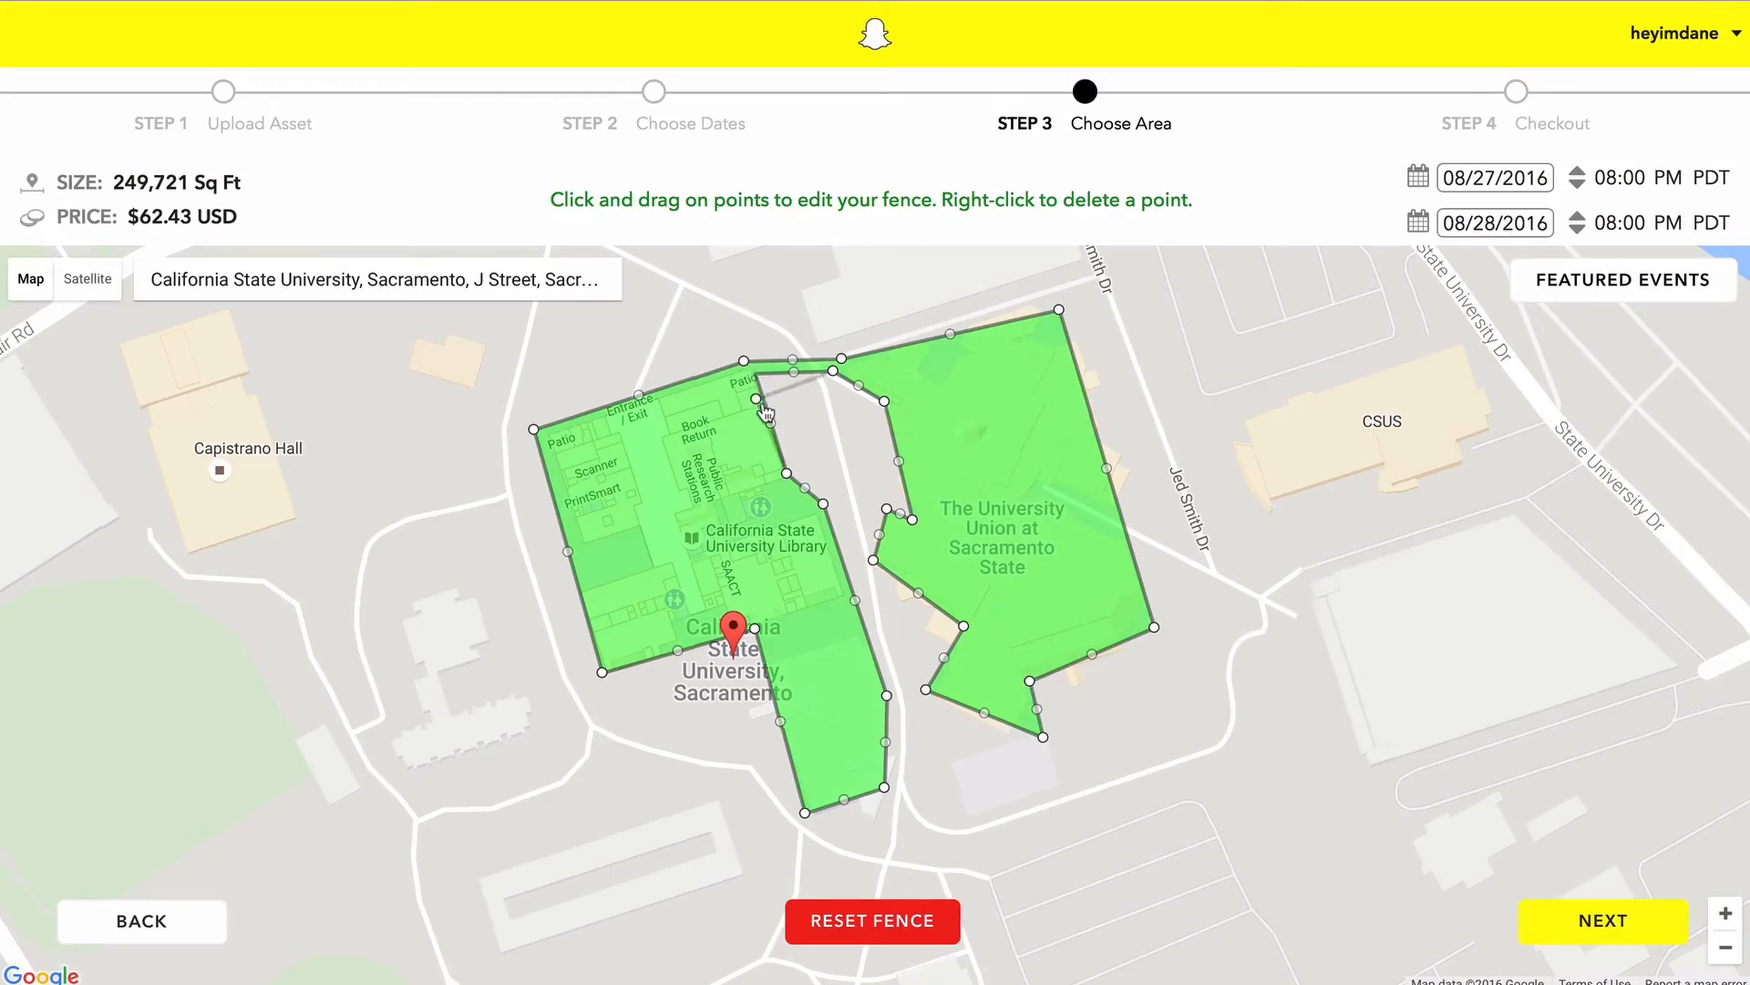
Step: Narrow the fence strip linking the two buildings and simplify the Union's west edge by deleting two points and moving the next one outward
drag(753, 374, 845, 370)
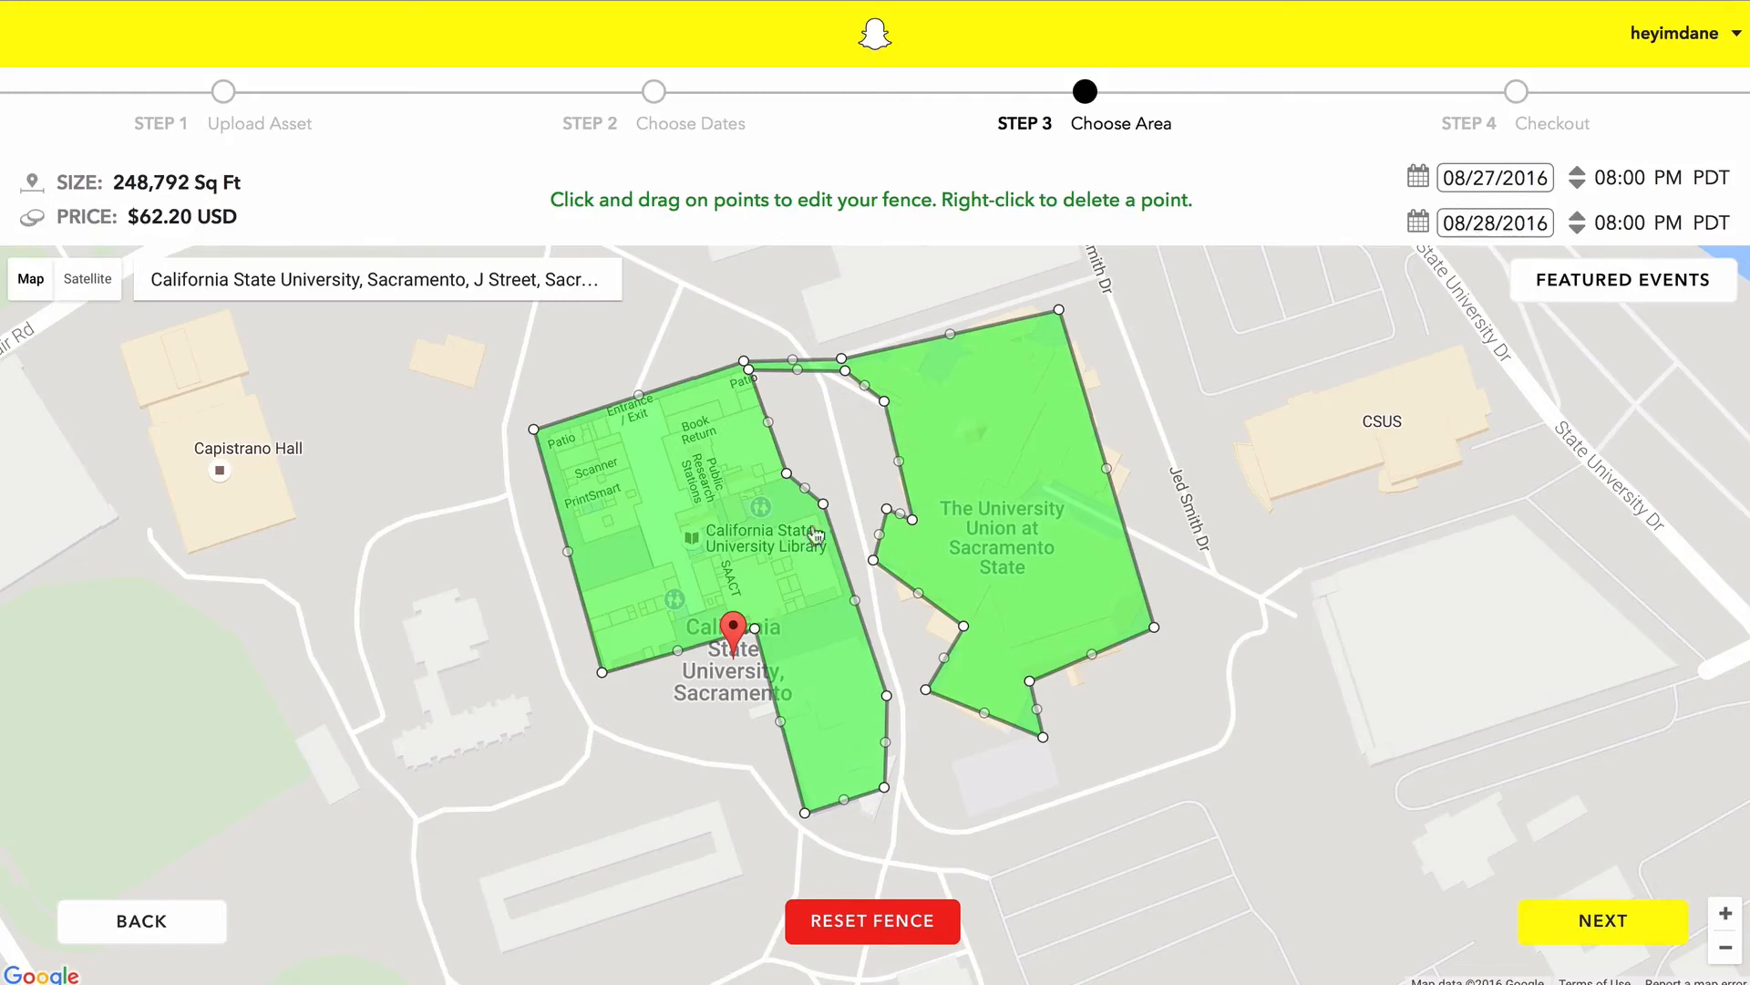
right_click(887, 509)
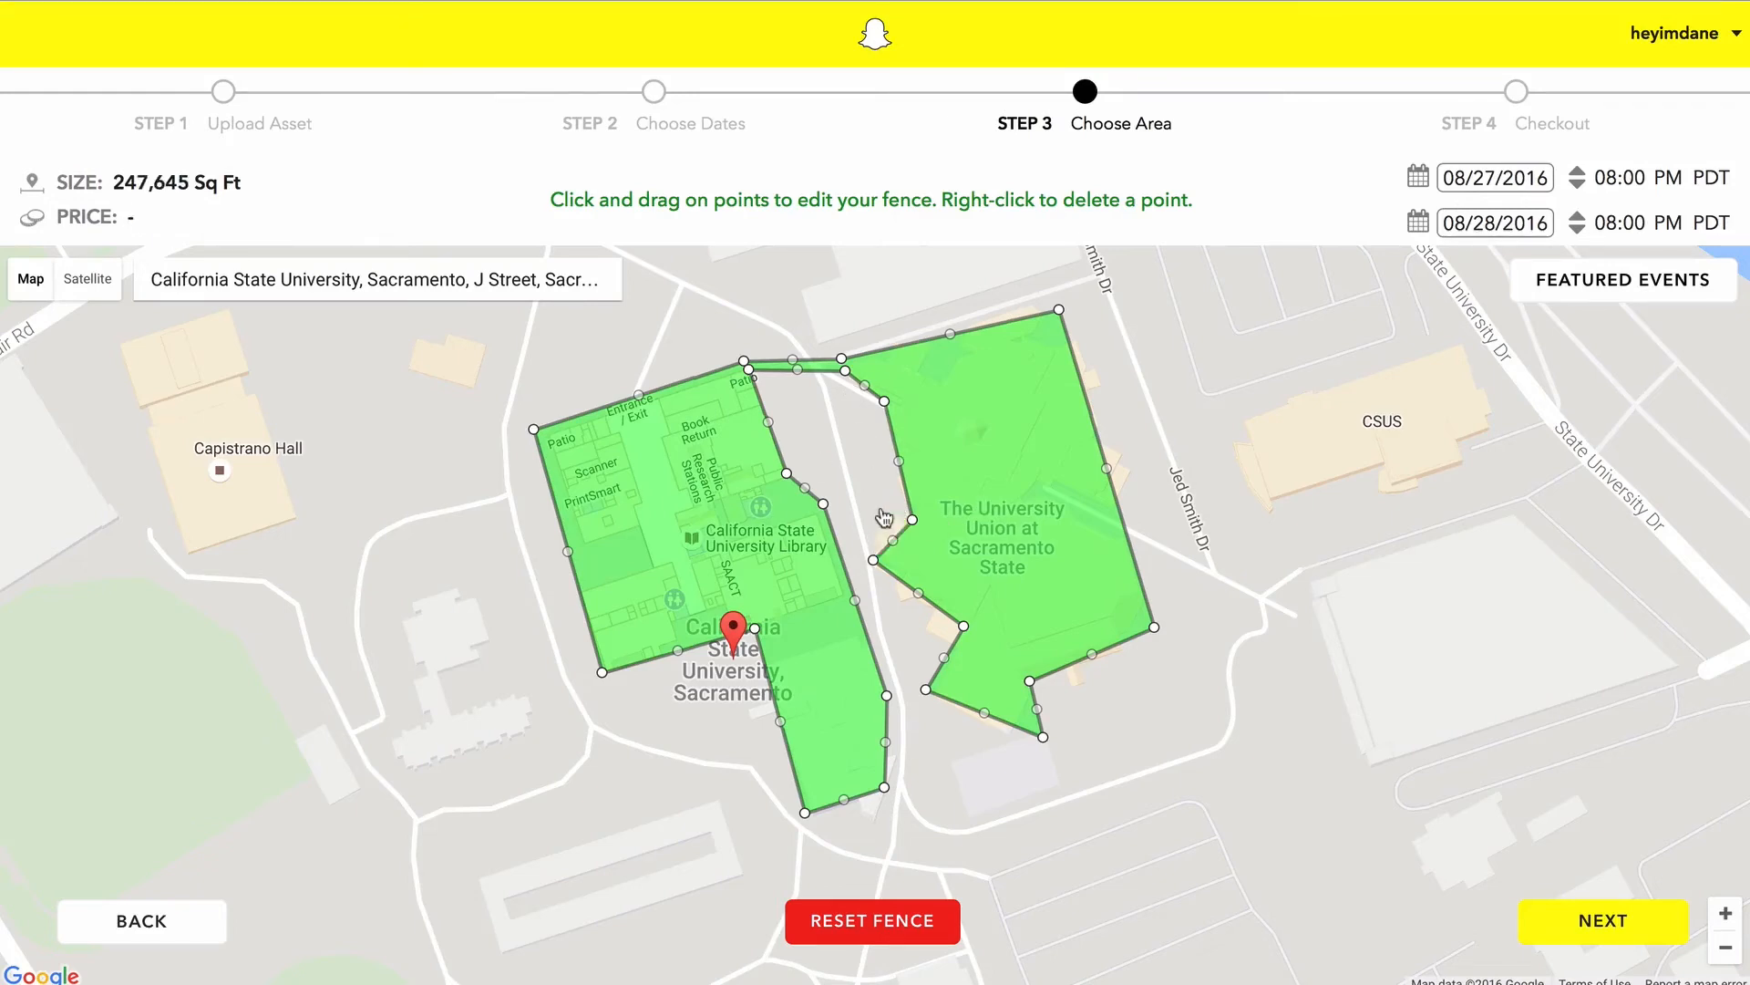
right_click(873, 561)
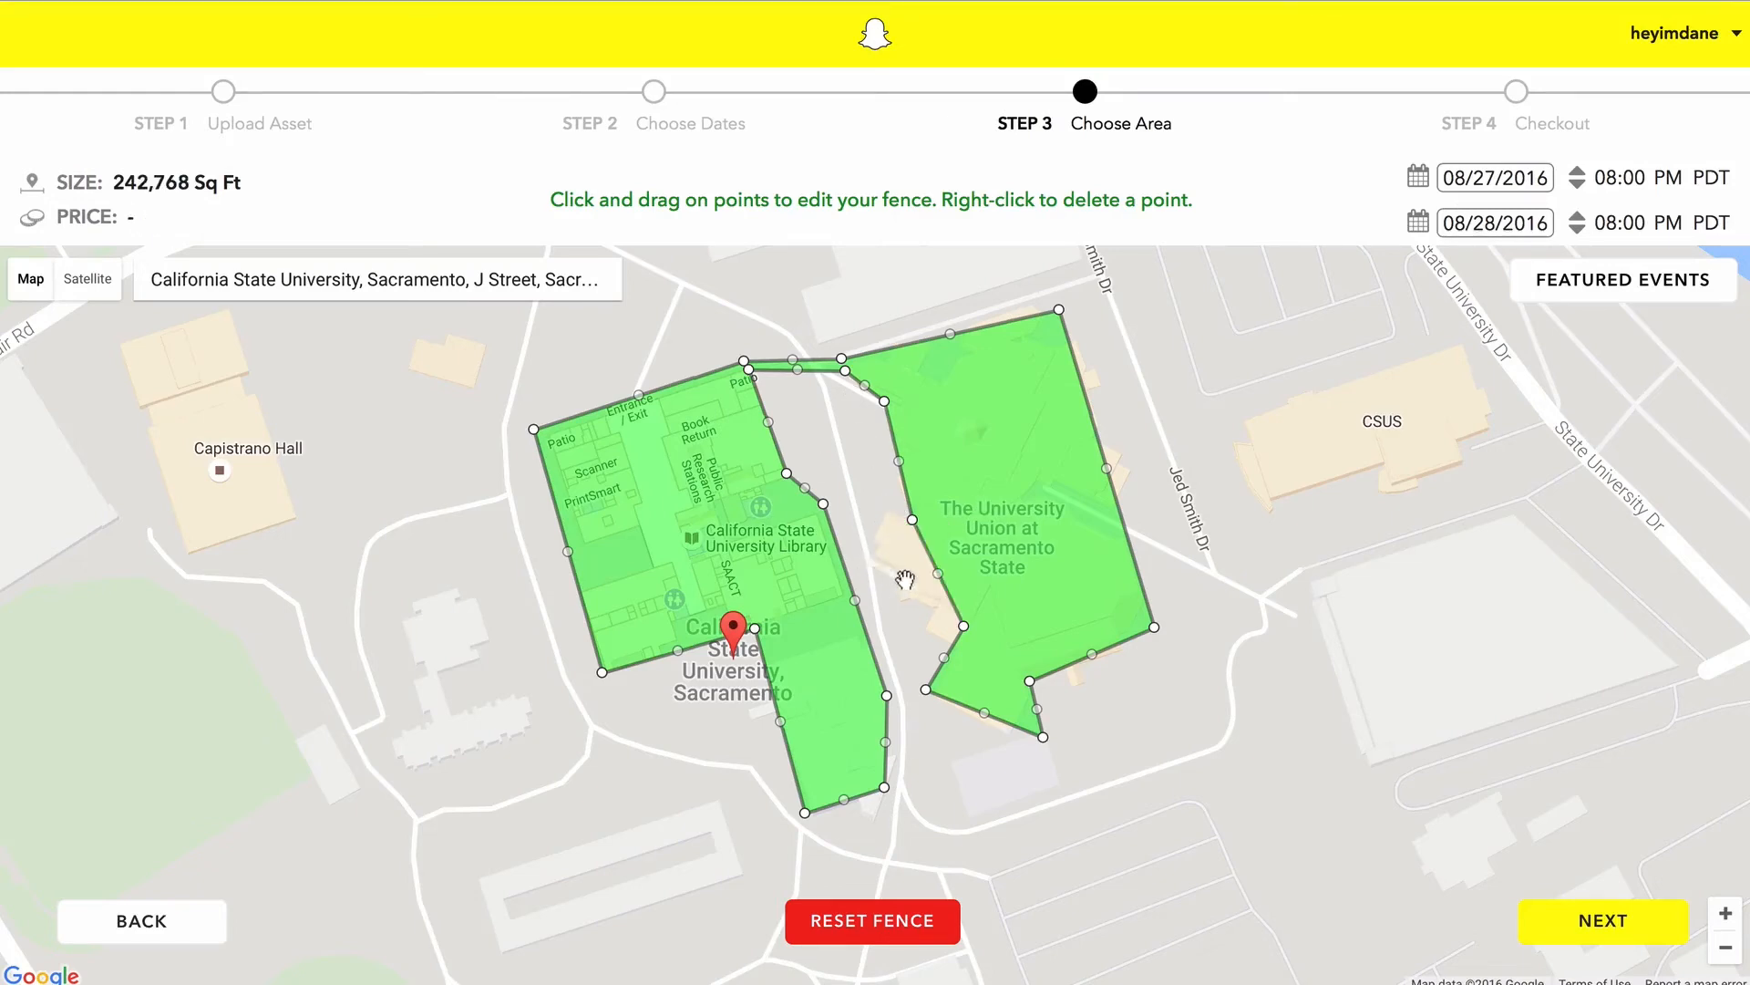
drag(964, 630, 929, 615)
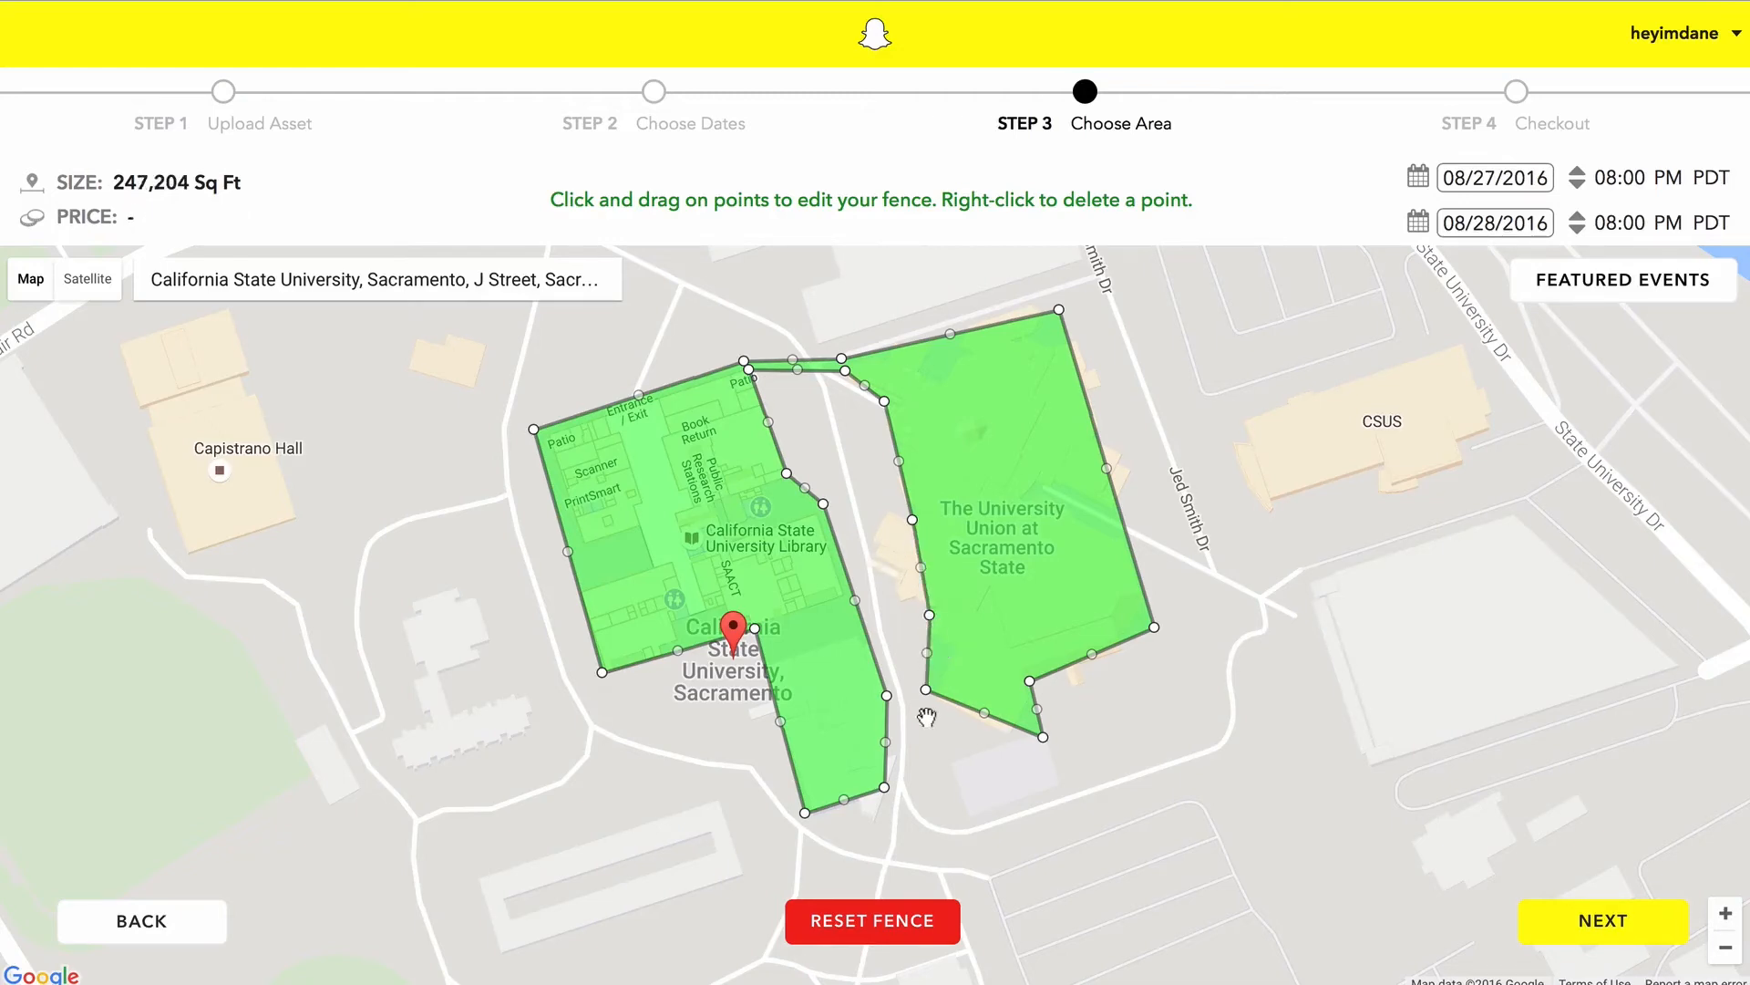
Step: Delete the fence's southernmost Union point, move the neighbouring inner point southwest to replace it, and shift the southeast corner point slightly north
right_click(1043, 736)
drag(1031, 682, 1008, 743)
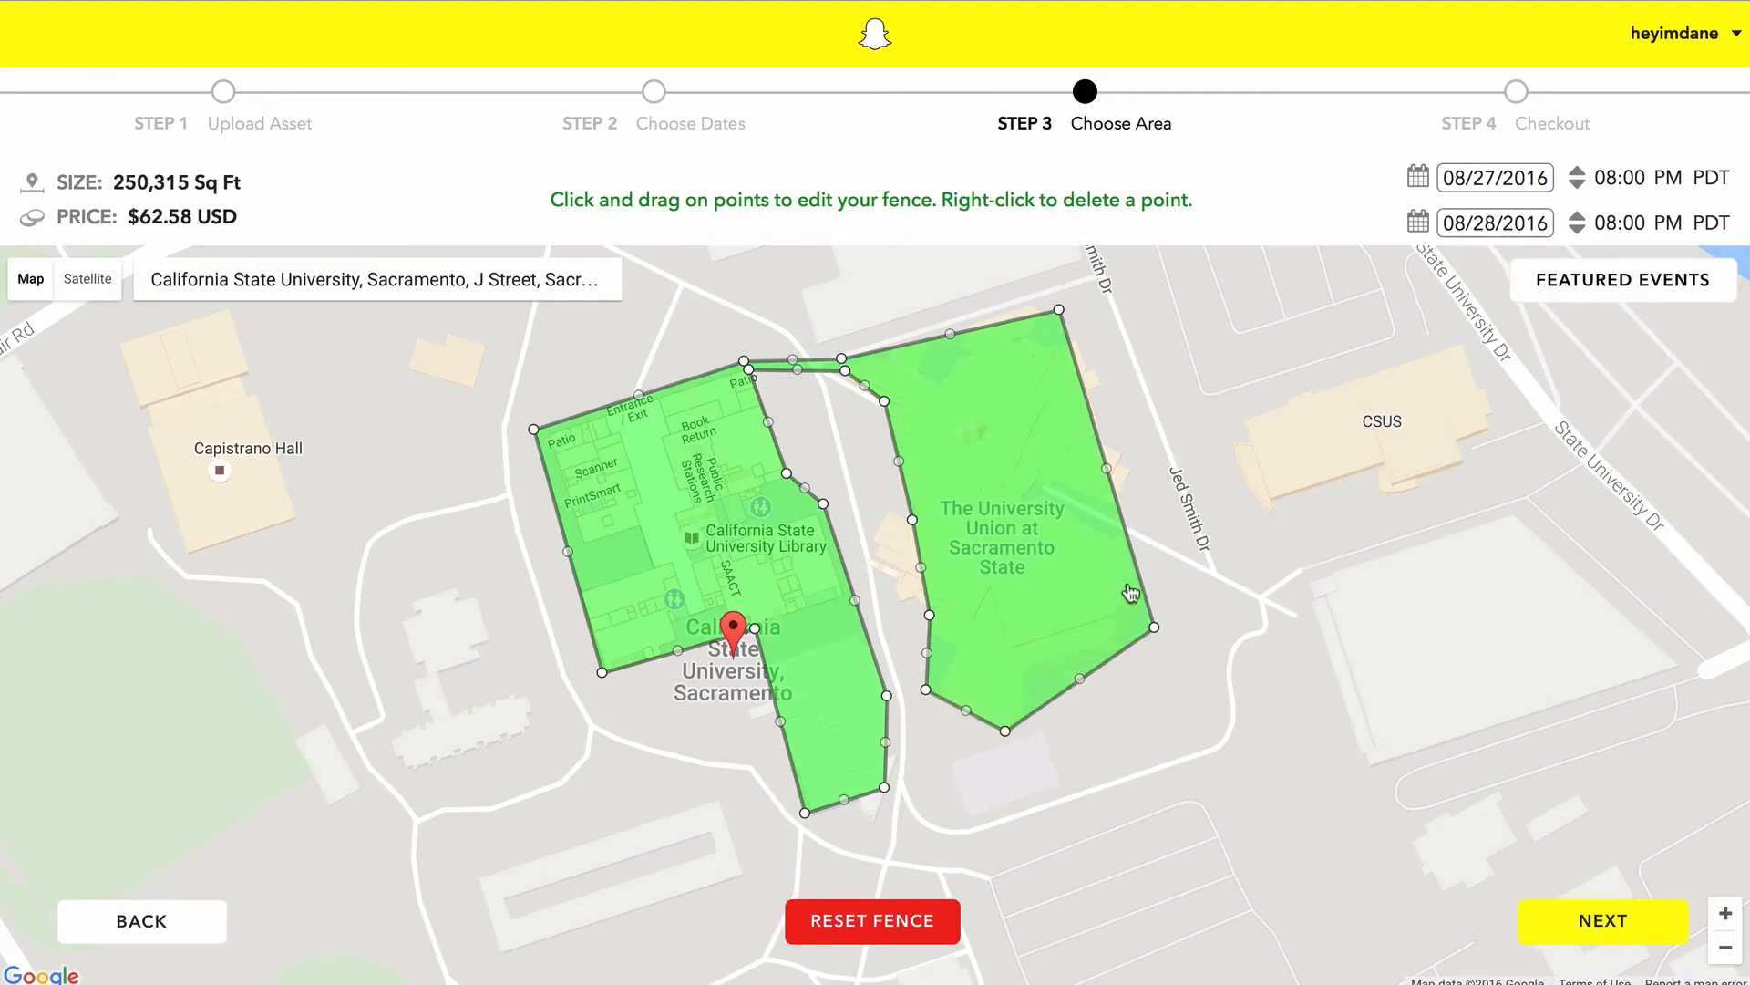
drag(1155, 628, 1157, 608)
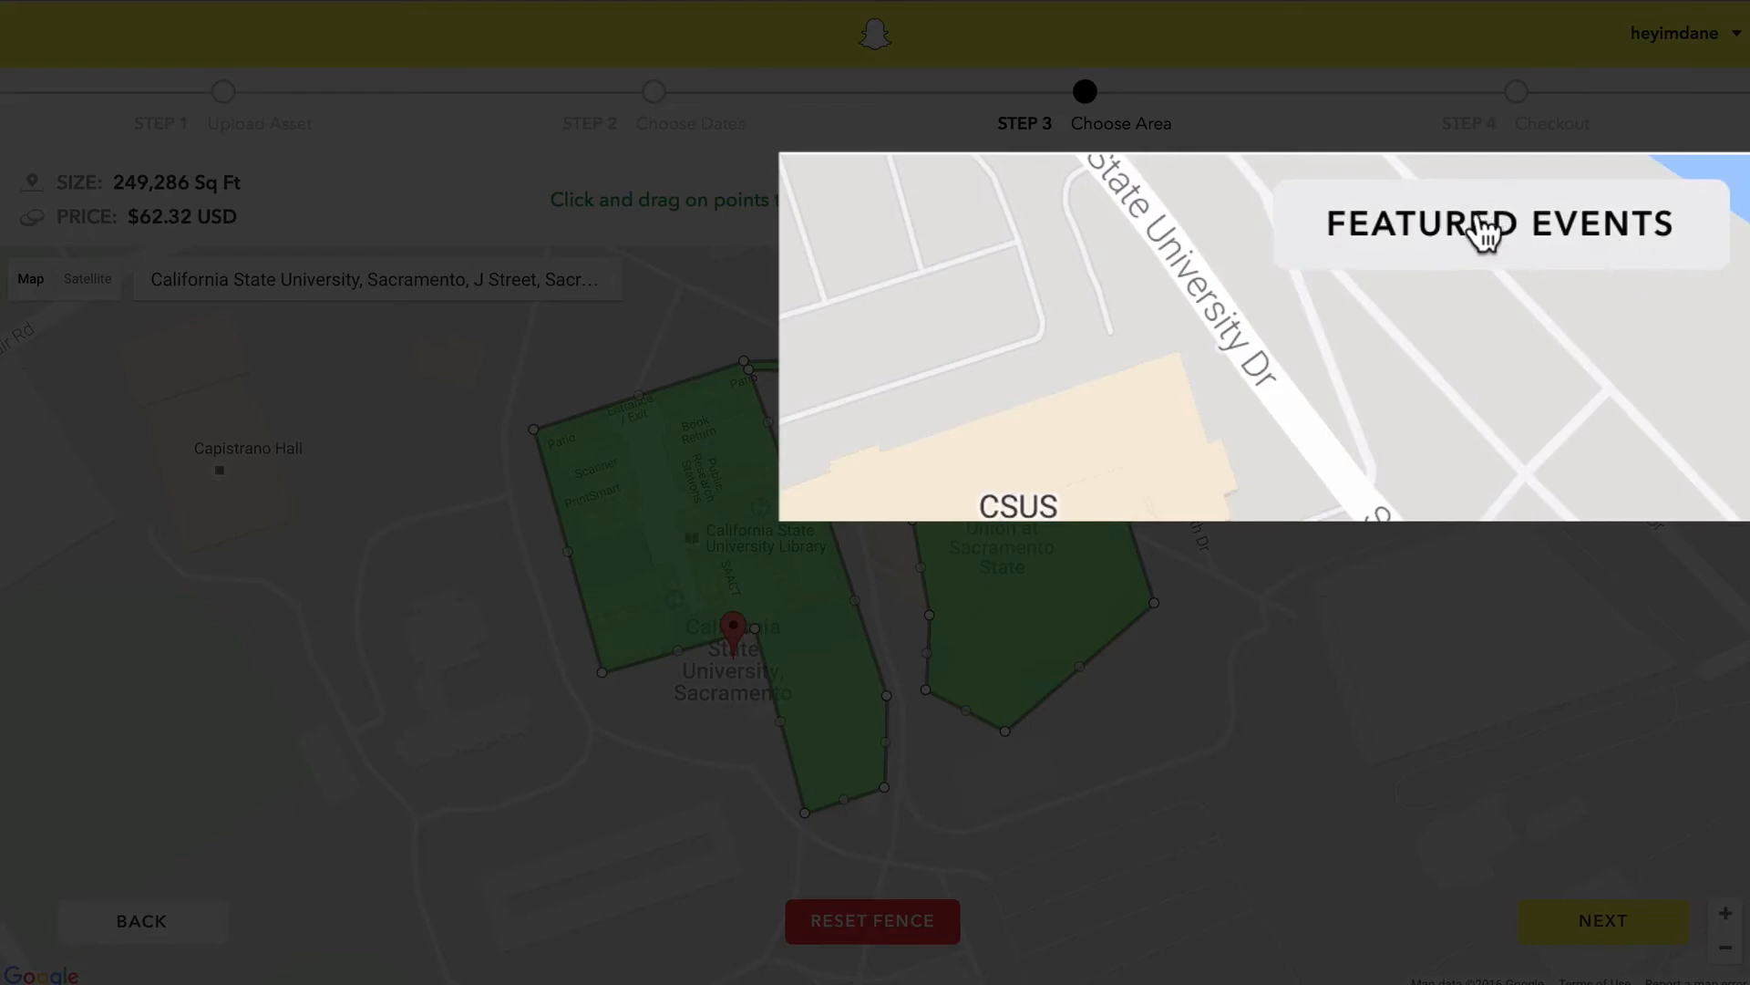
Step: Check the featured events for the fenced area and their category filter, and close the events list
click(1484, 232)
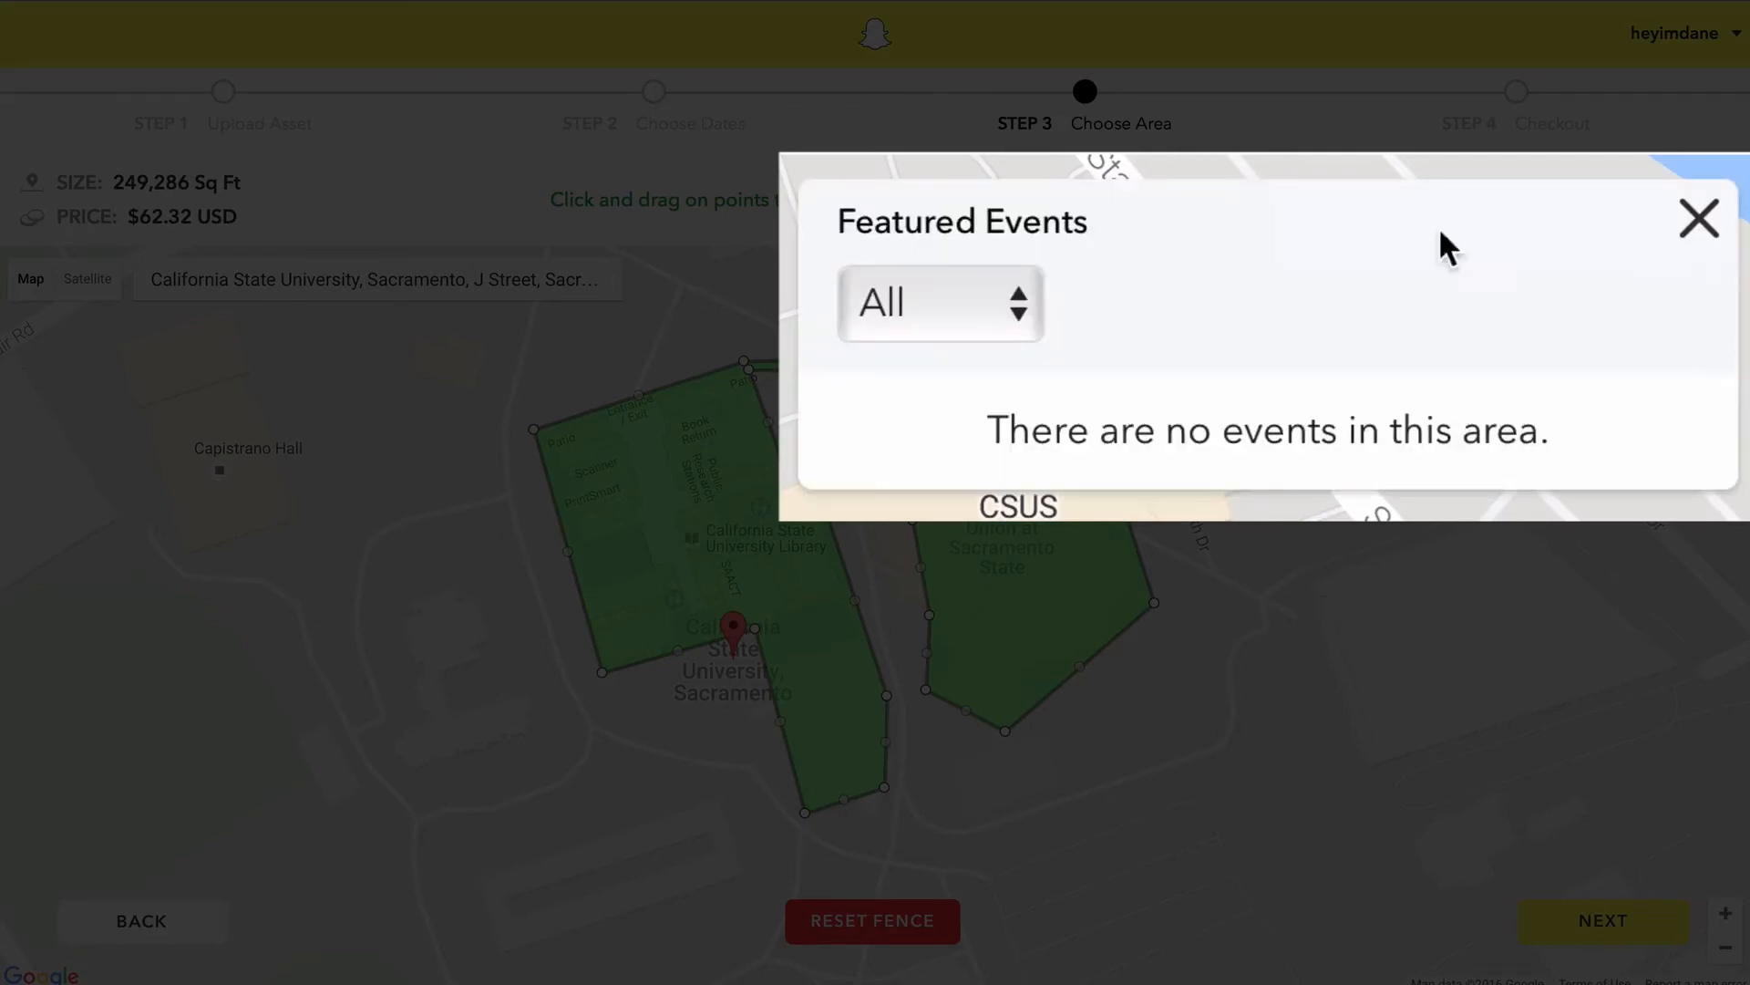
click(997, 313)
click(1484, 328)
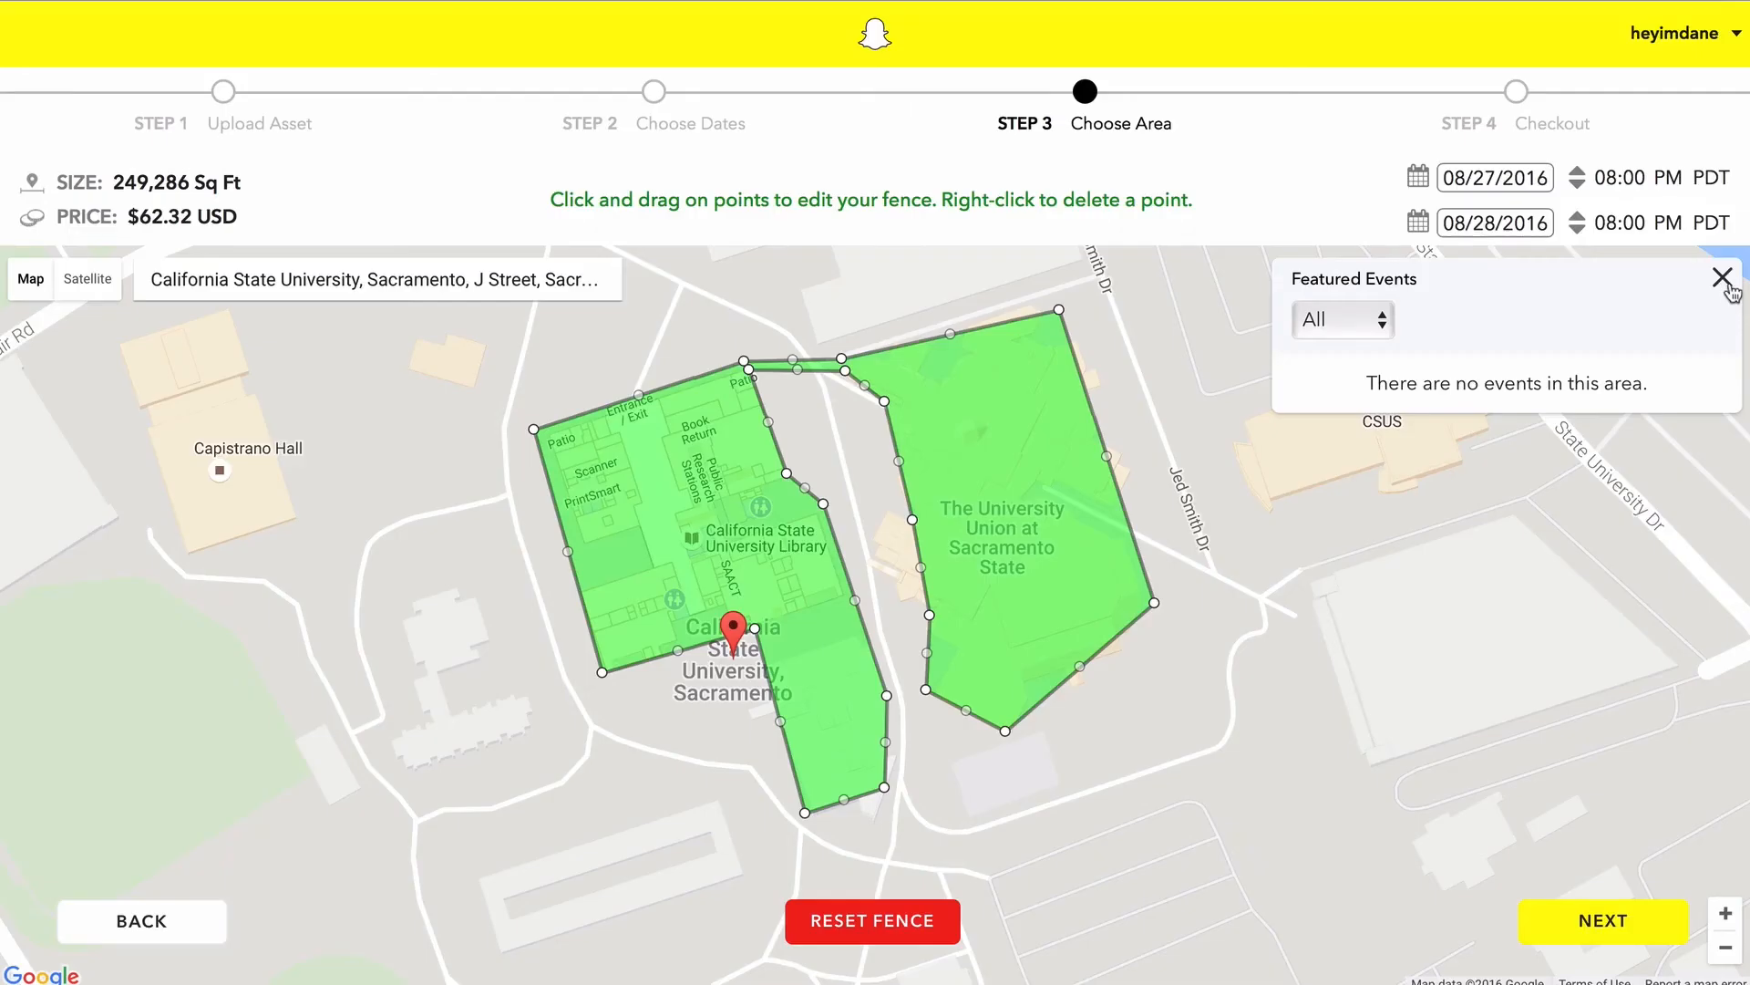
click(1723, 278)
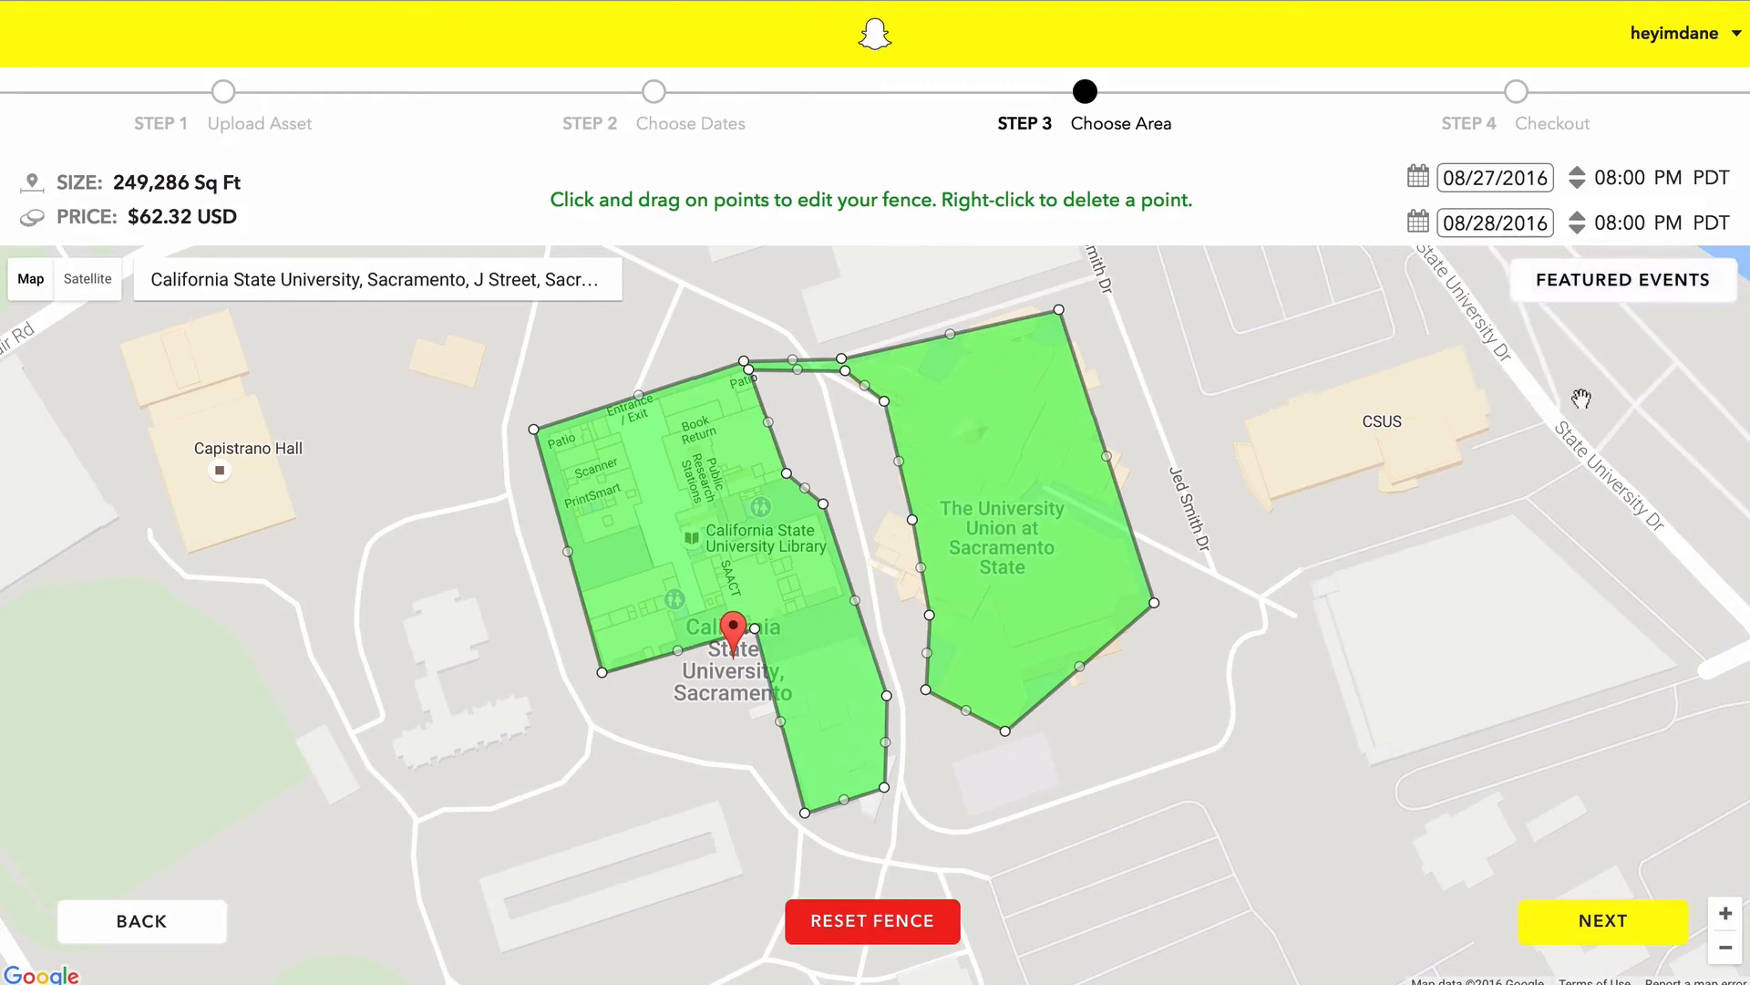
Step: Proceed to checkout and complete the geofilter details with the name Midterms and the filter type Business
click(1583, 924)
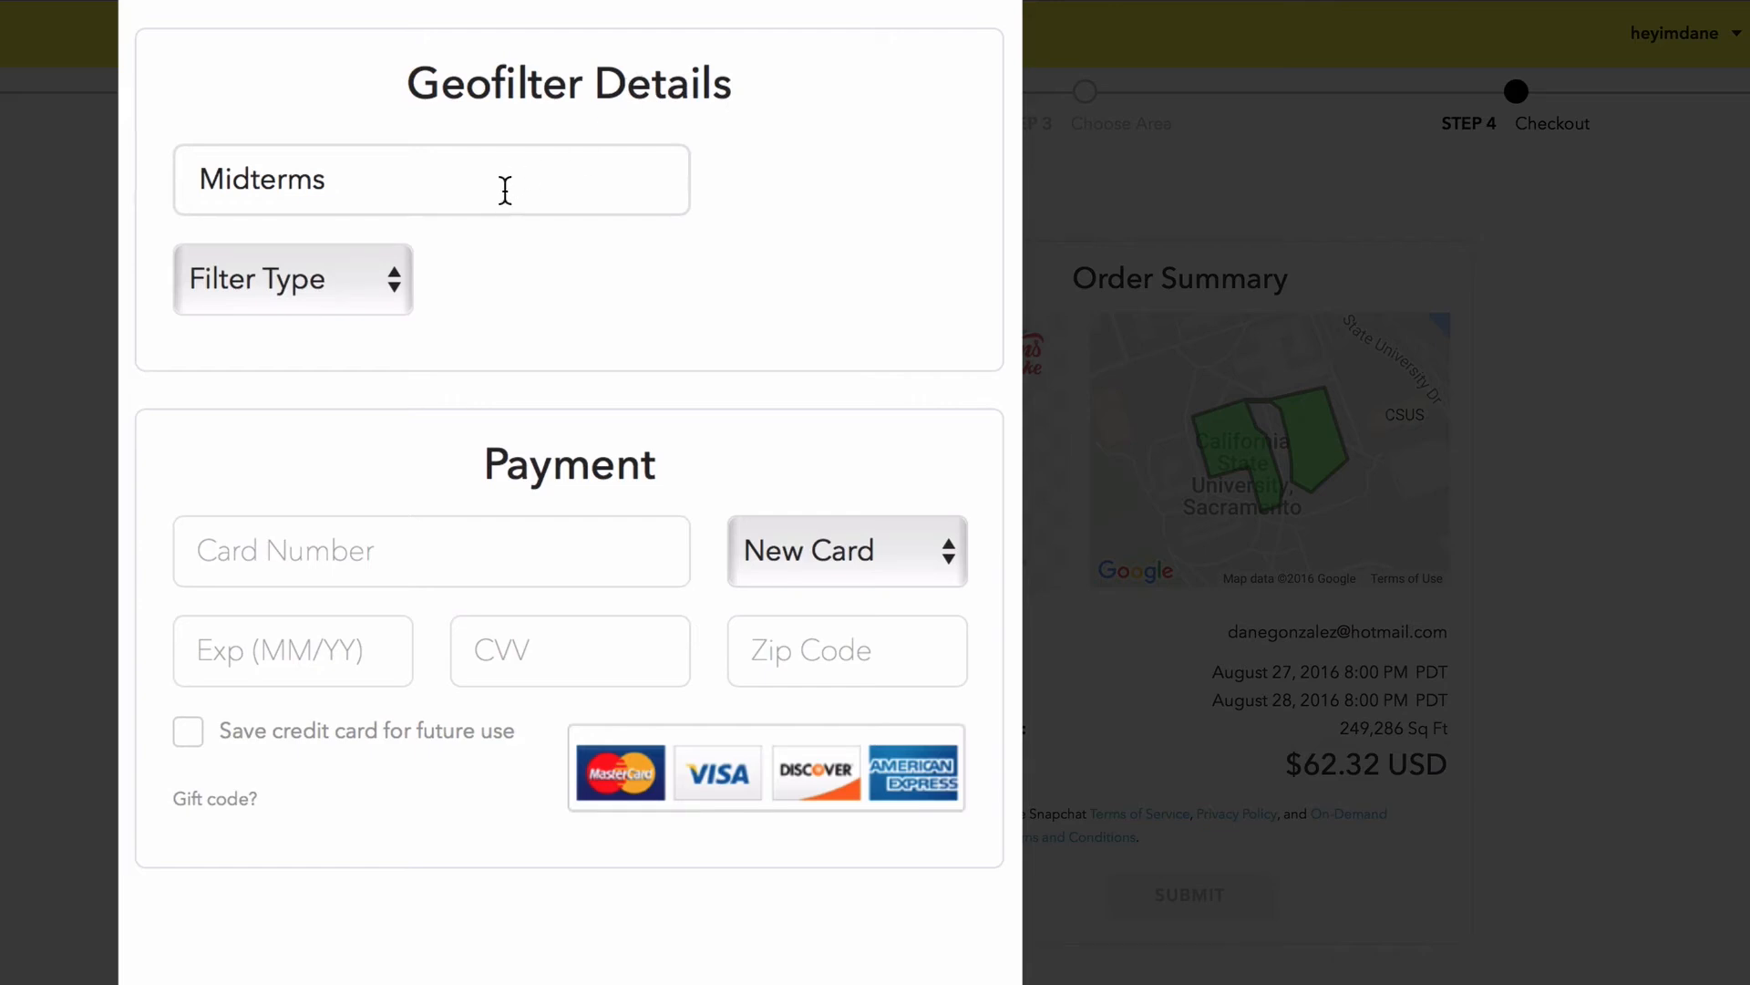
click(372, 278)
click(335, 311)
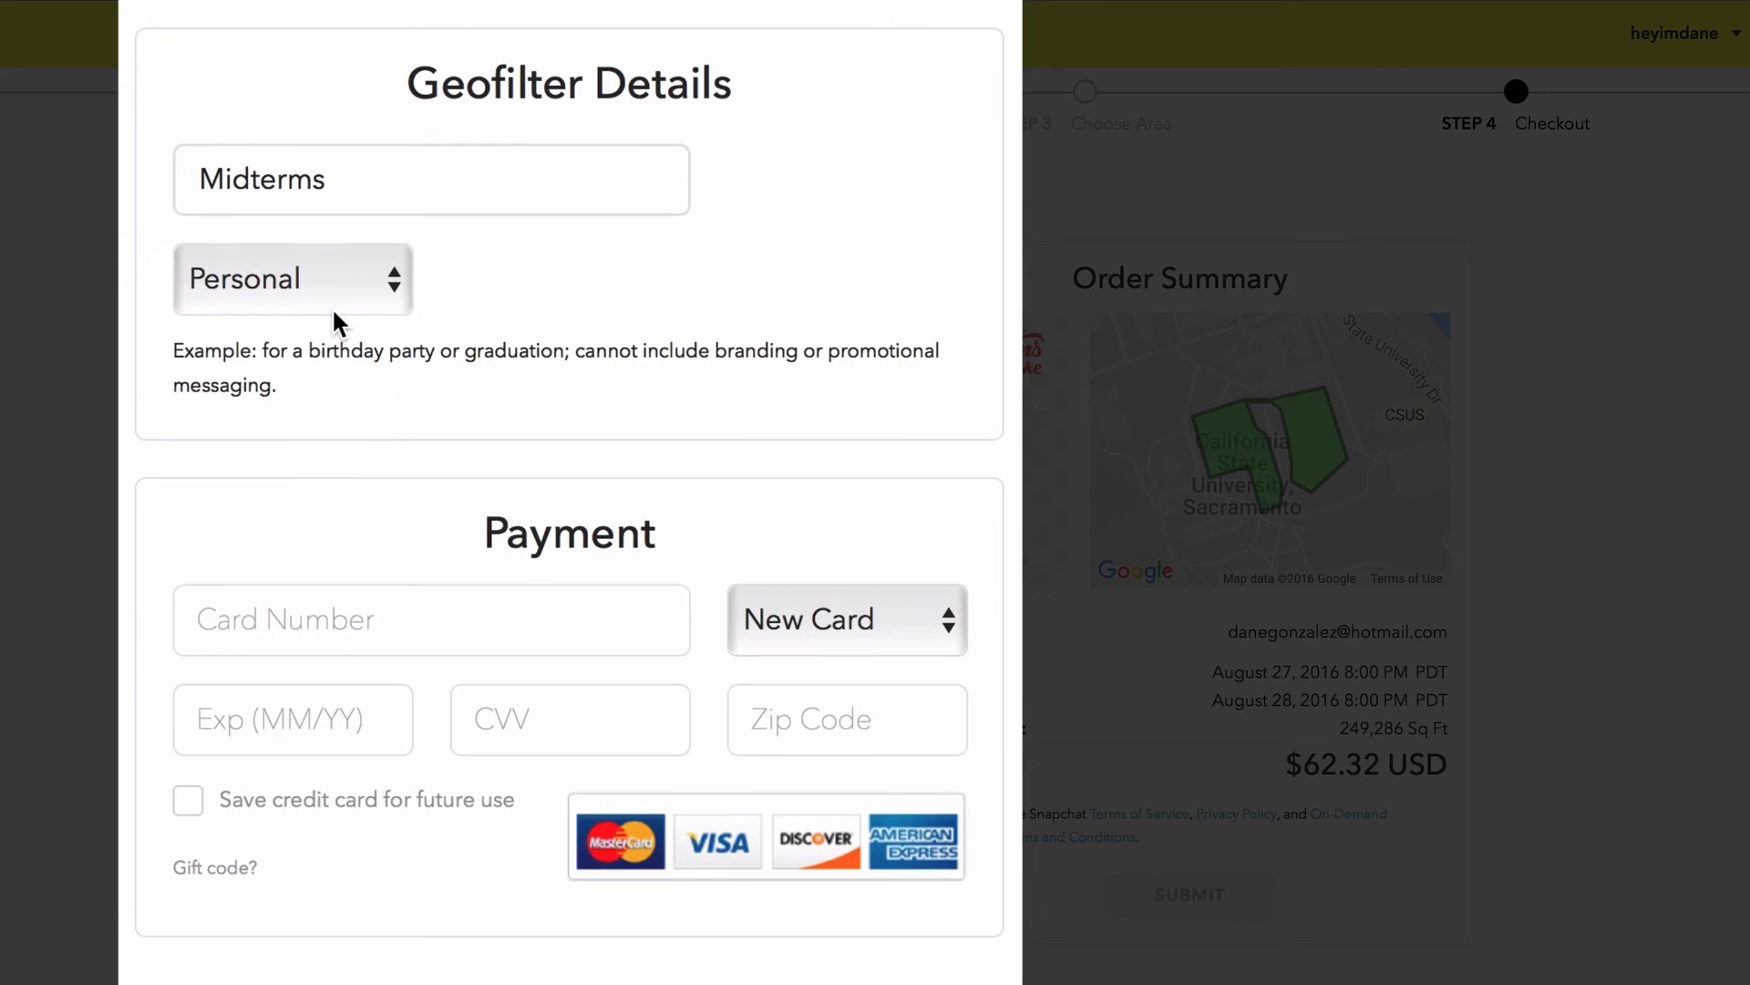
click(338, 277)
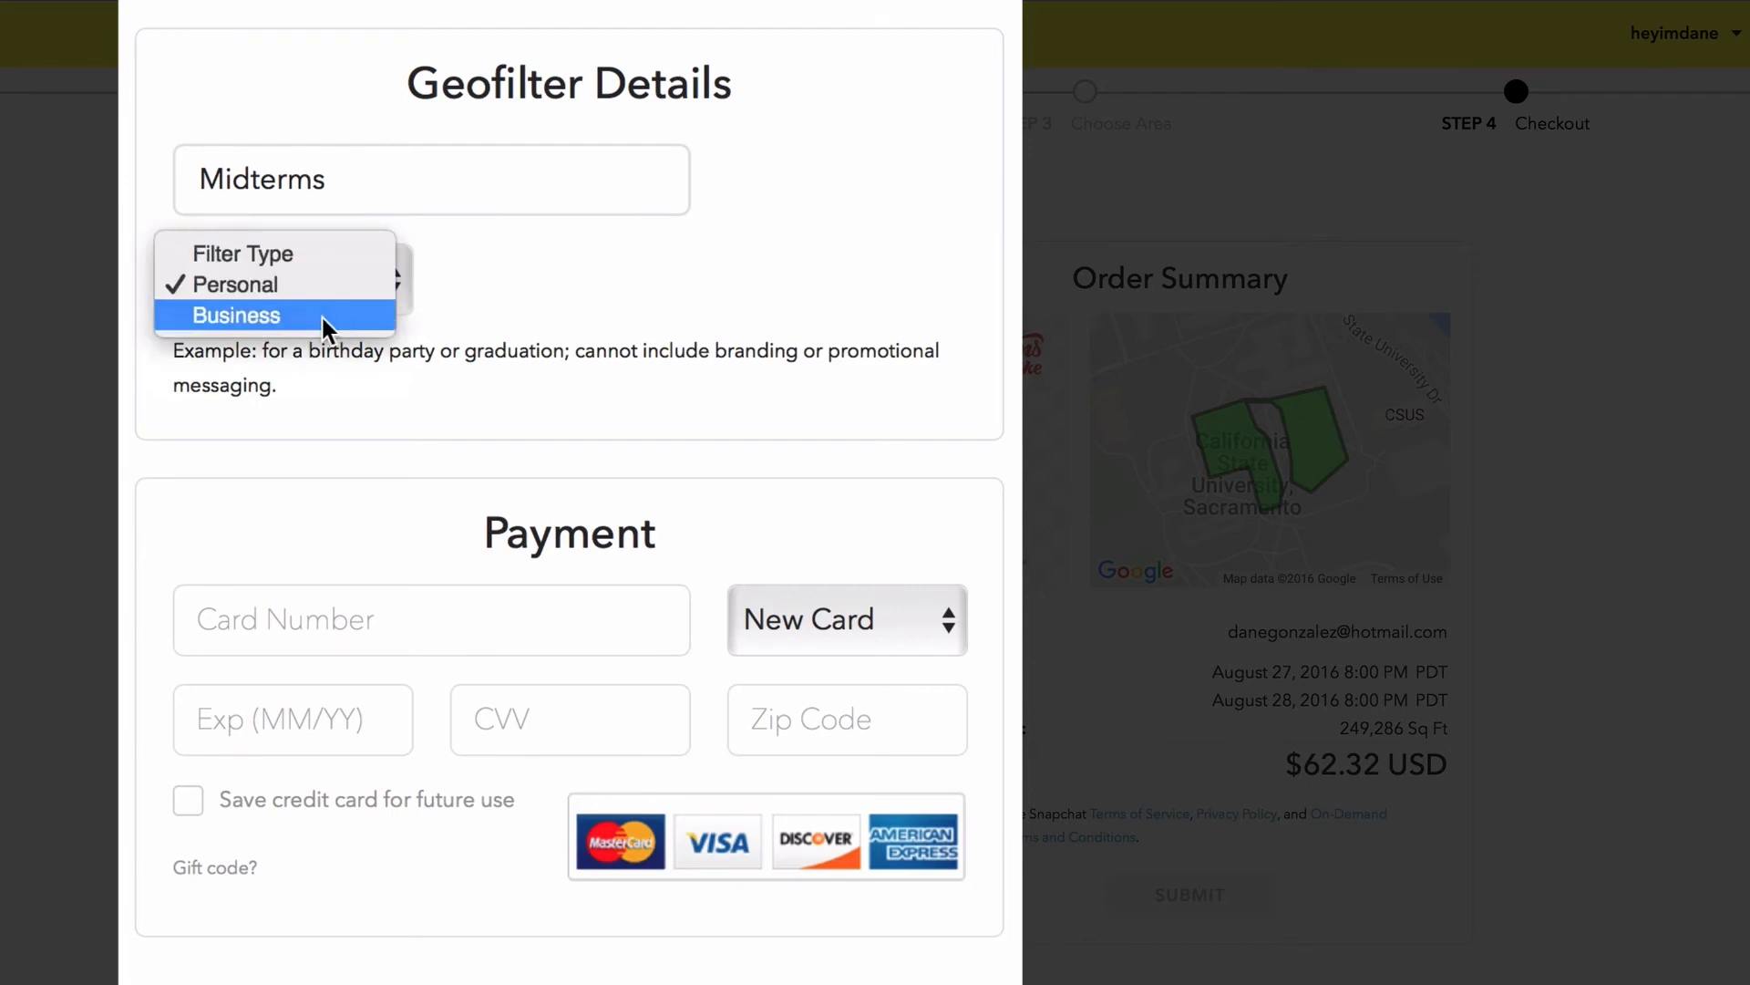
click(321, 314)
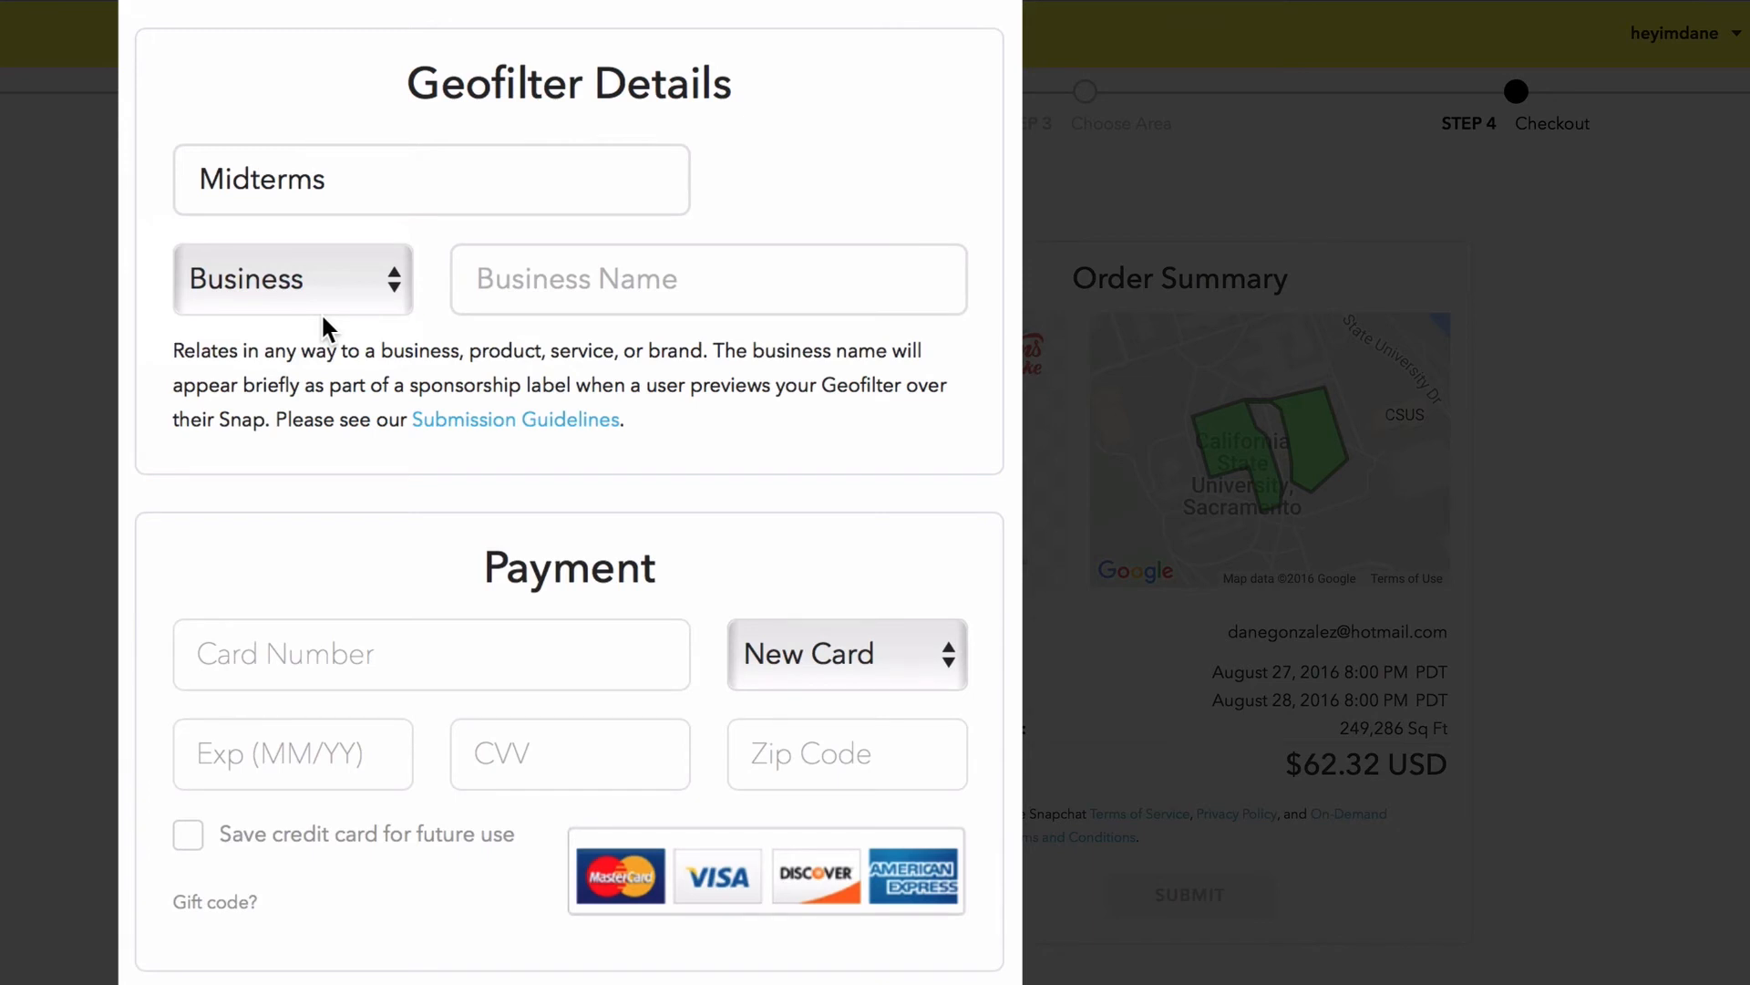
Step: Enter "Business Name" as the geofilter's business name
click(489, 276)
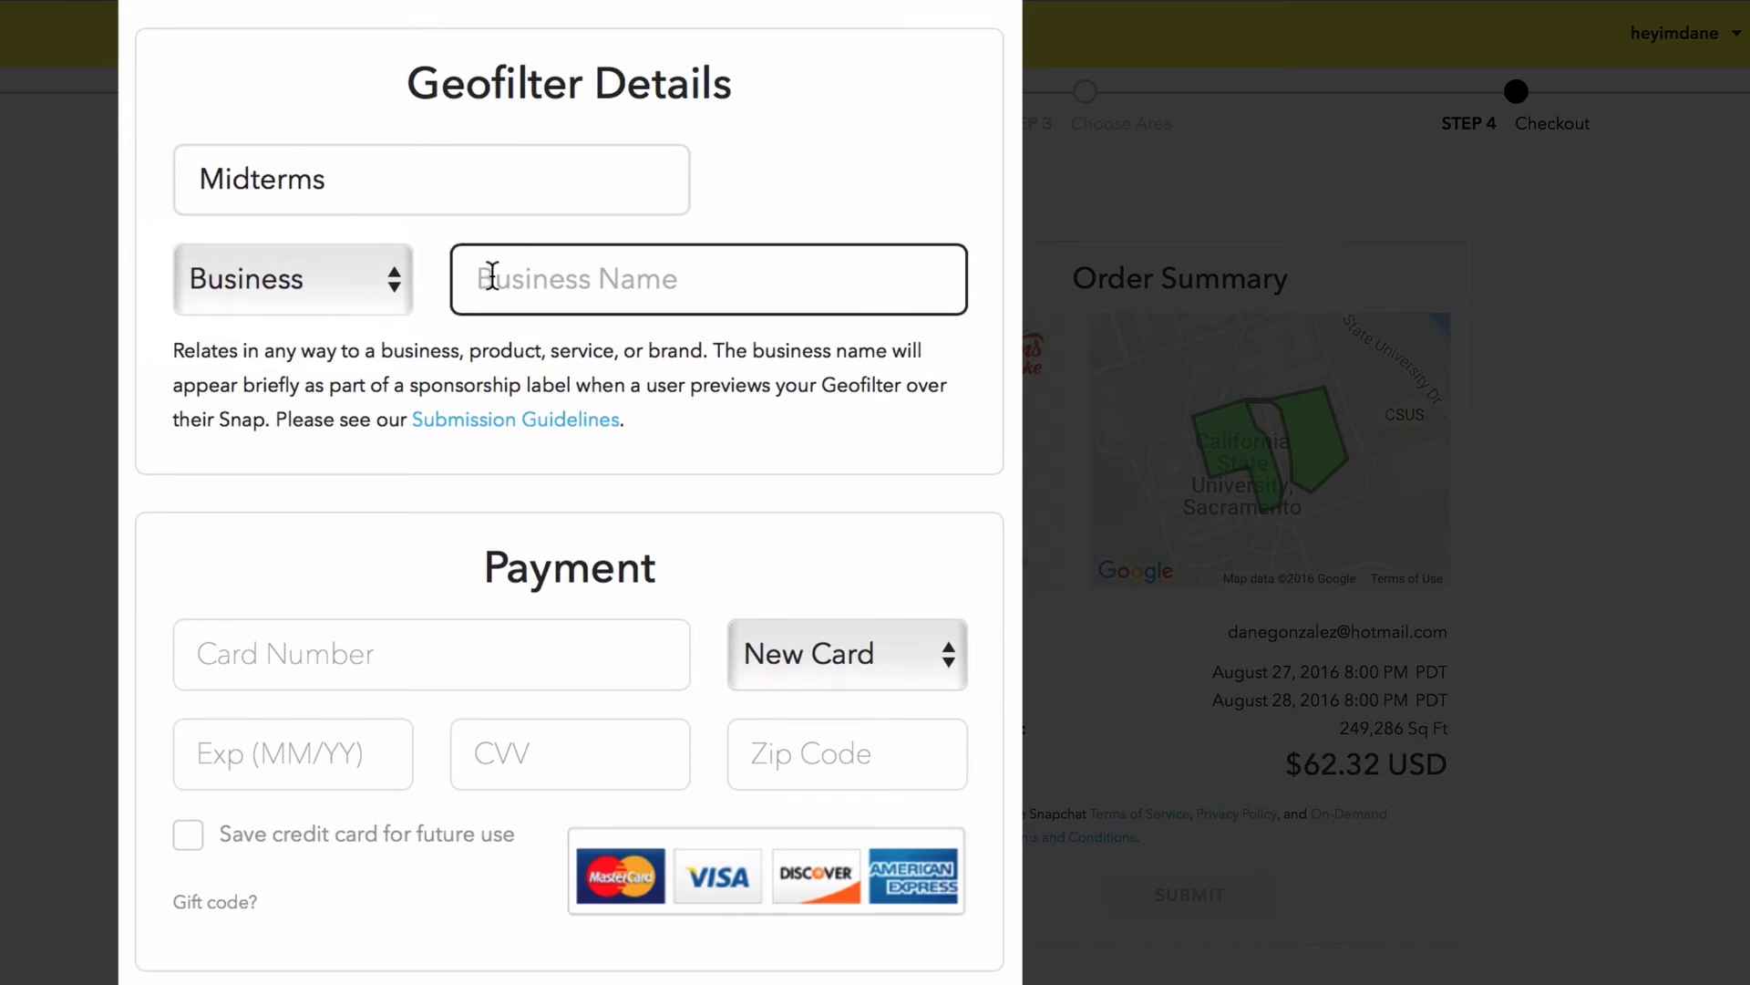
text(Bu)
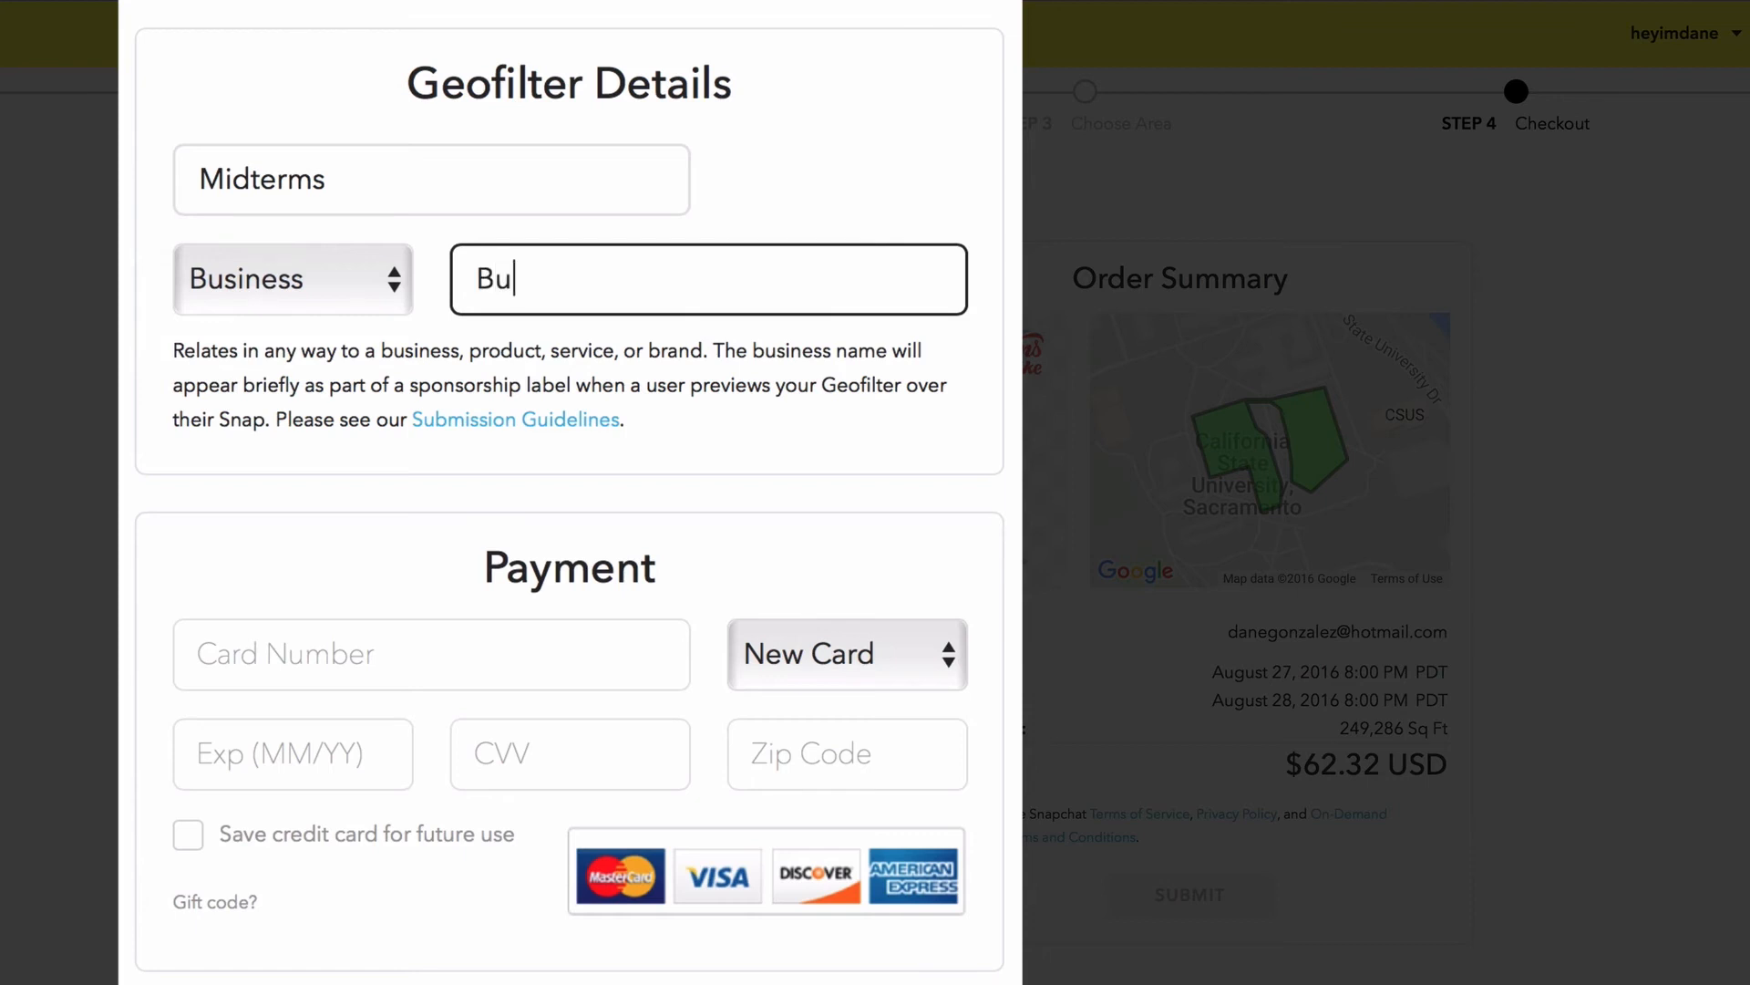
text(siness Name)
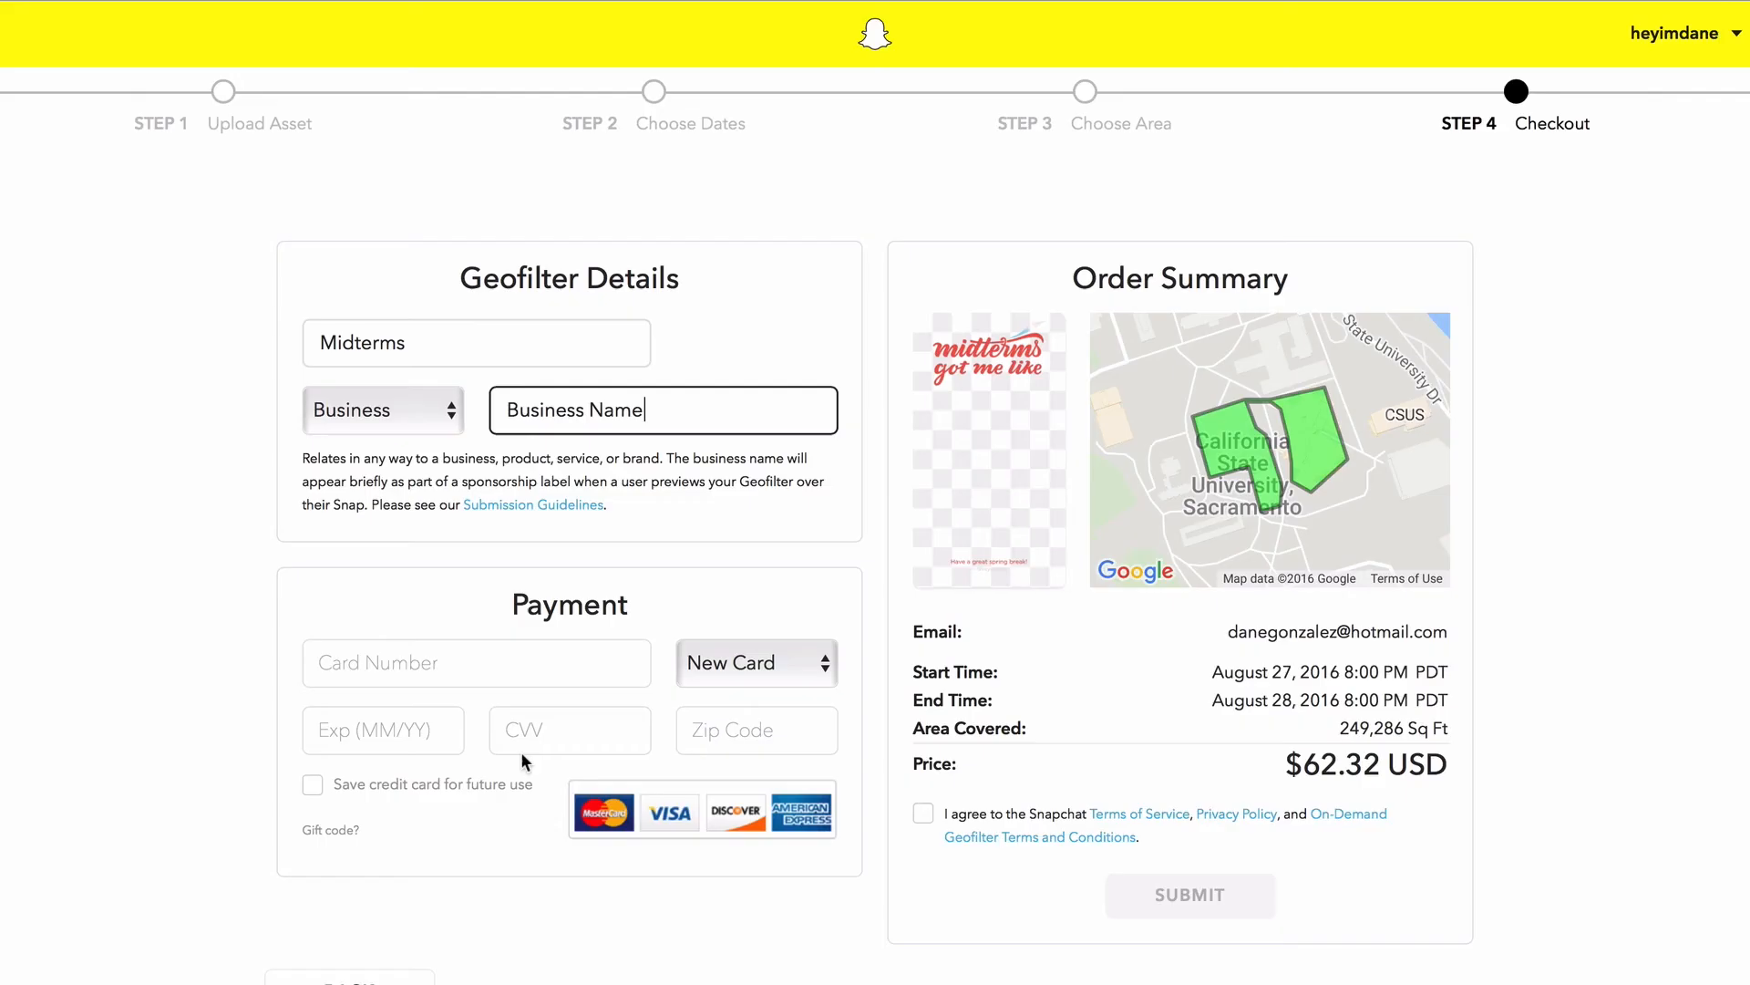
Step: Agree to the Snapchat Terms of Service, Privacy Policy and On-Demand Geofilter Terms and Conditions
click(909, 806)
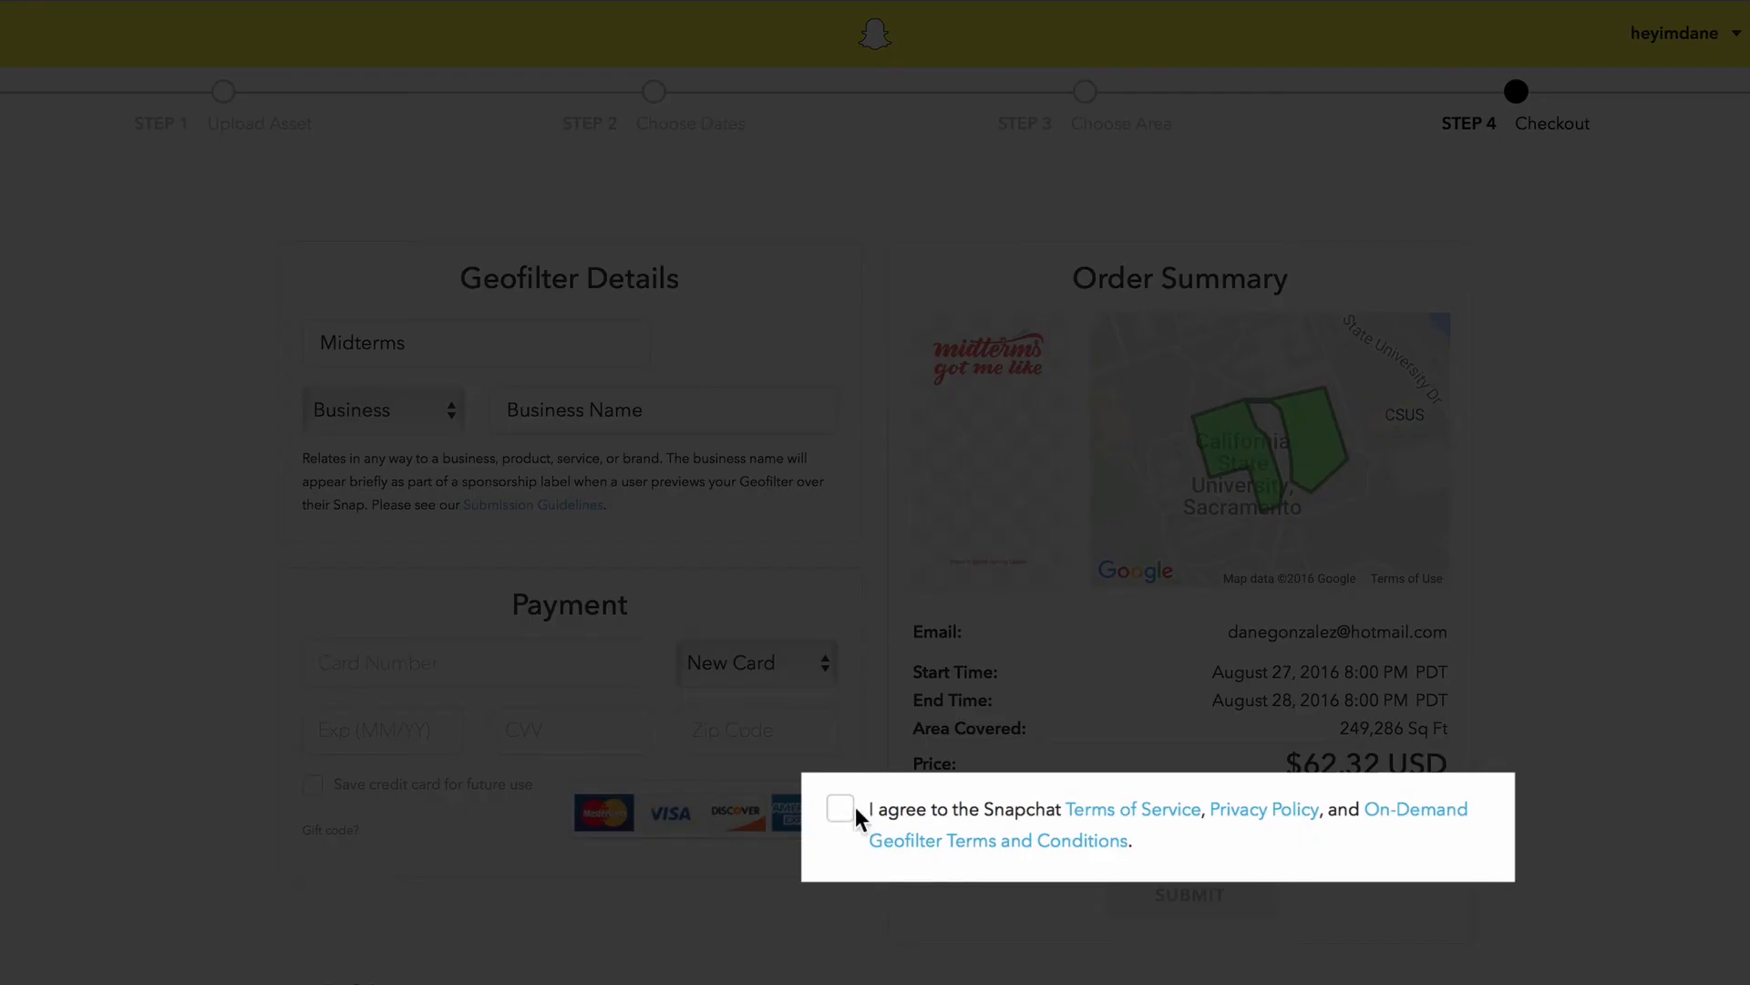
click(921, 814)
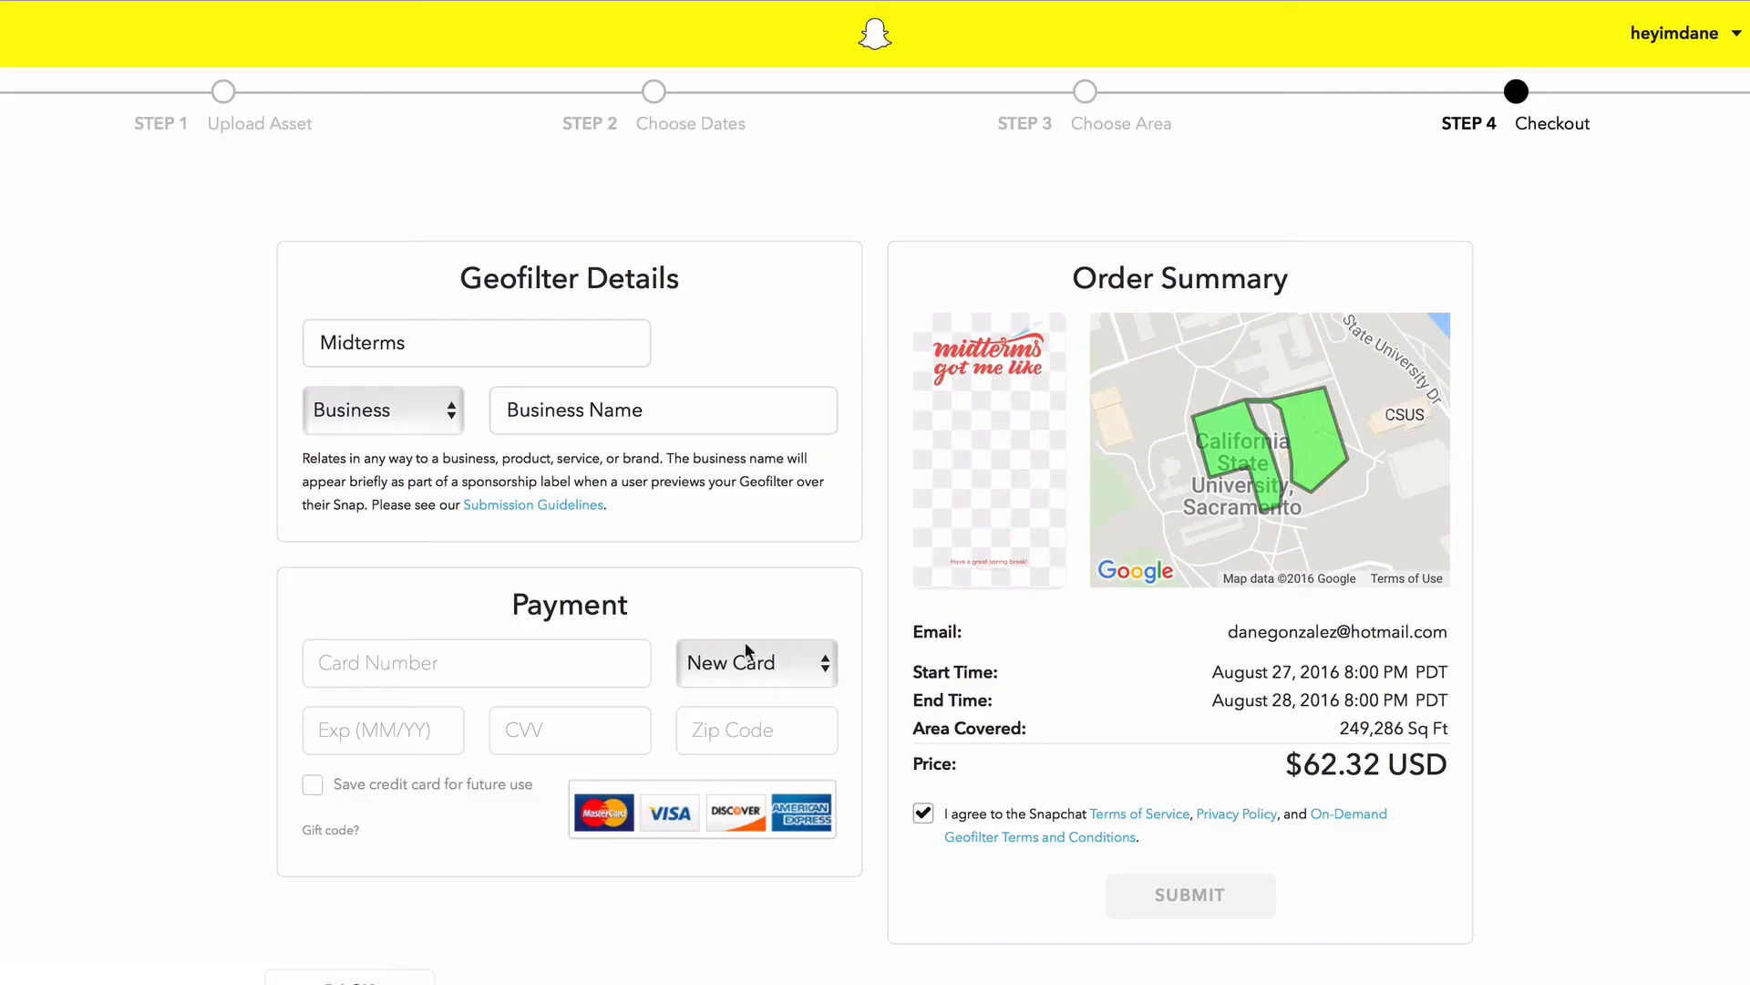
click(745, 648)
click(1320, 882)
scroll(1203, 741, down, 3)
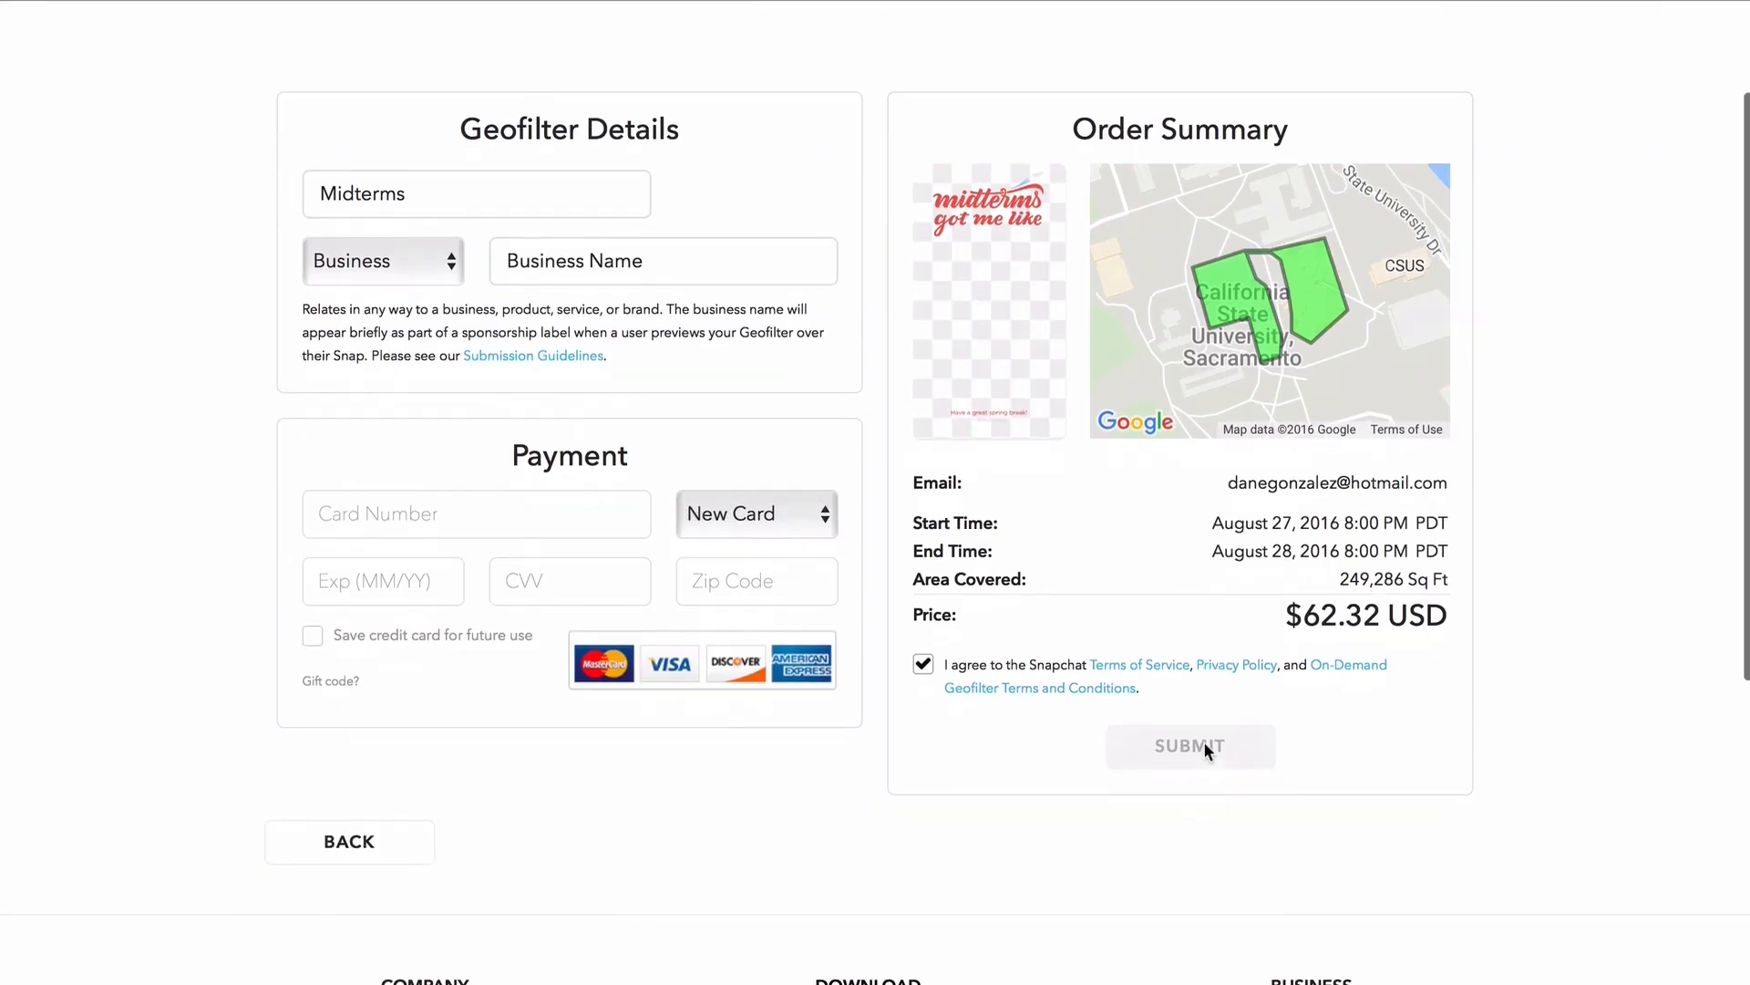
scroll(1495, 210, up, 3)
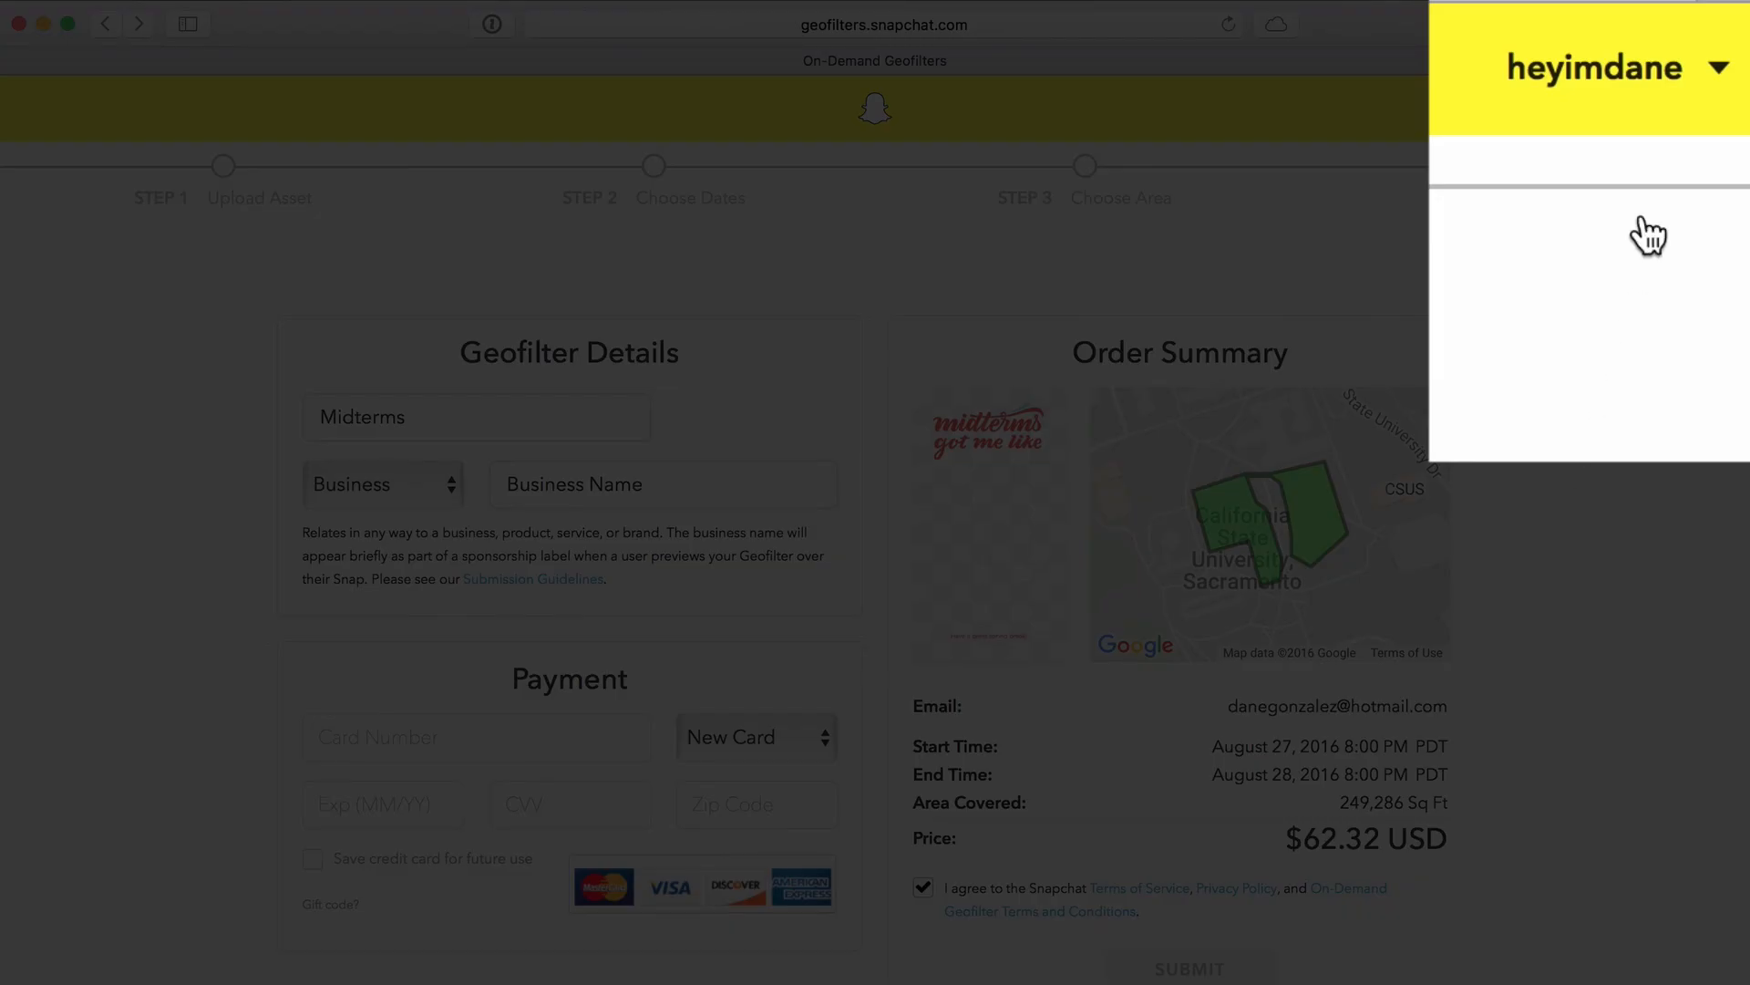
Step: Go to My Geofilters and open the Sac State Midterms geofilter from the submitted filters
click(1668, 95)
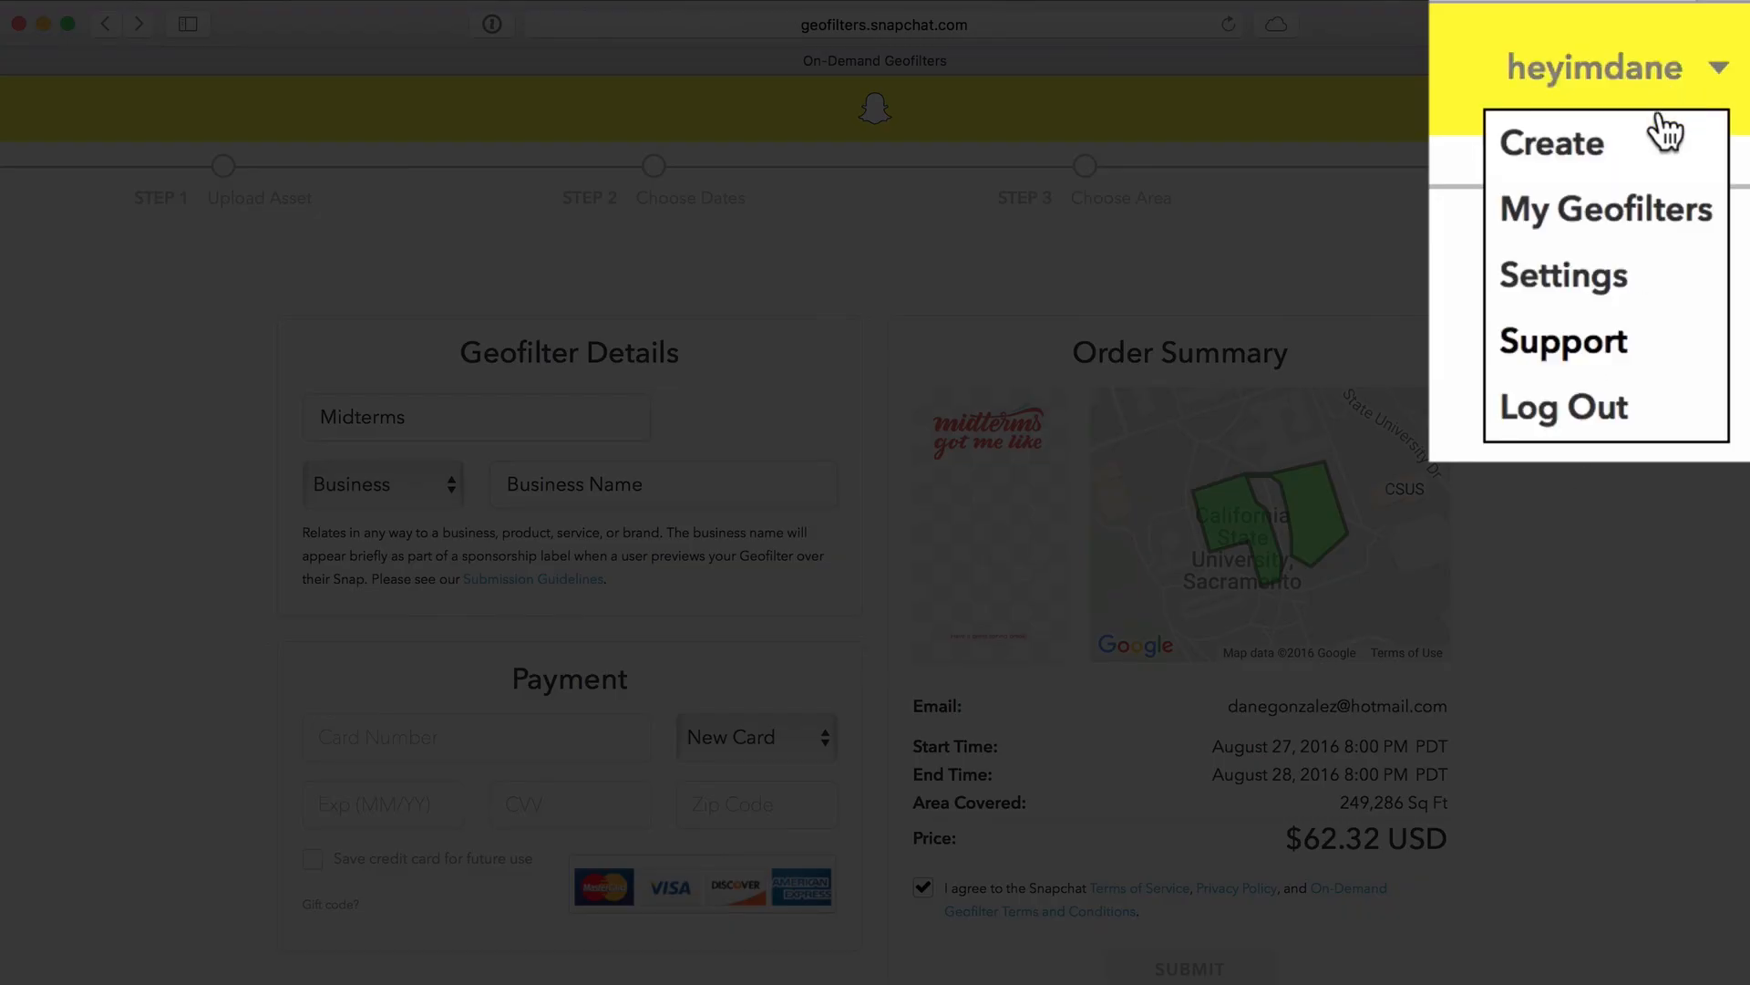
click(1610, 219)
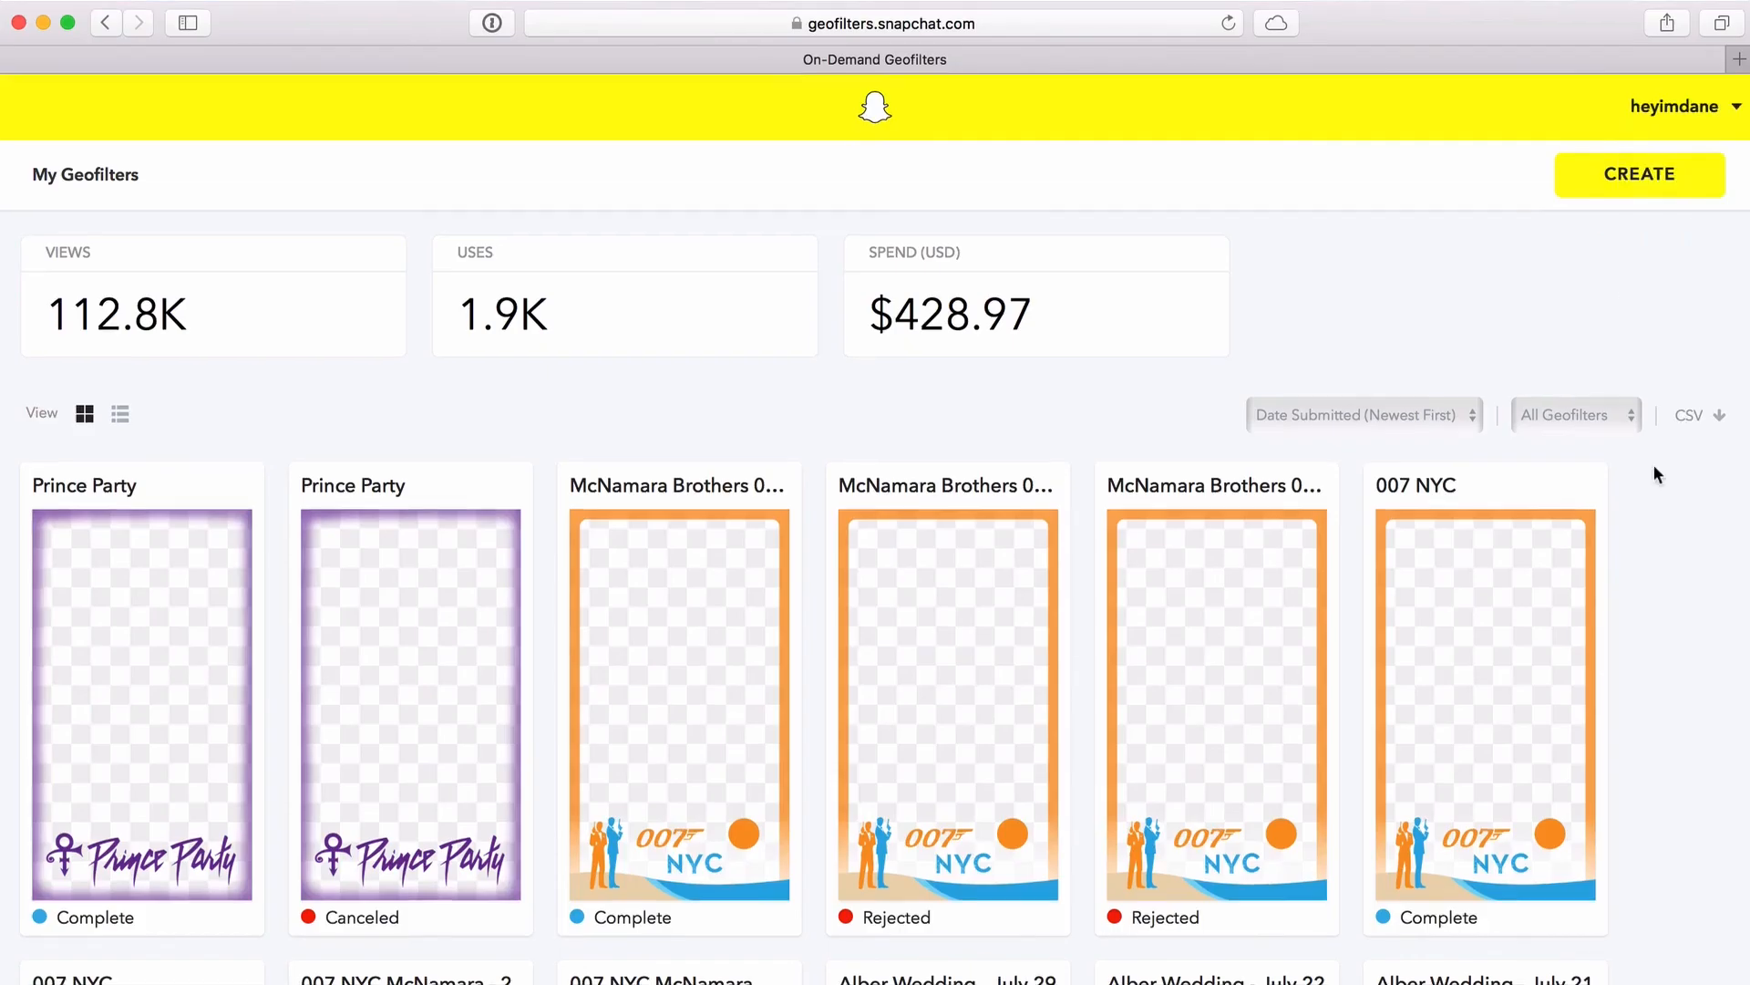
scroll(1404, 715, down, 5)
scroll(1404, 714, down, 10)
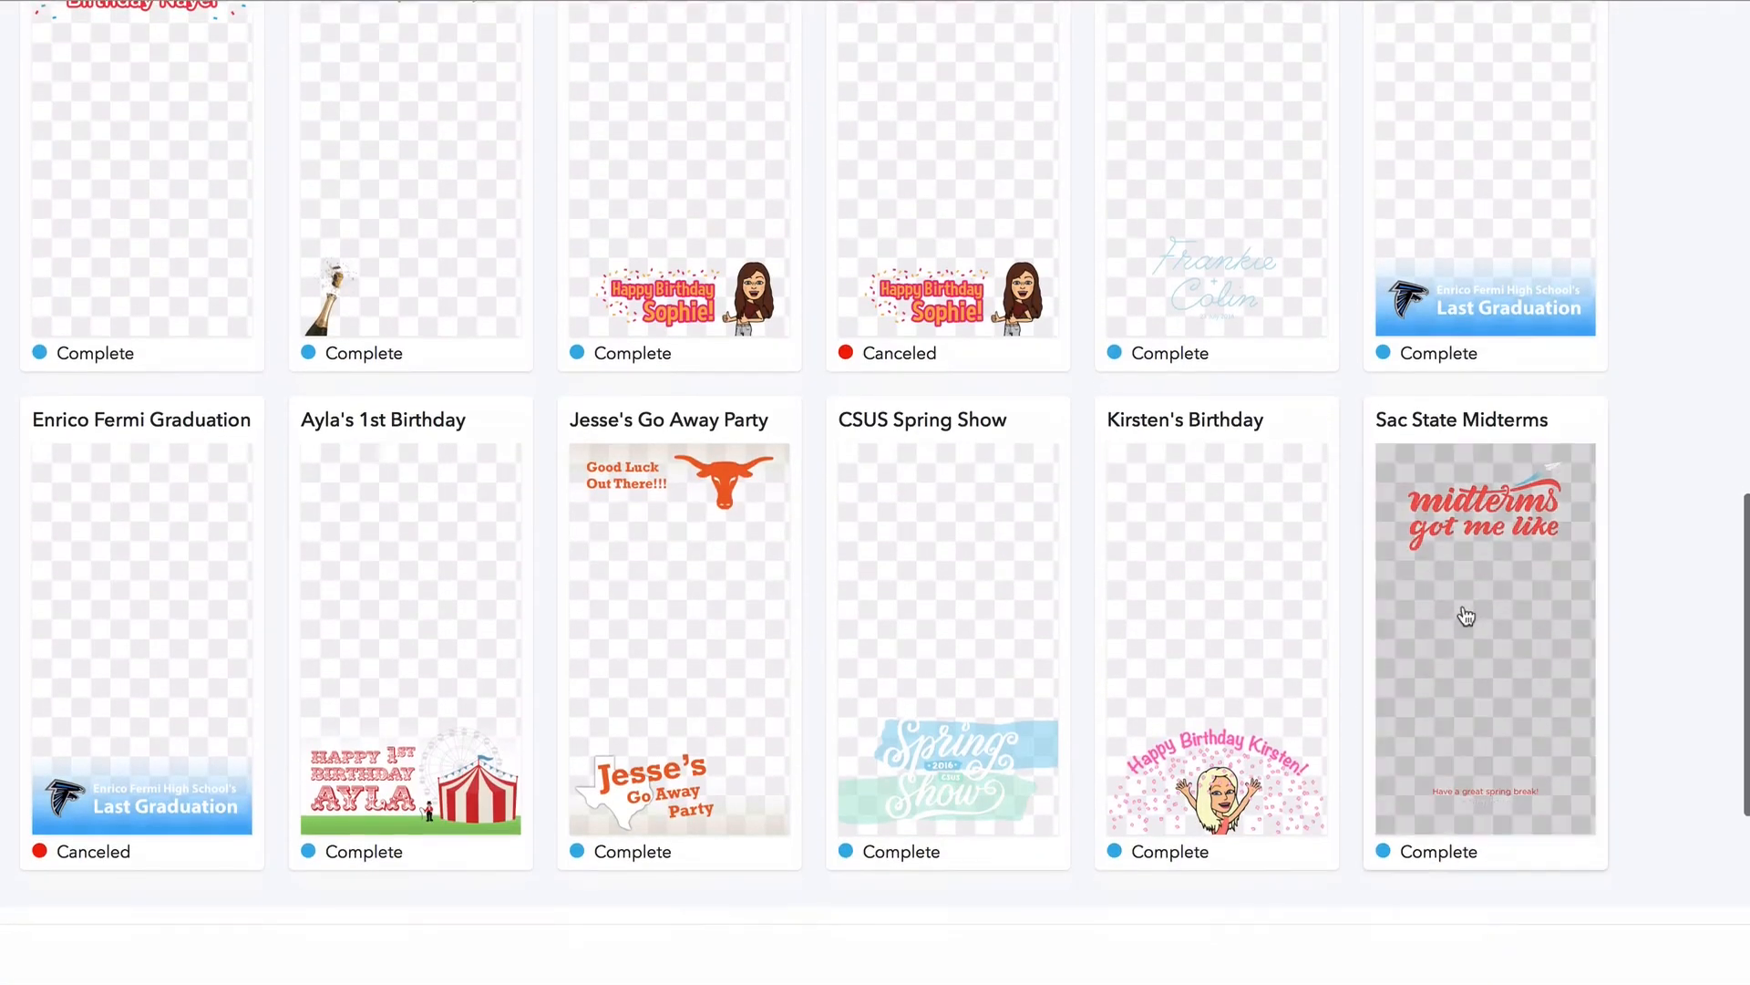
Step: Examine the Sac State Midterms geofilter's delivery details, fence map, and uses and views metrics
scroll(1468, 604, down, 10)
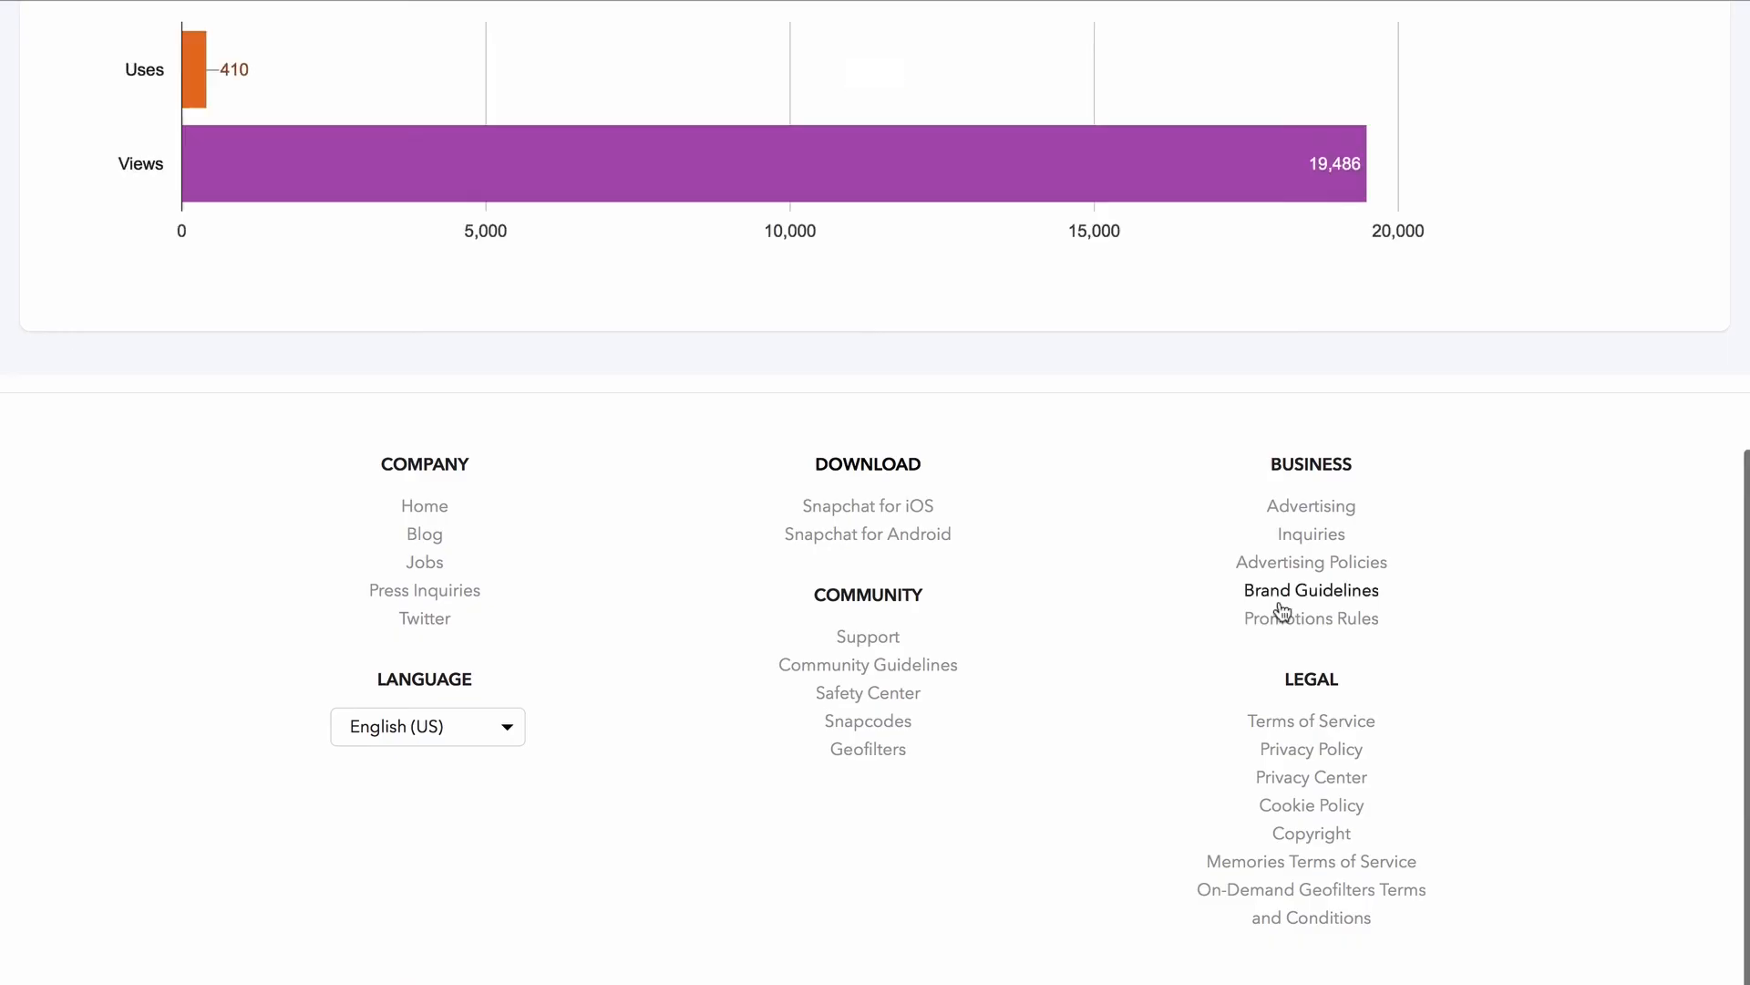
scroll(1222, 547, up, 10)
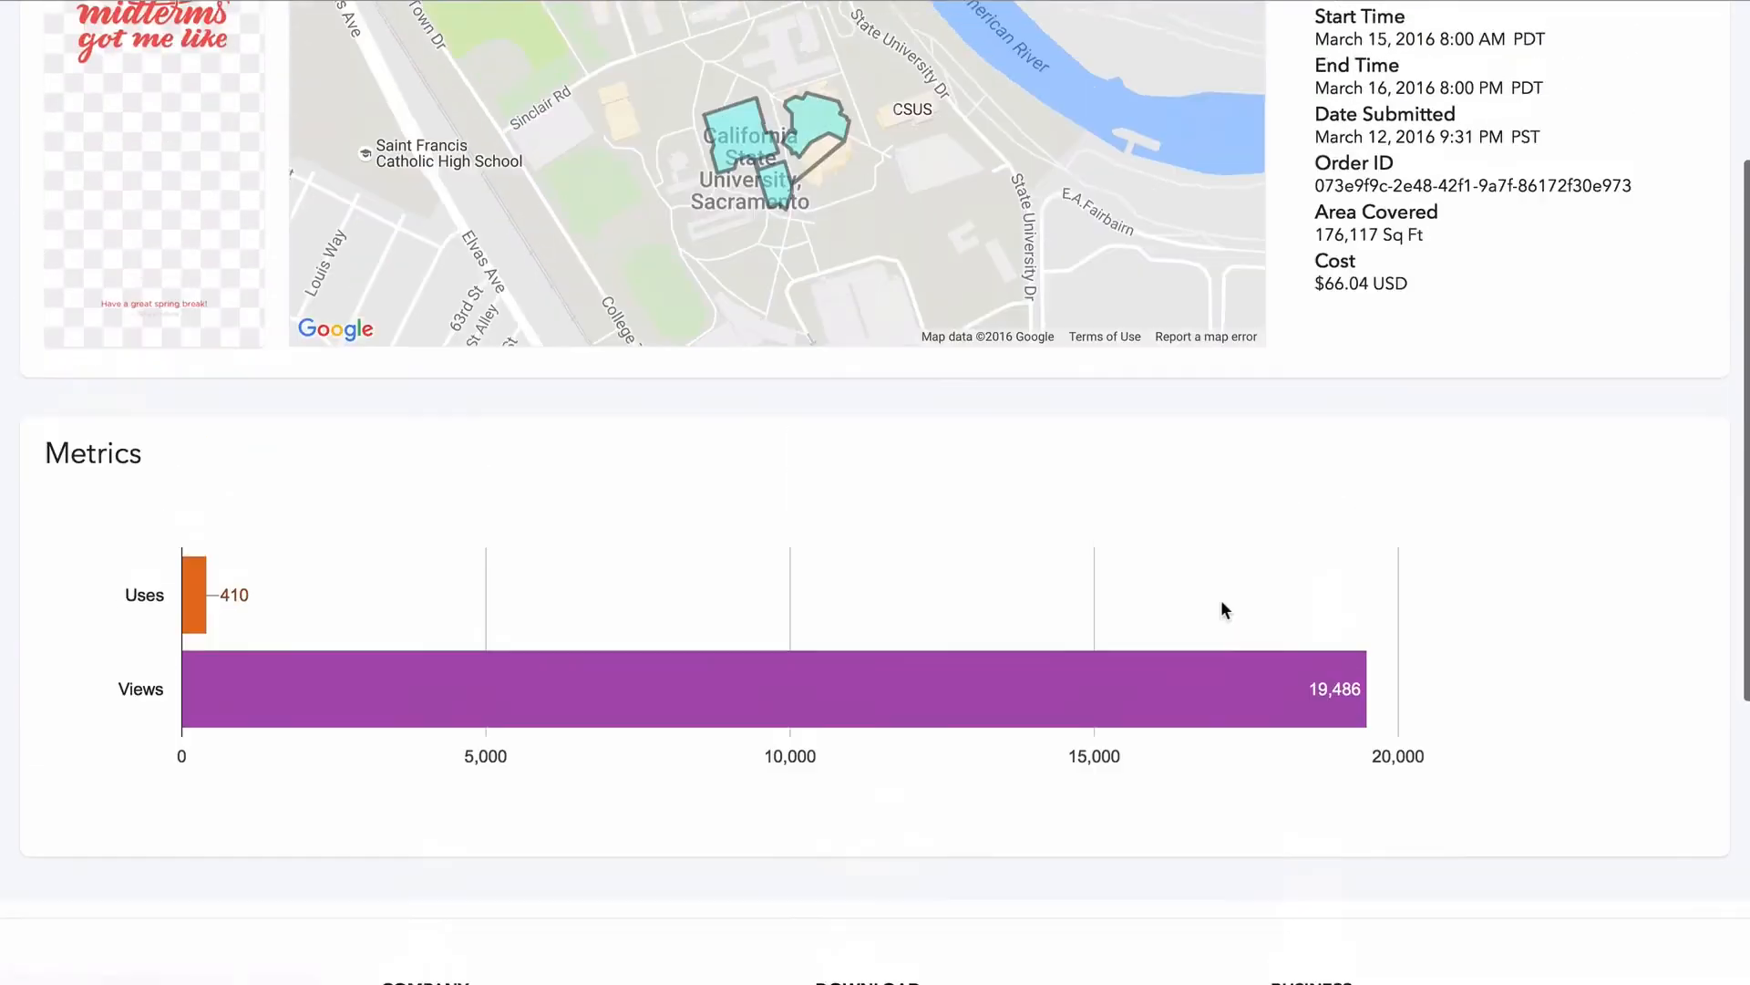
scroll(1223, 602, down, 1)
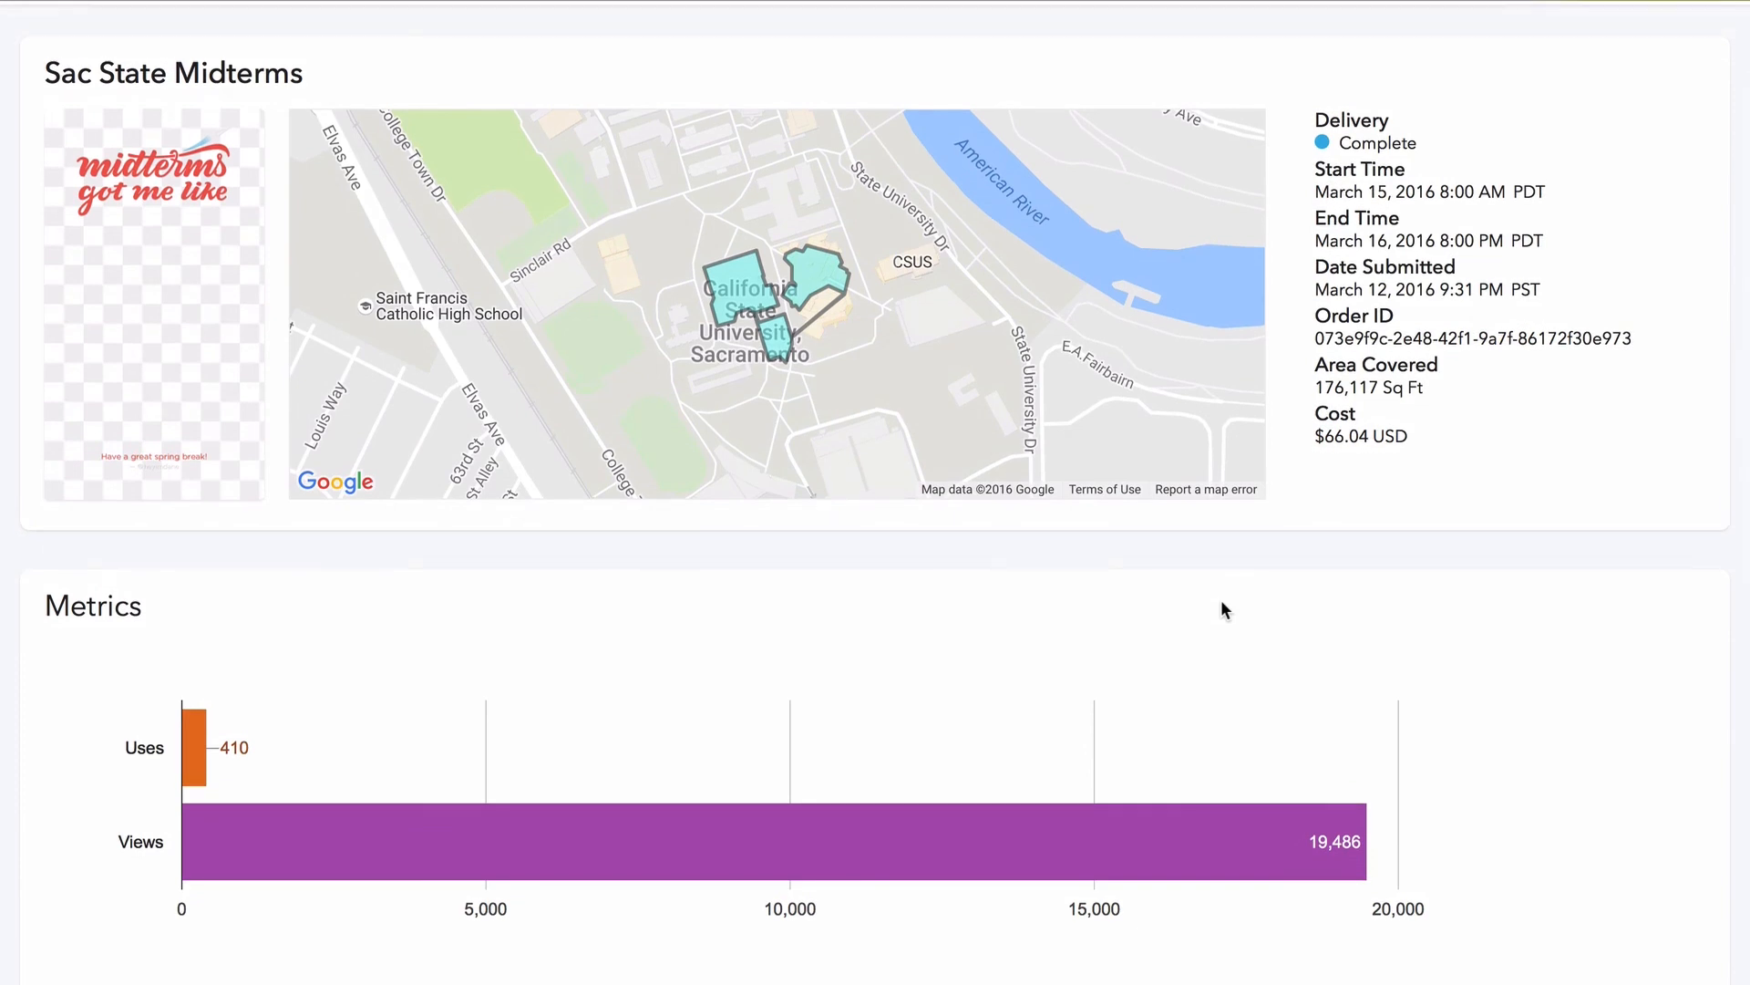
scroll(1223, 605, down, 1)
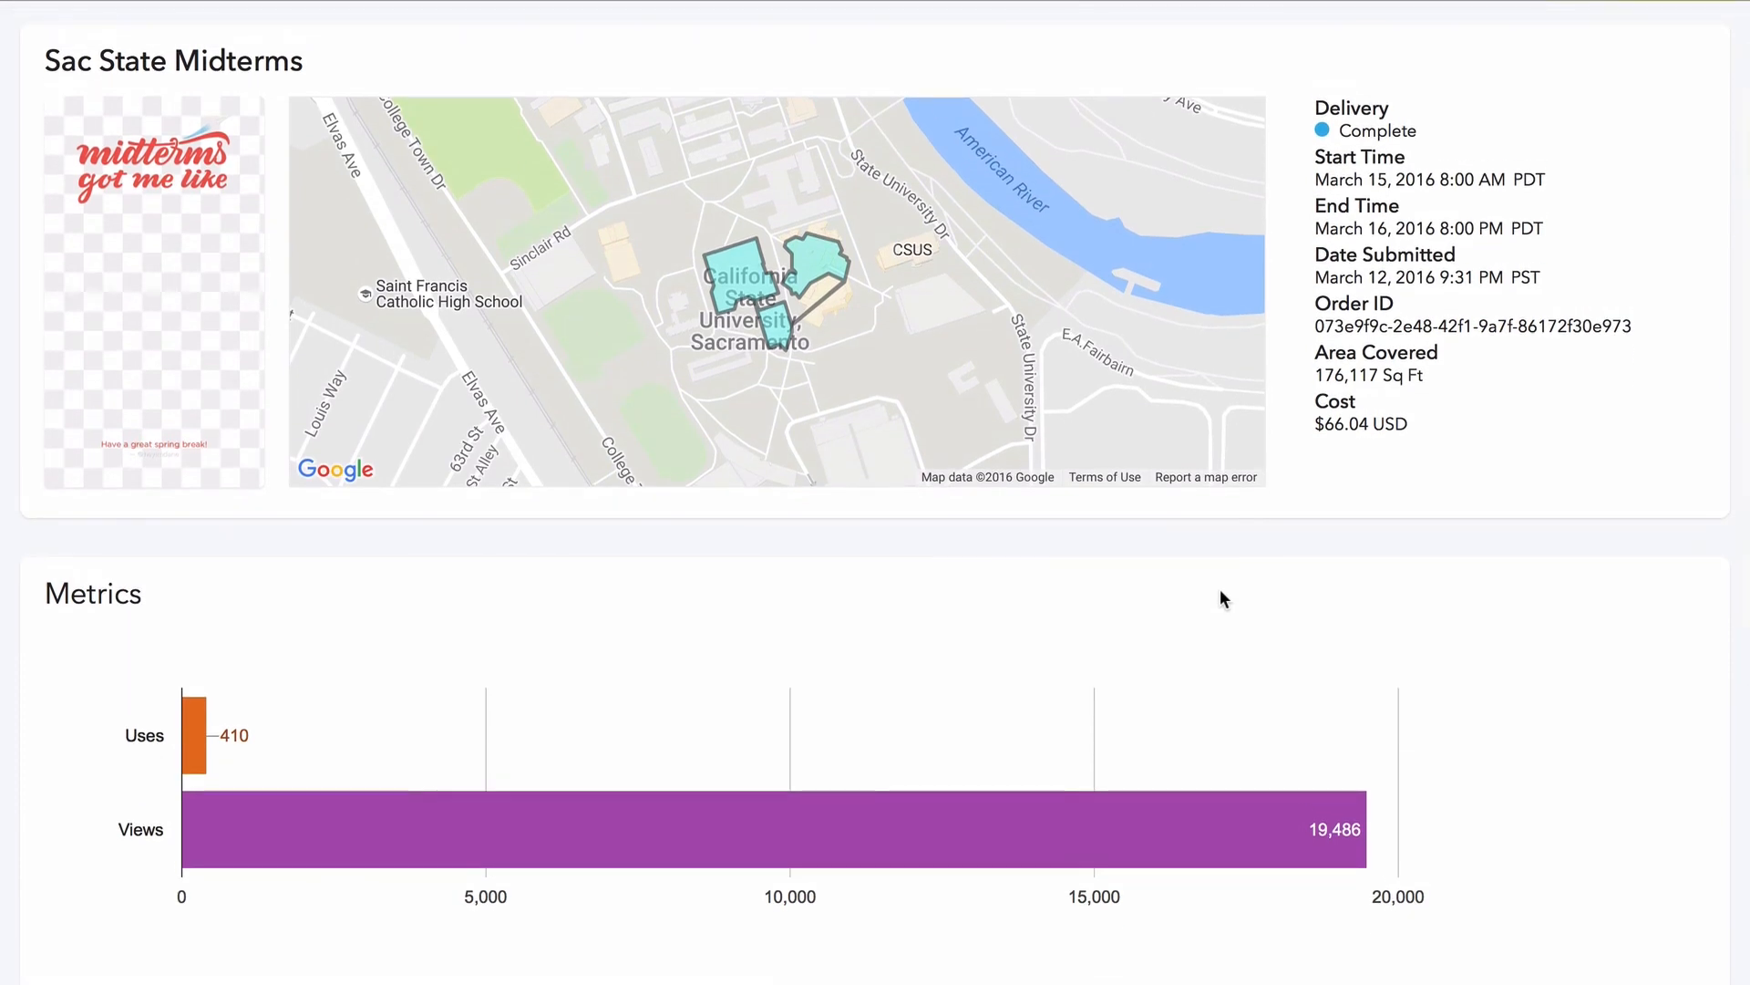
scroll(1223, 599, down, 1)
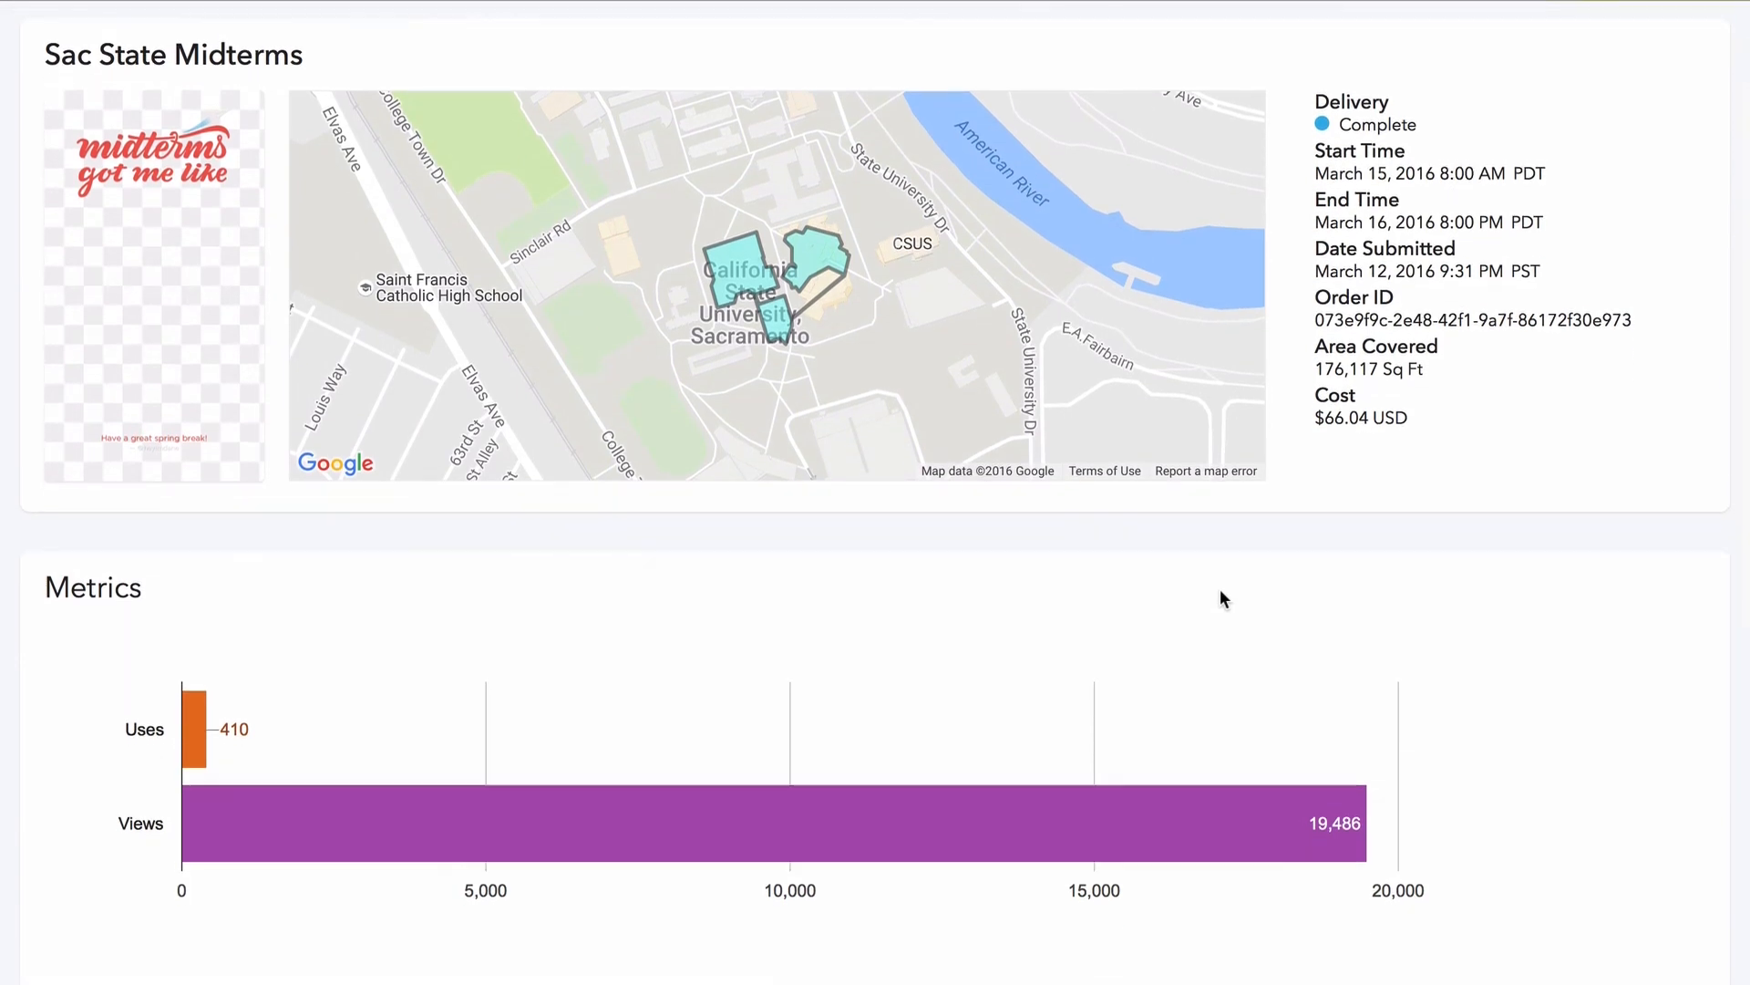